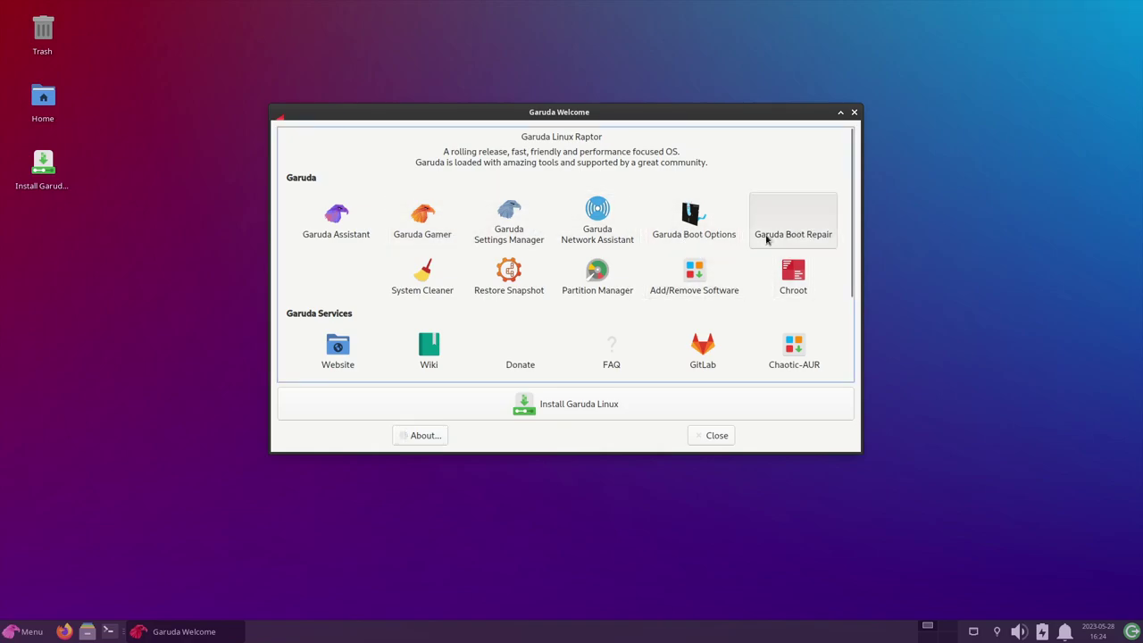
Look through the Garuda tools, services and contact links in the welcome window and close it
scroll(827, 307, down, 2)
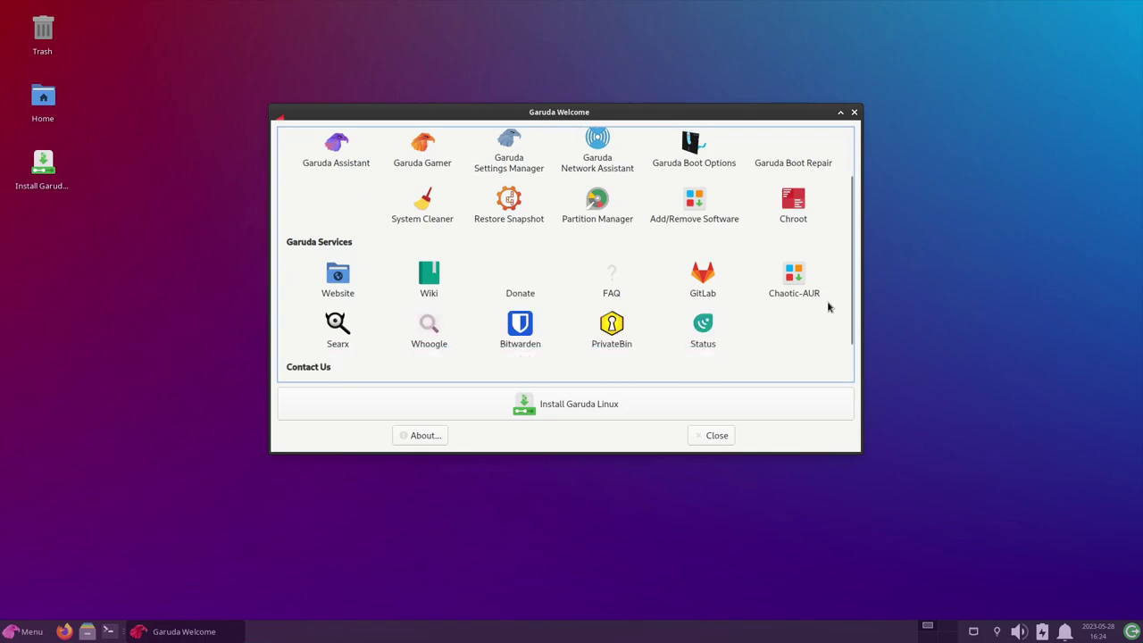
scroll(828, 307, down, 1)
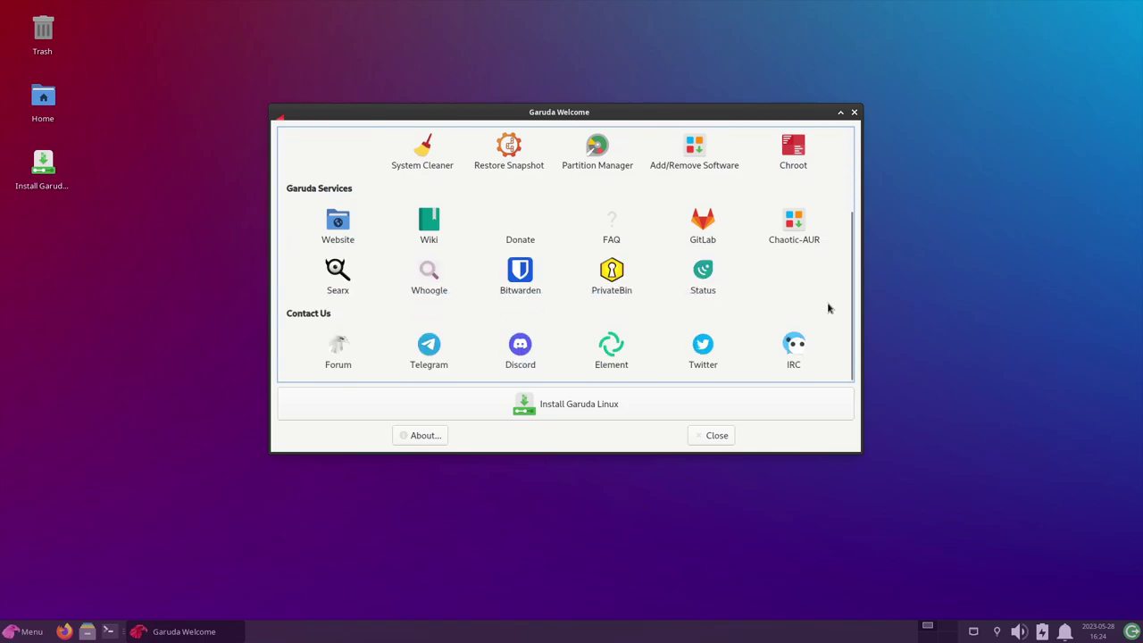
scroll(827, 307, up, 3)
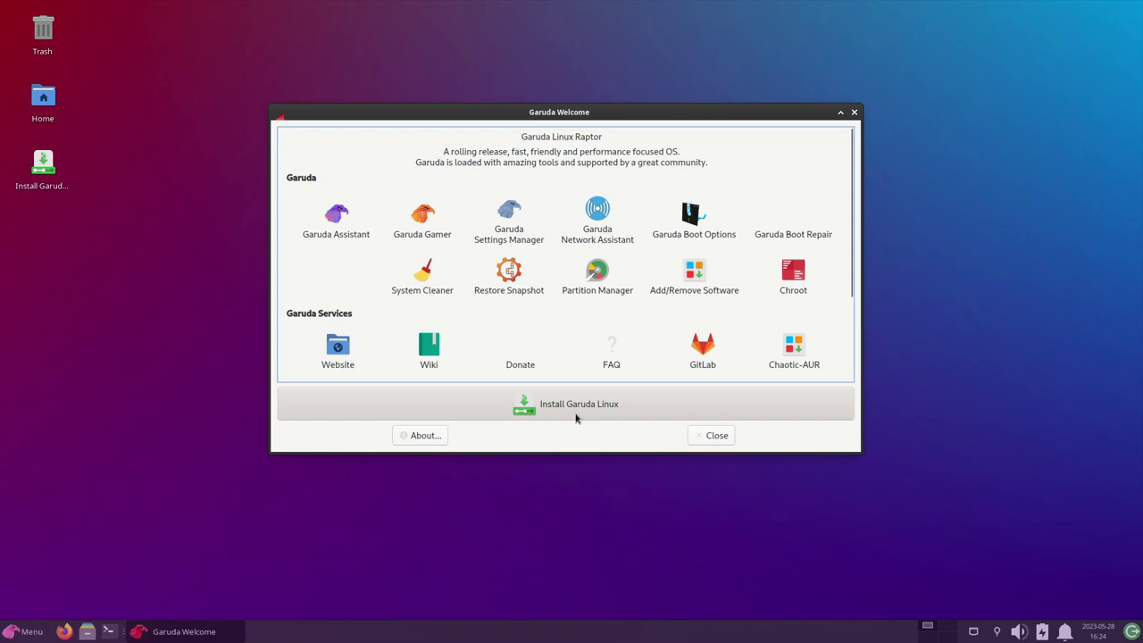
click(716, 438)
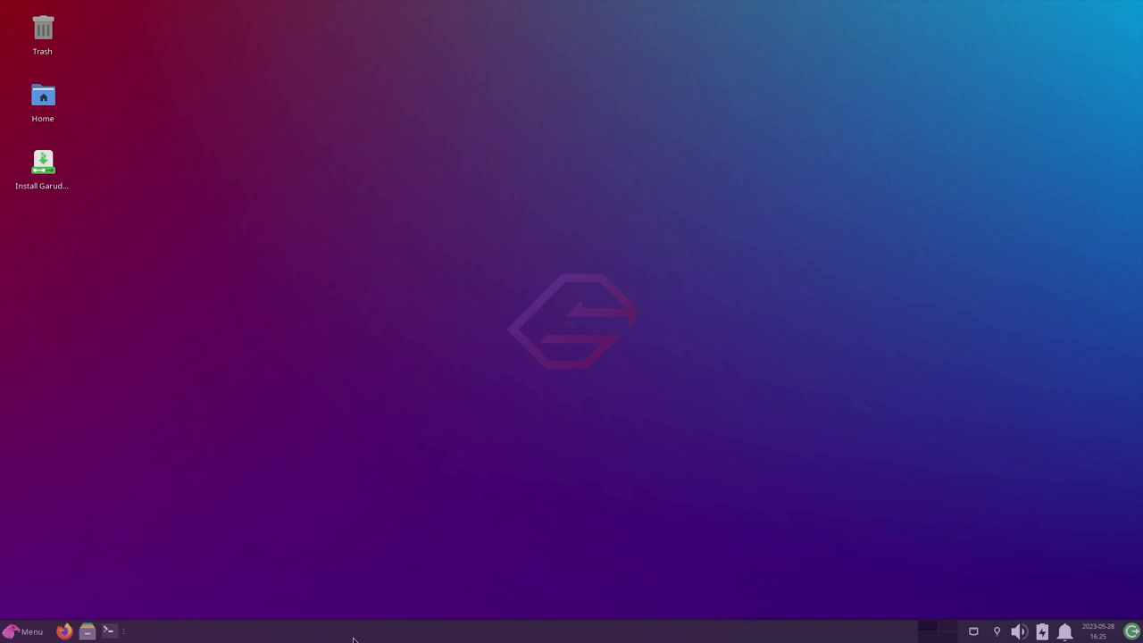
View the actions available on the empty desktop, dismiss them, and switch to Workspace 2
right_click(385, 92)
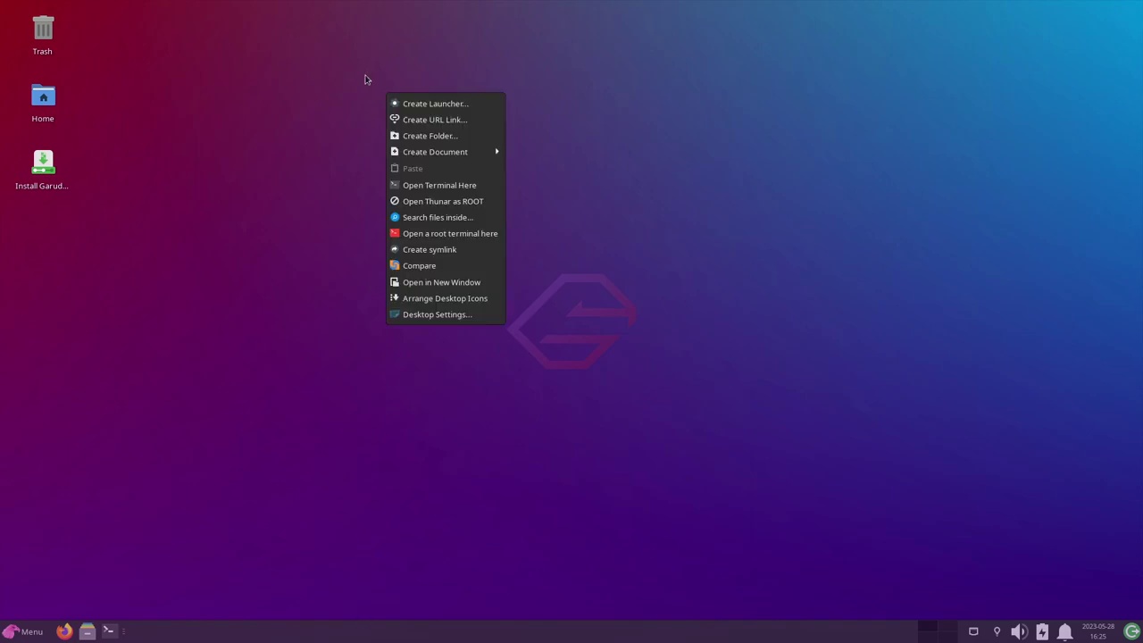
click(241, 11)
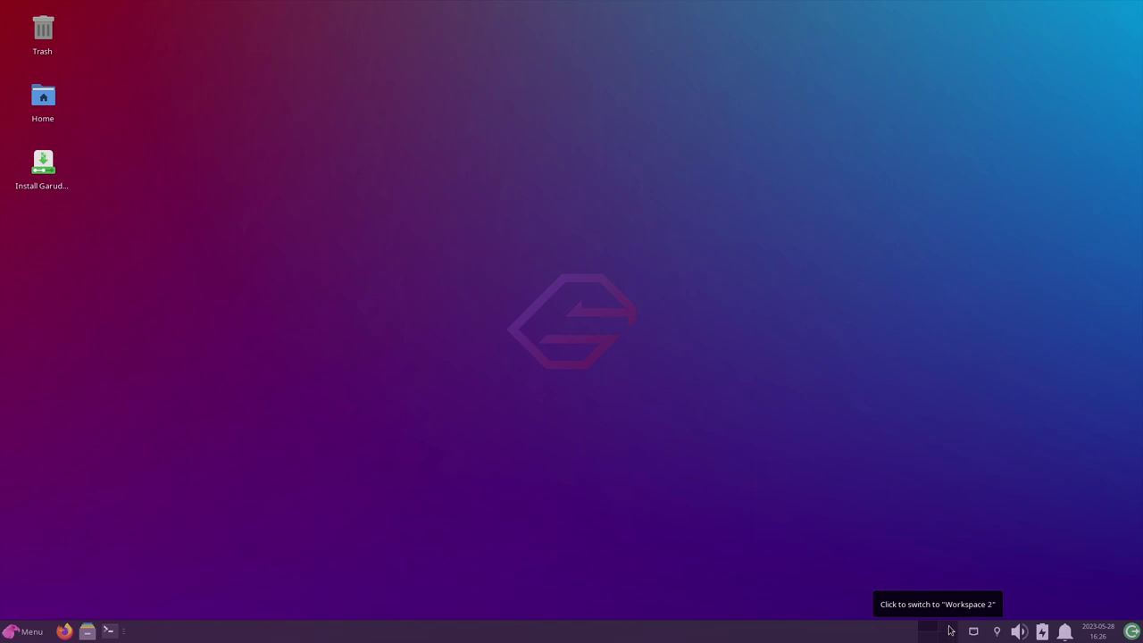
click(951, 630)
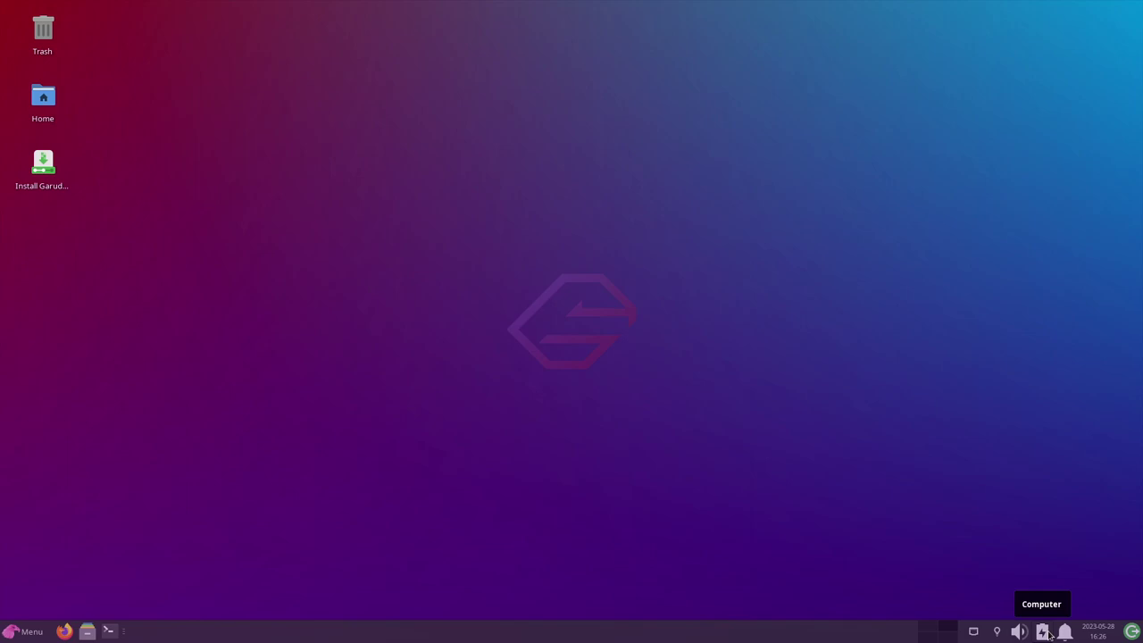
View the session options for logging out, restarting and shutting down, and cancel the dialog
click(1131, 631)
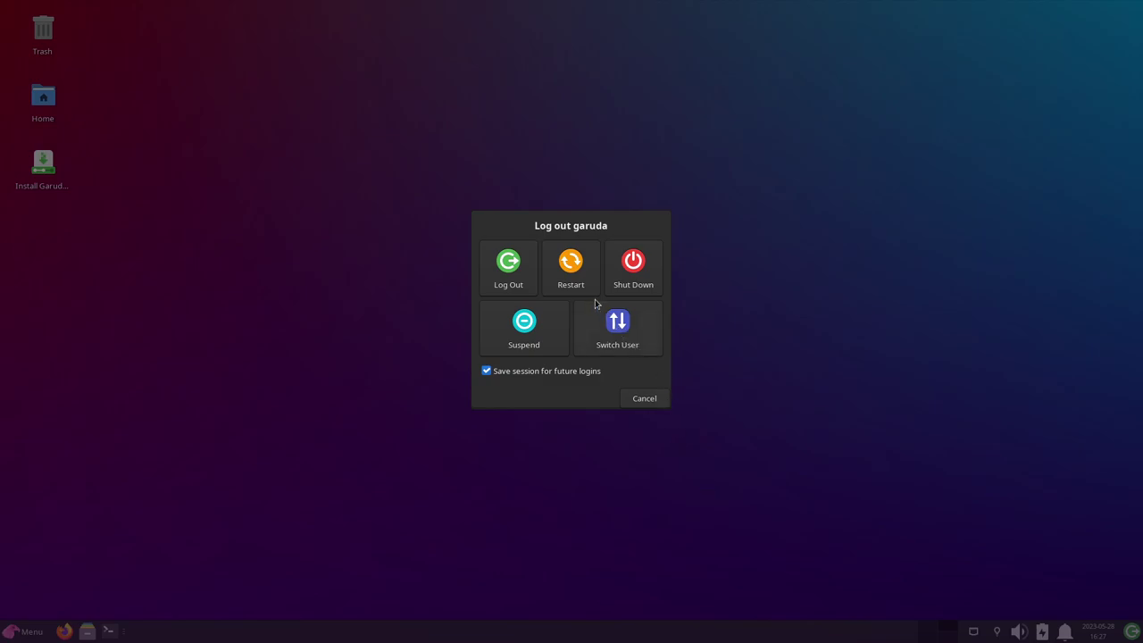
click(652, 398)
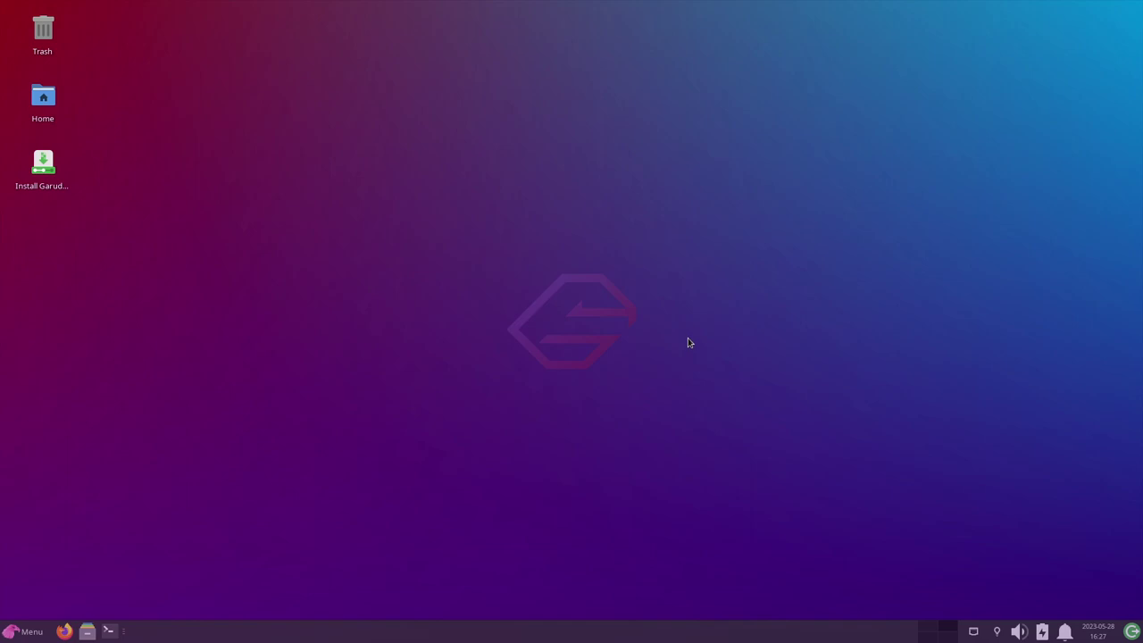
Examine the actions offered for the empty desktop, including the link, folder and root terminal entries, and dismiss them
right_click(587, 414)
click(339, 367)
right_click(353, 174)
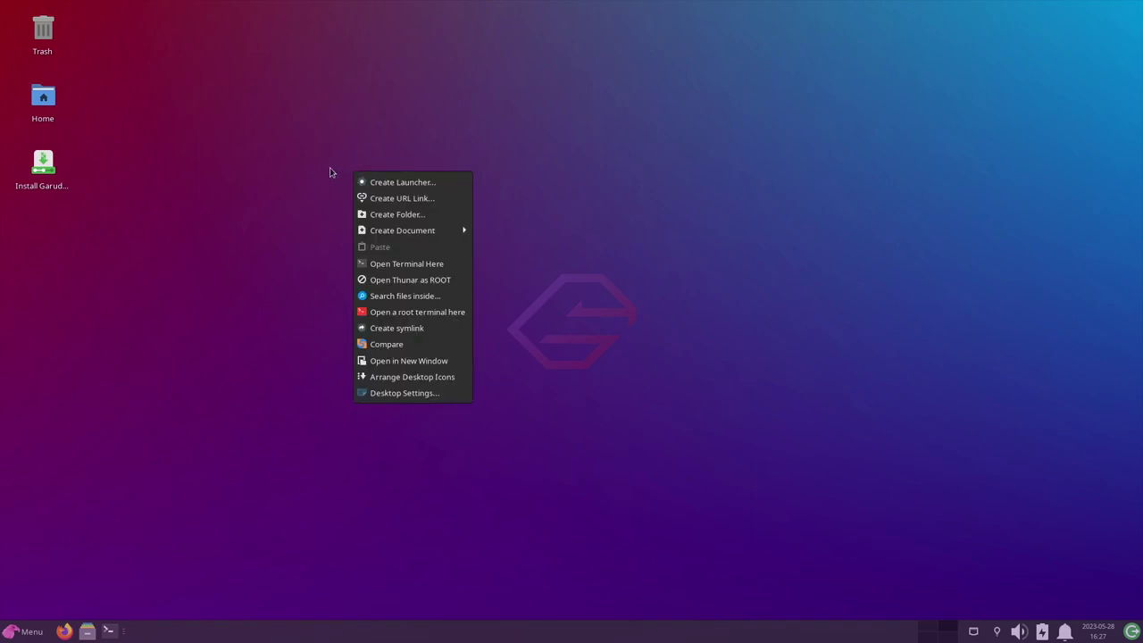
click(281, 143)
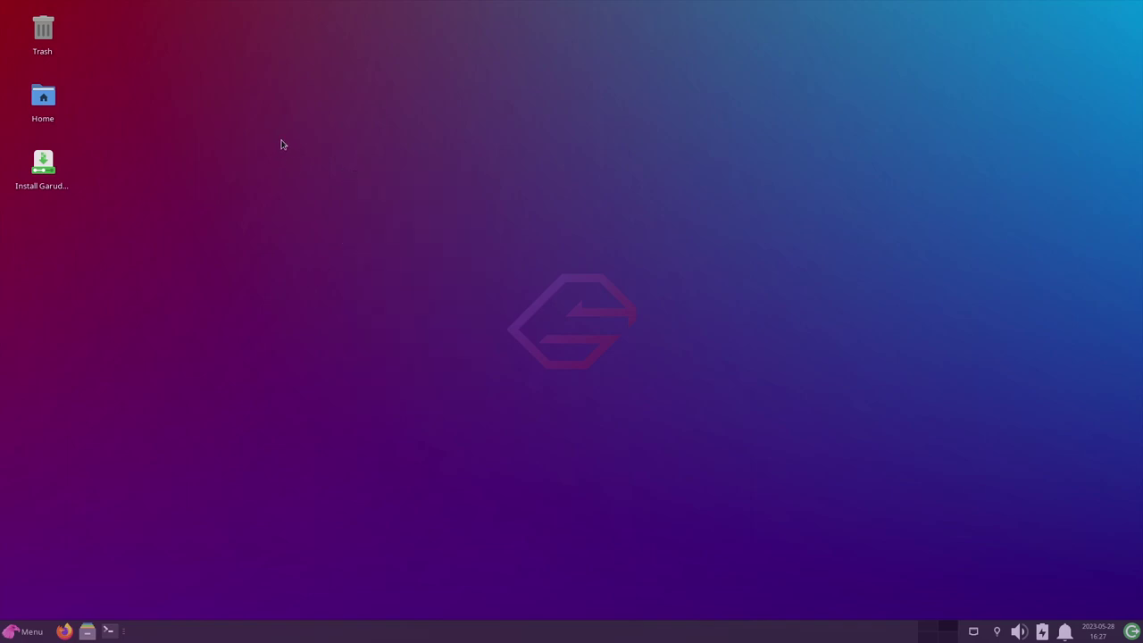
right_click(395, 125)
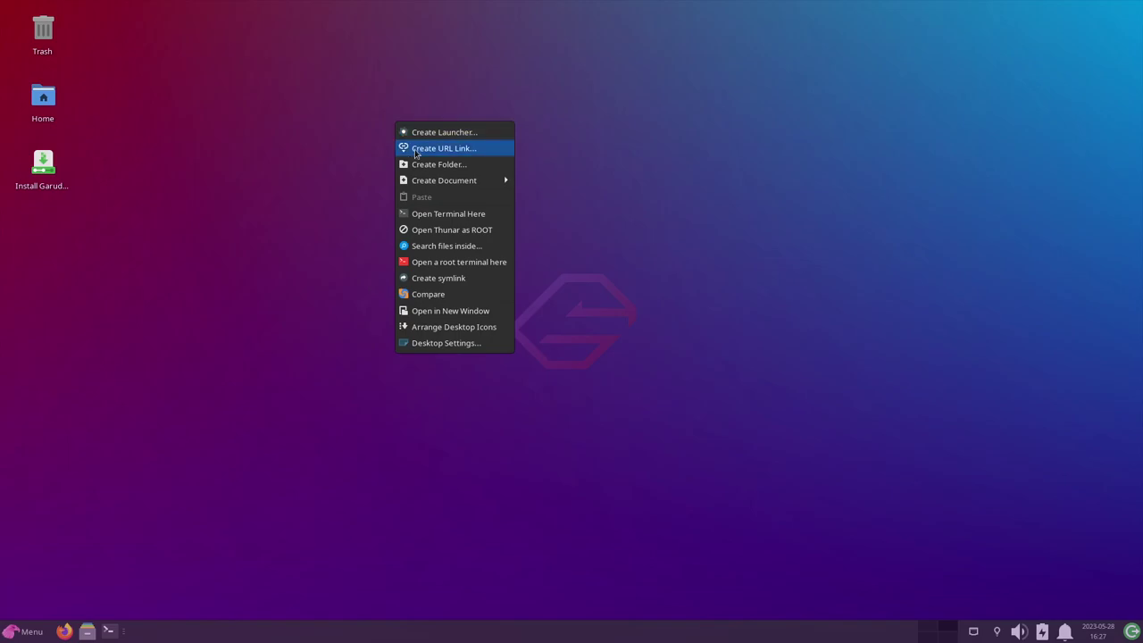
click(316, 151)
right_click(323, 150)
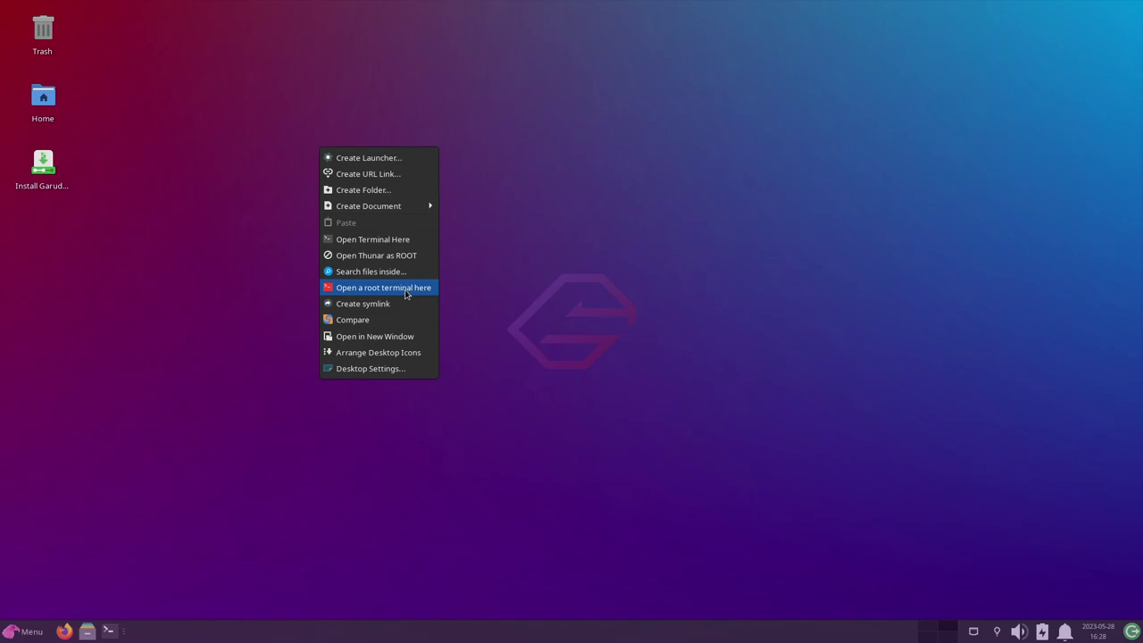
click(555, 305)
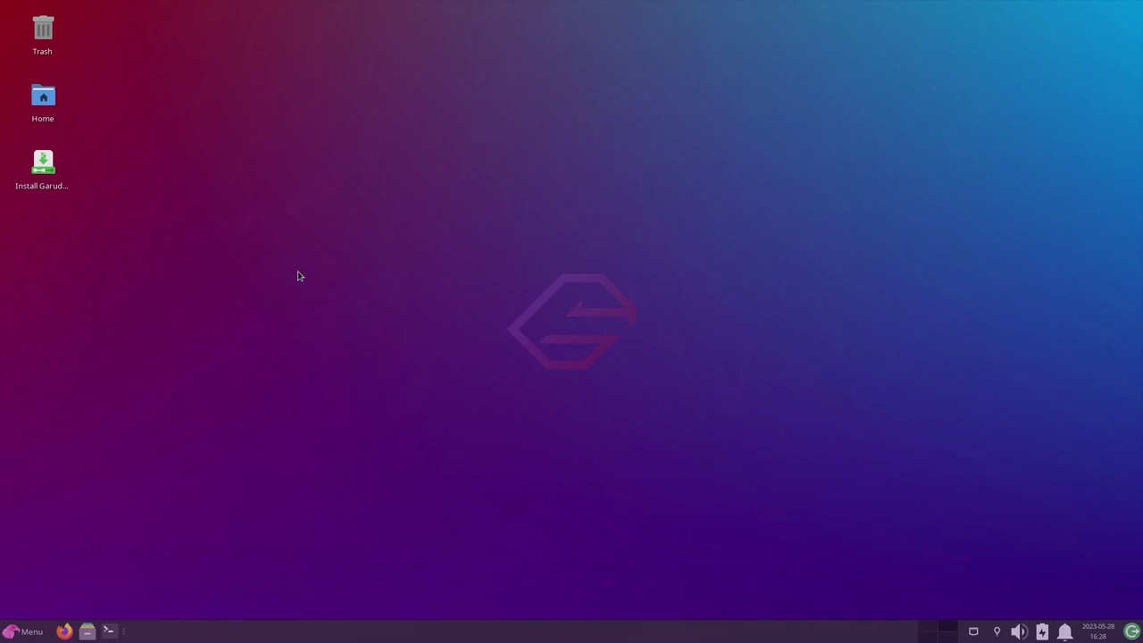
Launch Application Finder from the Accessories category and move its window towards the desktop icons
click(38, 634)
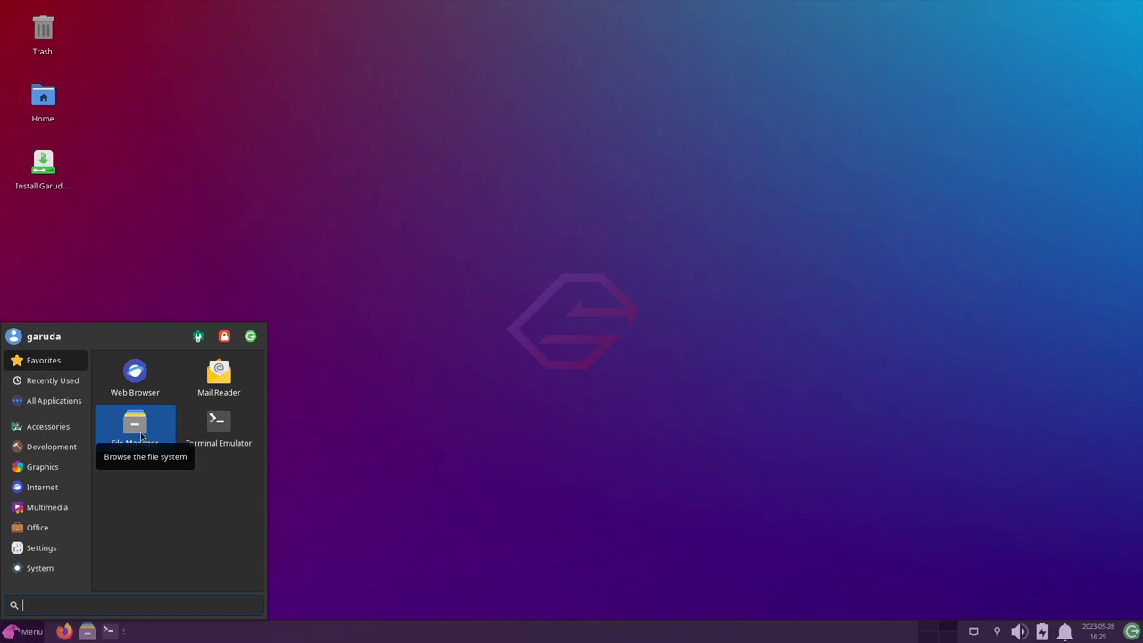
click(70, 387)
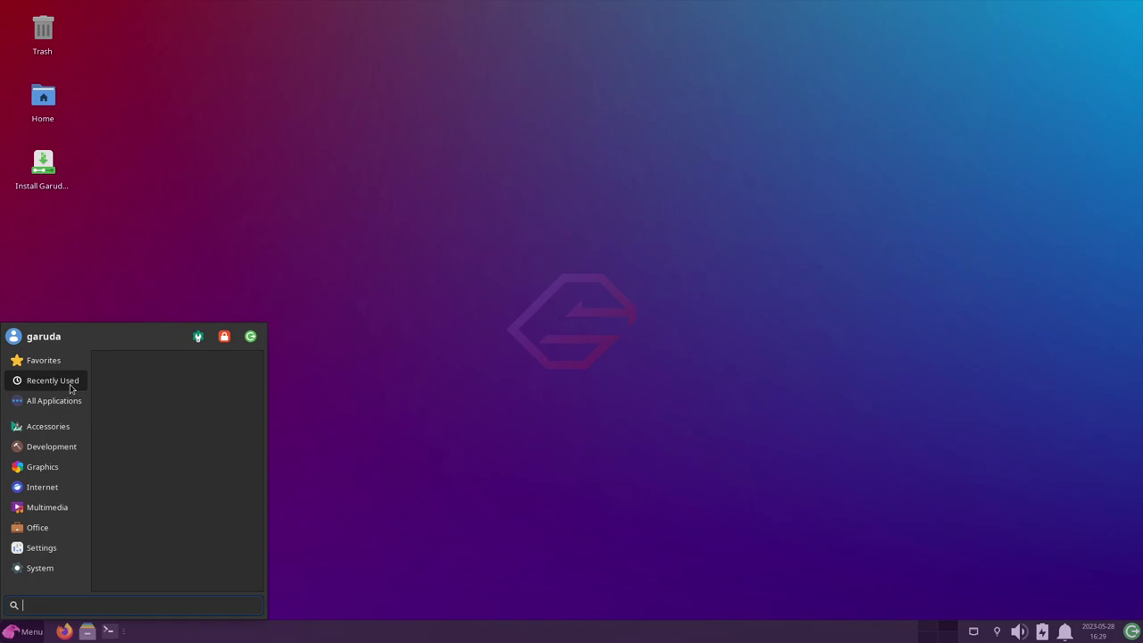
click(43, 431)
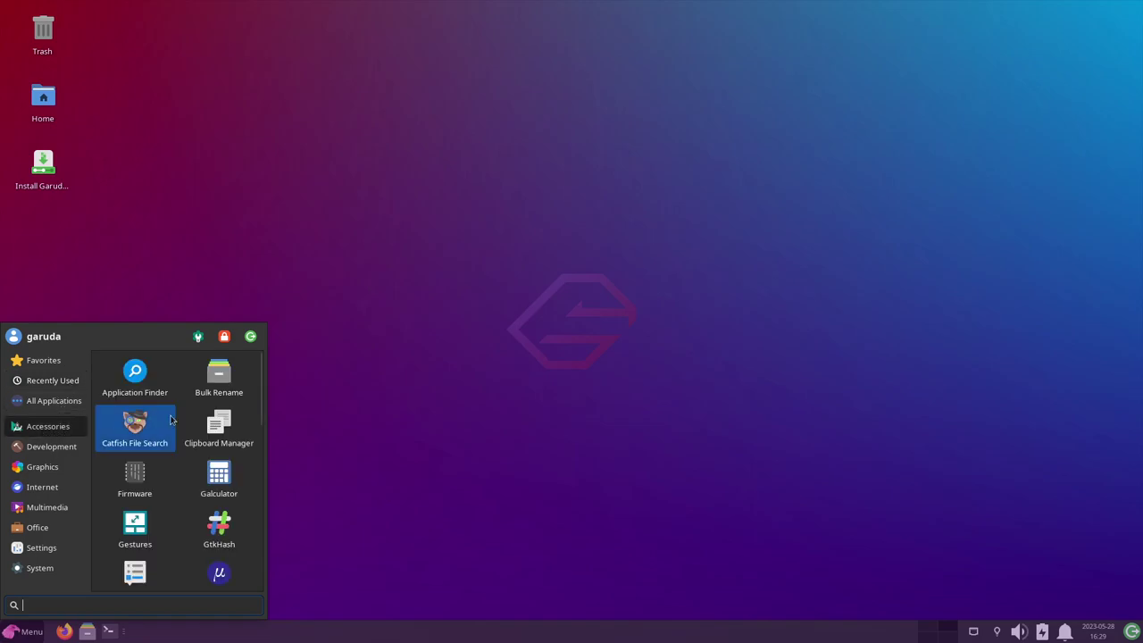
click(134, 377)
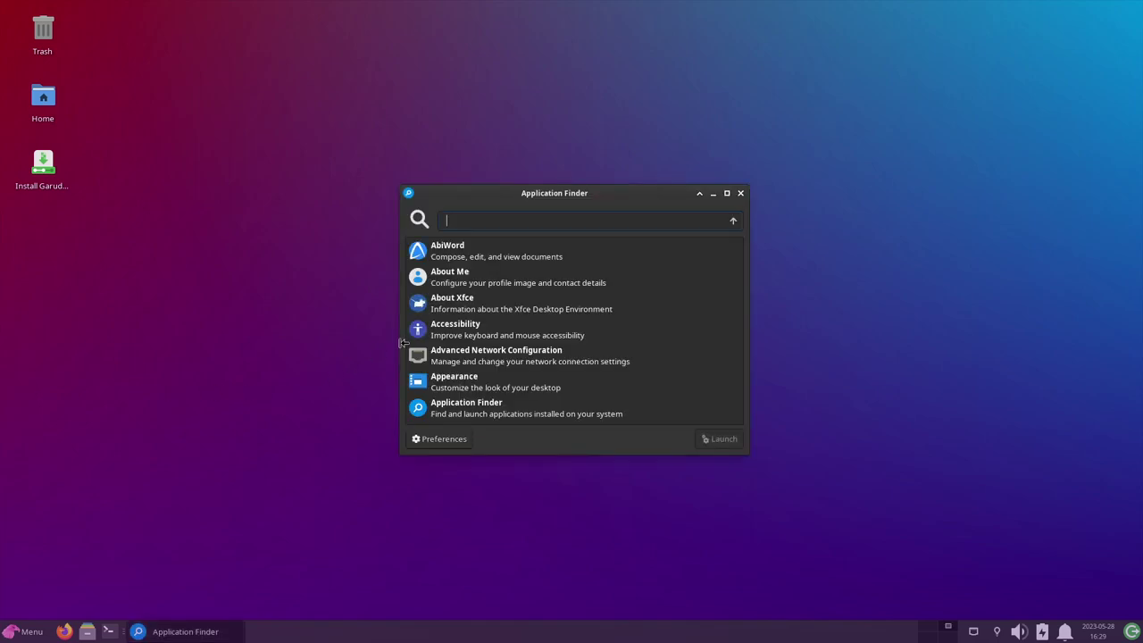
drag(525, 197, 321, 118)
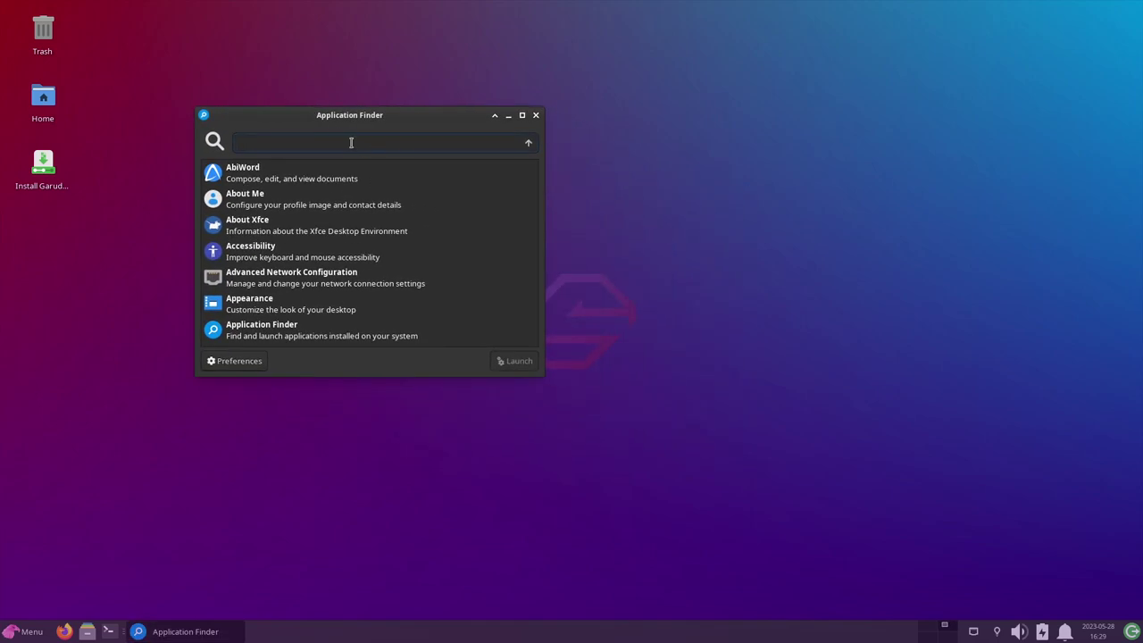
Search the installed applications for "packa" and clear the search text
text(packa)
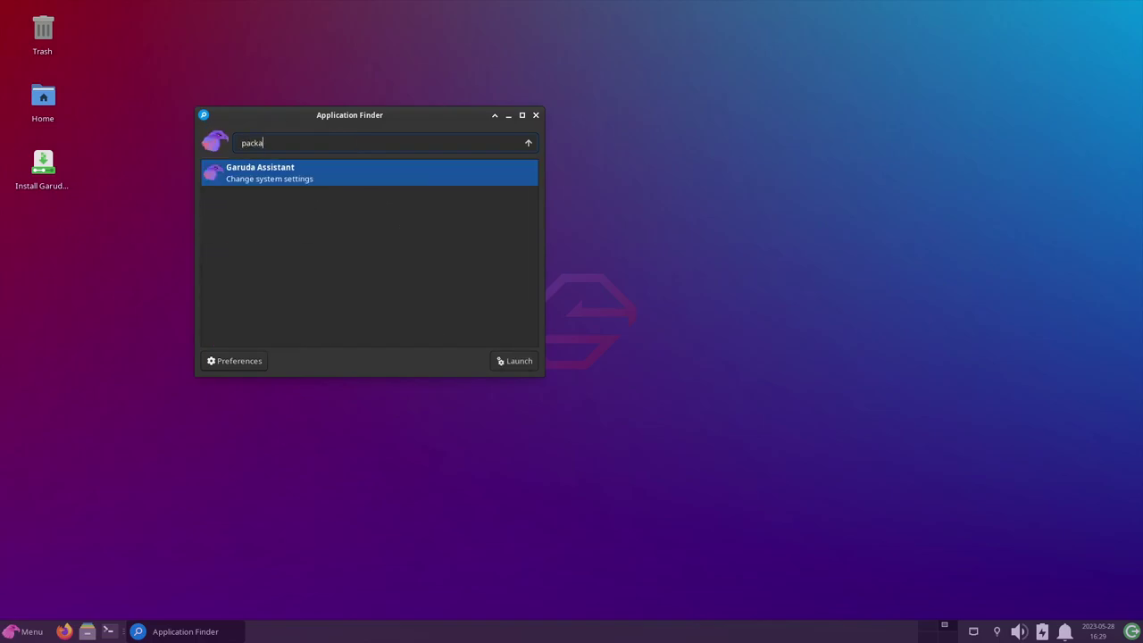
key(BackSpace)
key(BackSpace)
key(BackSpace)
key(BackSpace)
key(BackSpace)
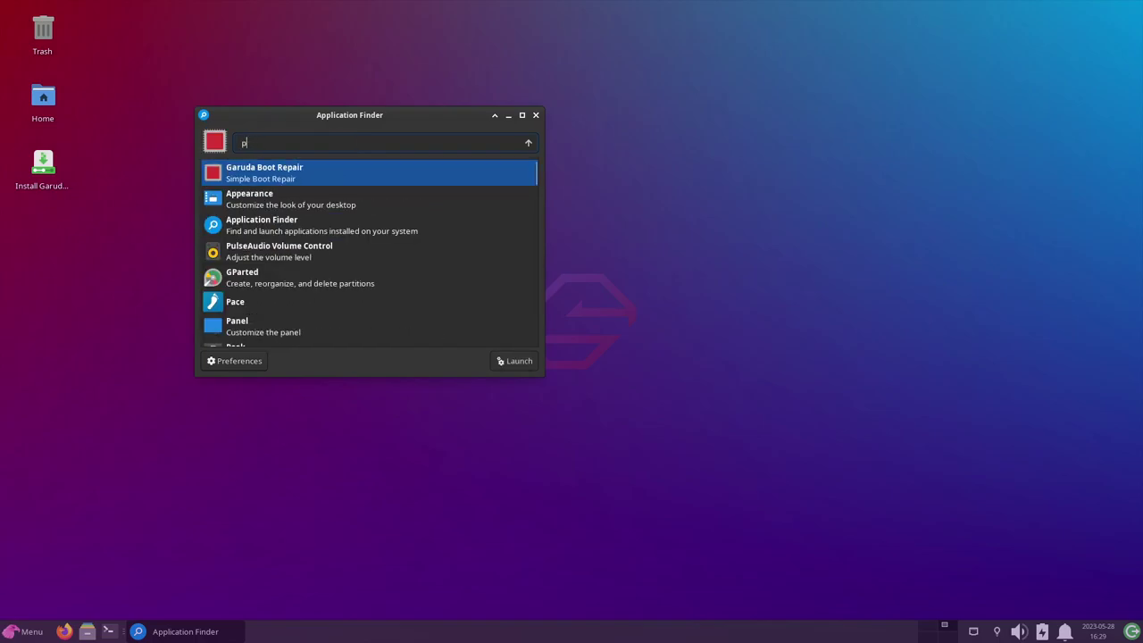
Search the installed applications for "manager" and look through the whole list of matches
text(manager)
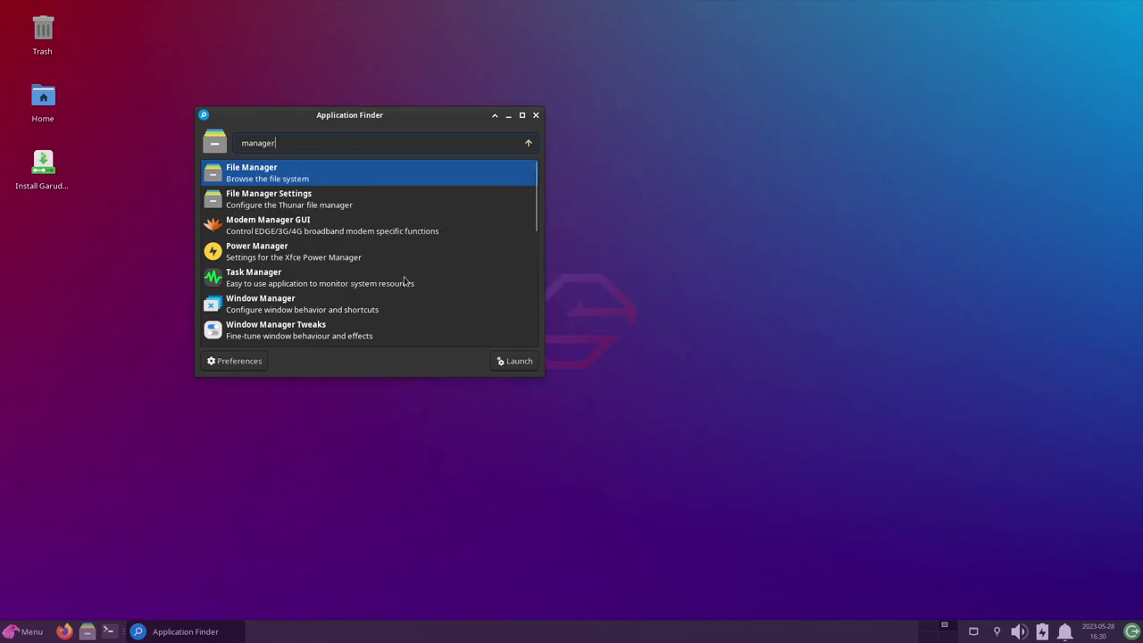
scroll(420, 287, down, 2)
scroll(422, 287, down, 9)
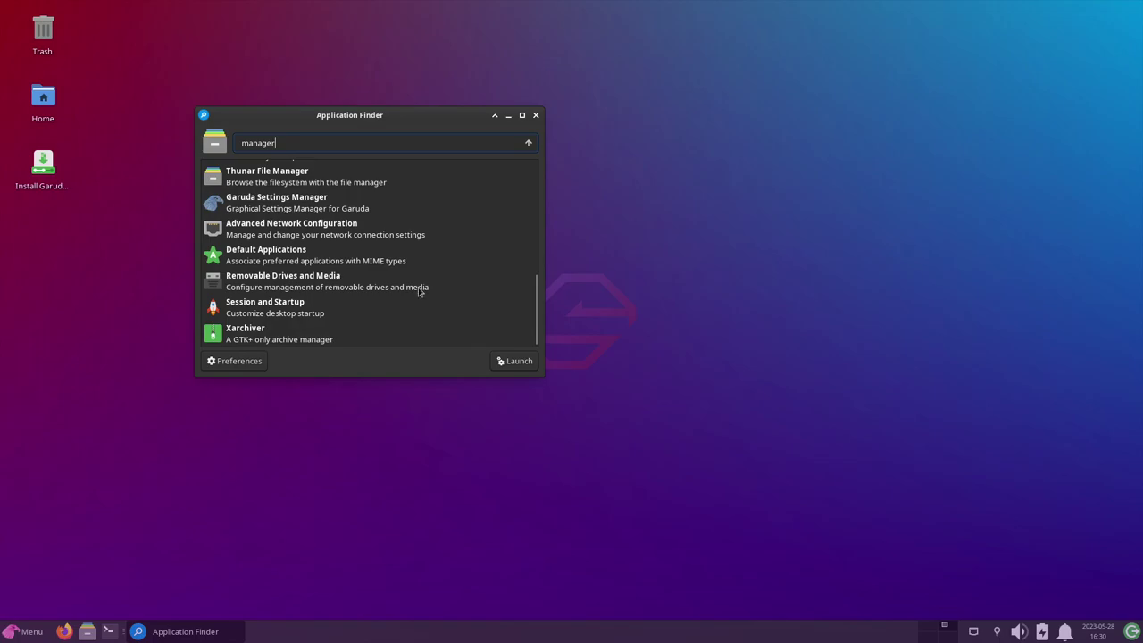
Replace the application search text with "package"
key(BackSpace)
key(BackSpace)
key(BackSpace)
key(BackSpace)
key(BackSpace)
key(BackSpace)
key(BackSpace)
text(package)
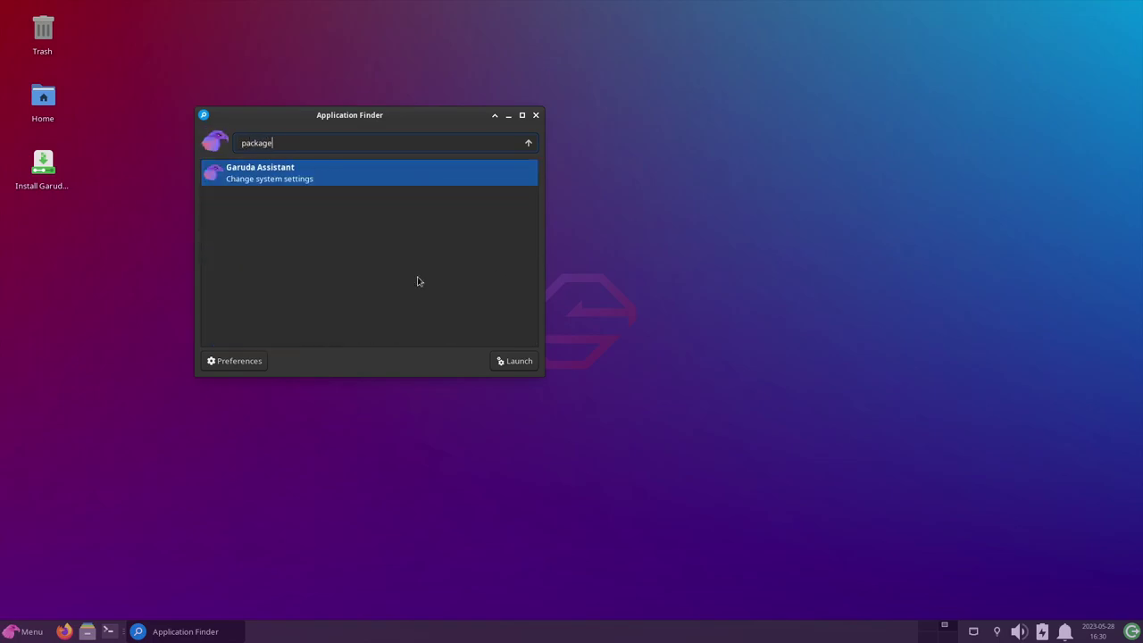
Replace the application search text with "aura"
key(BackSpace)
key(BackSpace)
key(BackSpace)
key(BackSpace)
key(BackSpace)
key(BackSpace)
key(BackSpace)
text(aura)
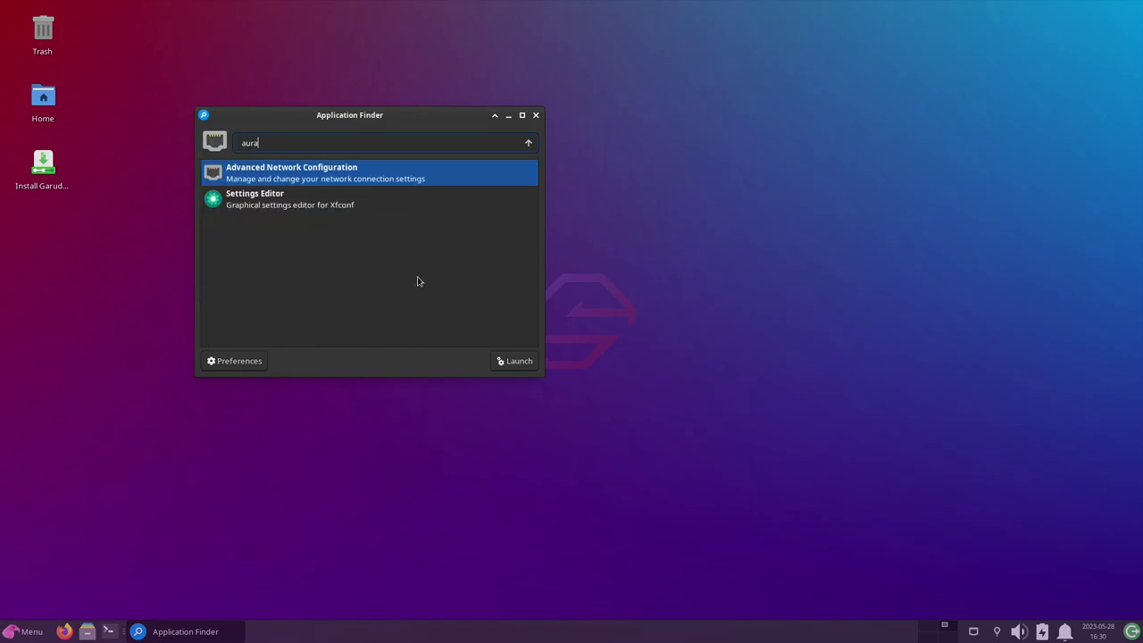
Search the installed applications for "pacma" and, after clearing that, for "cha"
key(BackSpace)
key(BackSpace)
key(BackSpace)
key(BackSpace)
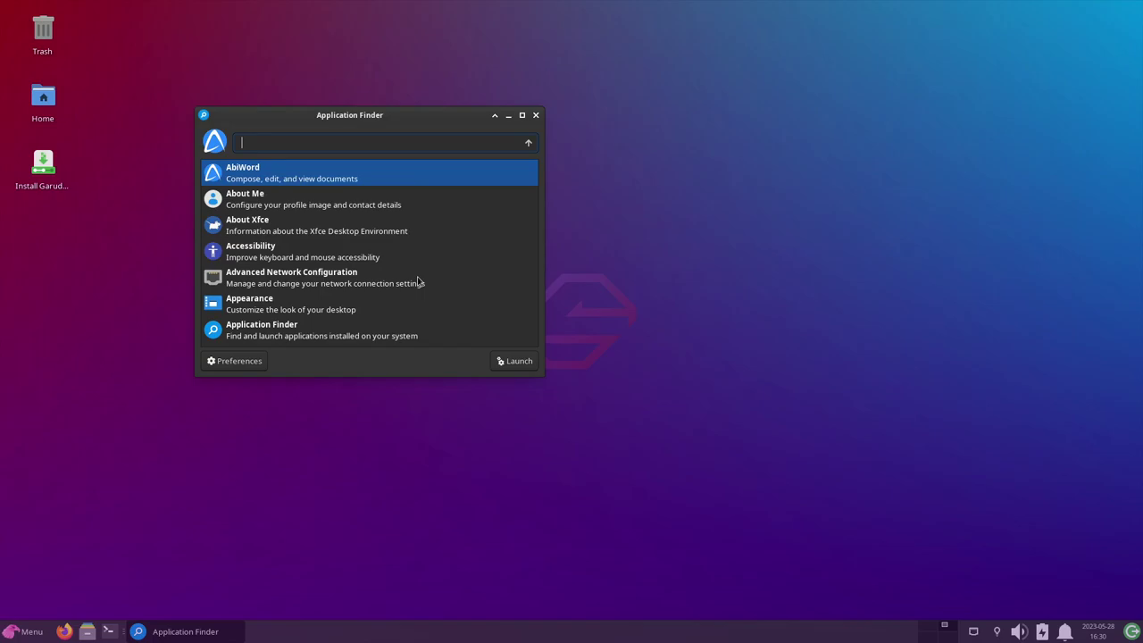
text(pacma)
key(BackSpace)
key(BackSpace)
key(BackSpace)
key(BackSpace)
key(BackSpace)
text(cha)
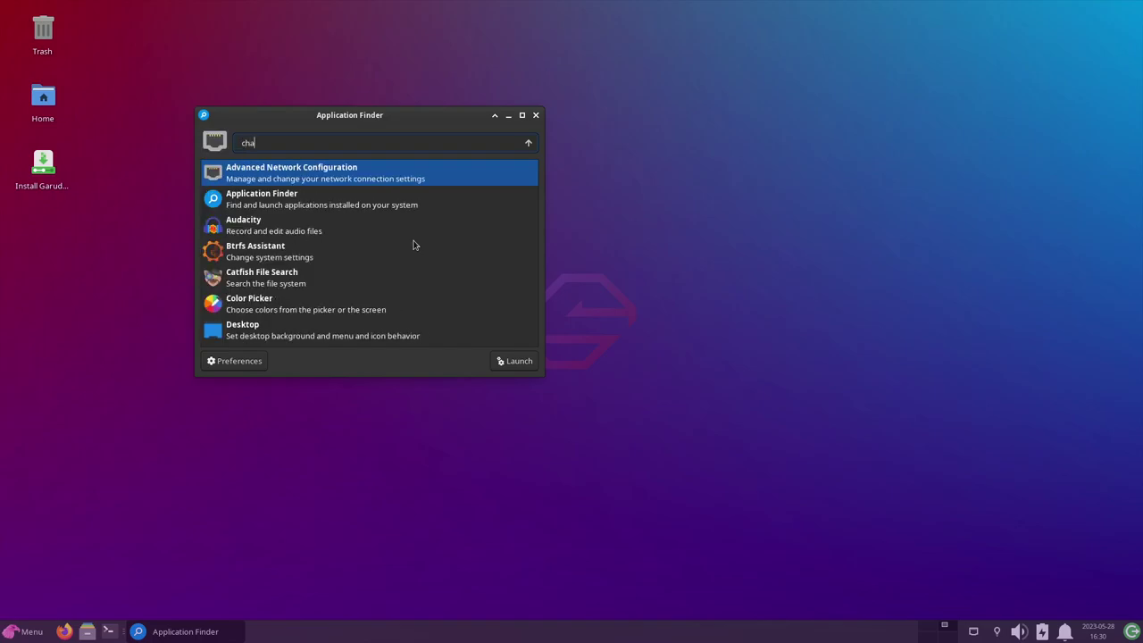
Clear the search, launch Pace from the full application list to view its repositories, and close it
key(BackSpace)
key(BackSpace)
key(BackSpace)
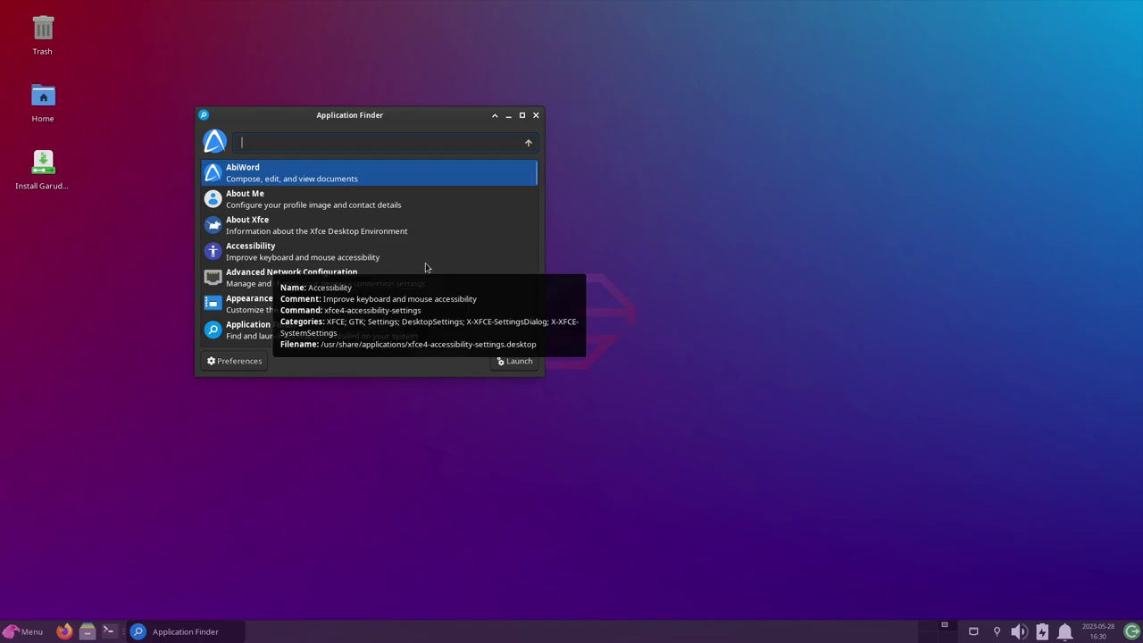
scroll(425, 263, down, 1)
scroll(426, 266, down, 5)
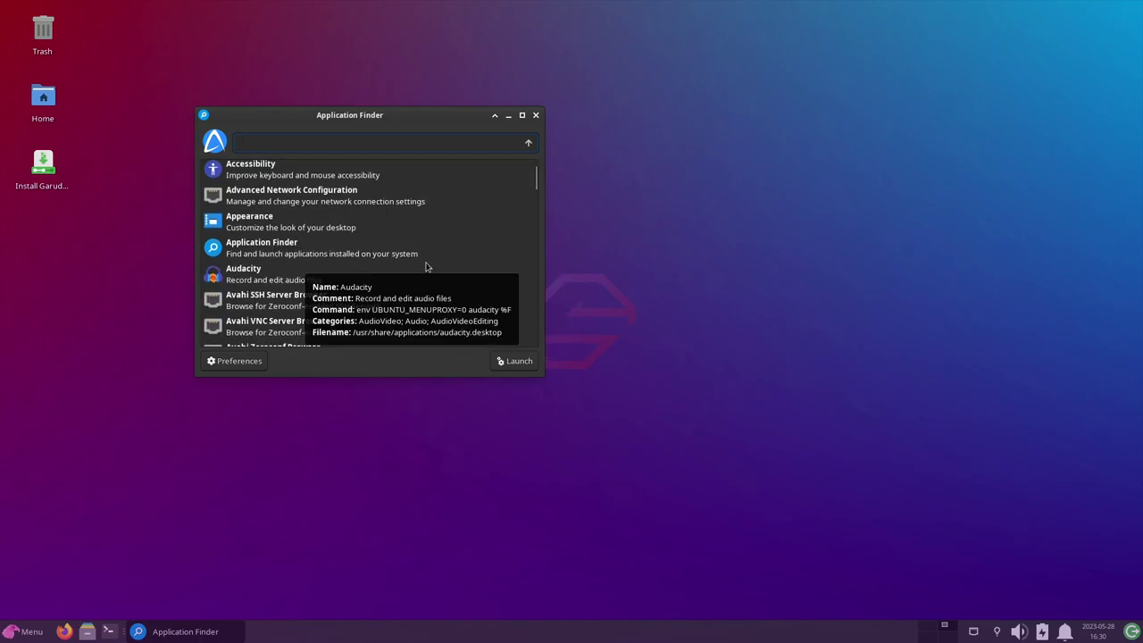
scroll(426, 266, down, 15)
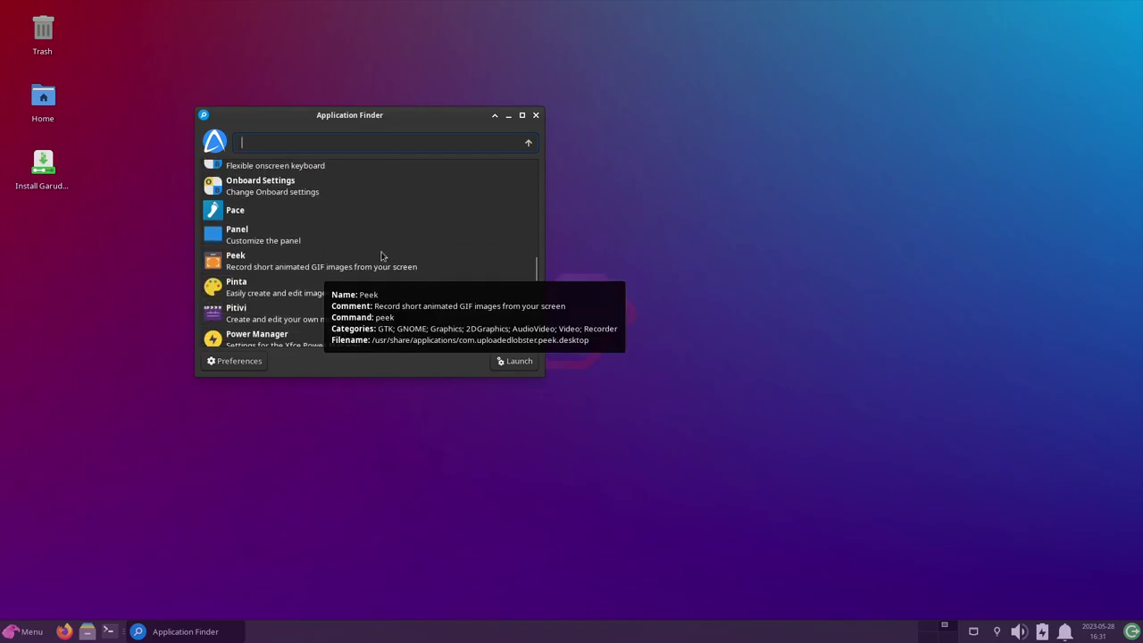
click(278, 215)
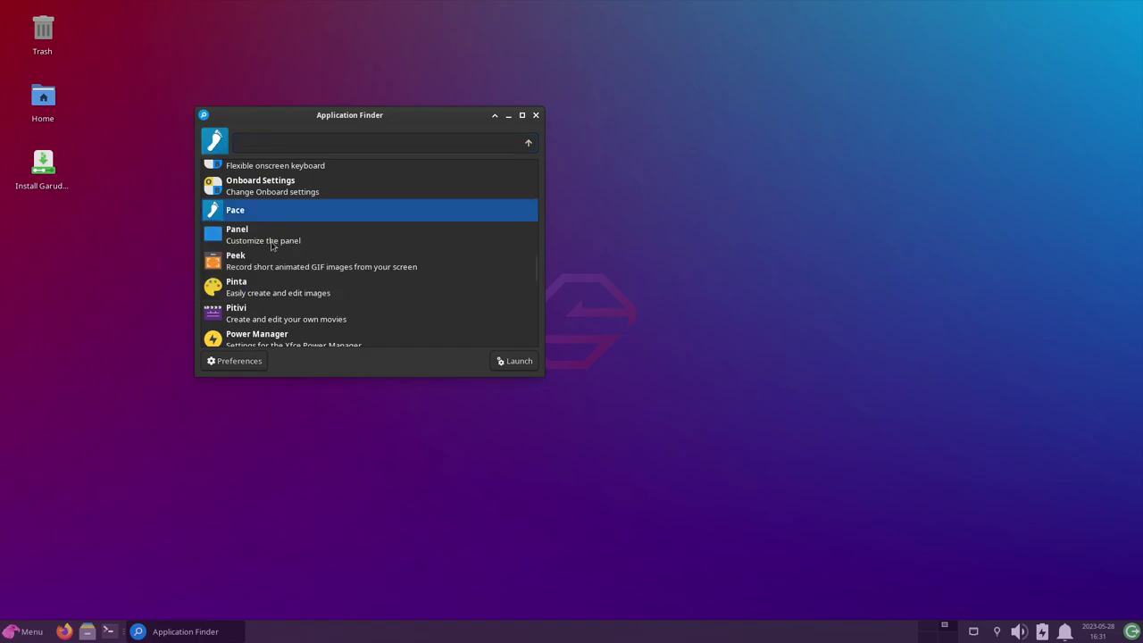
double_click(250, 212)
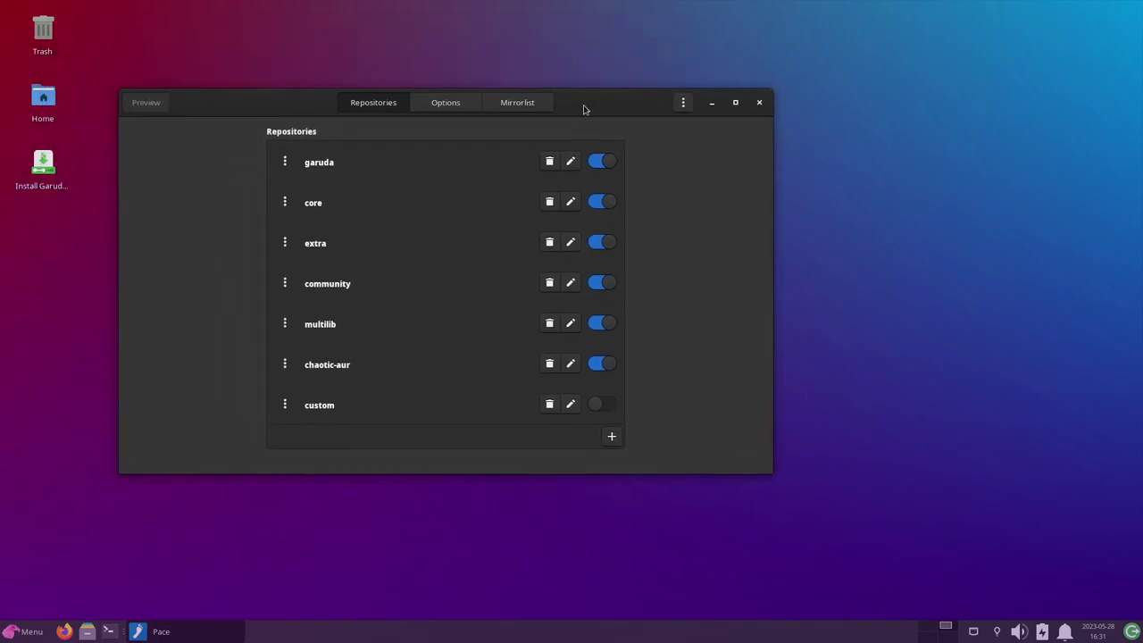
click(760, 103)
Launch the Bulk Rename tool from the Accessories category
click(34, 628)
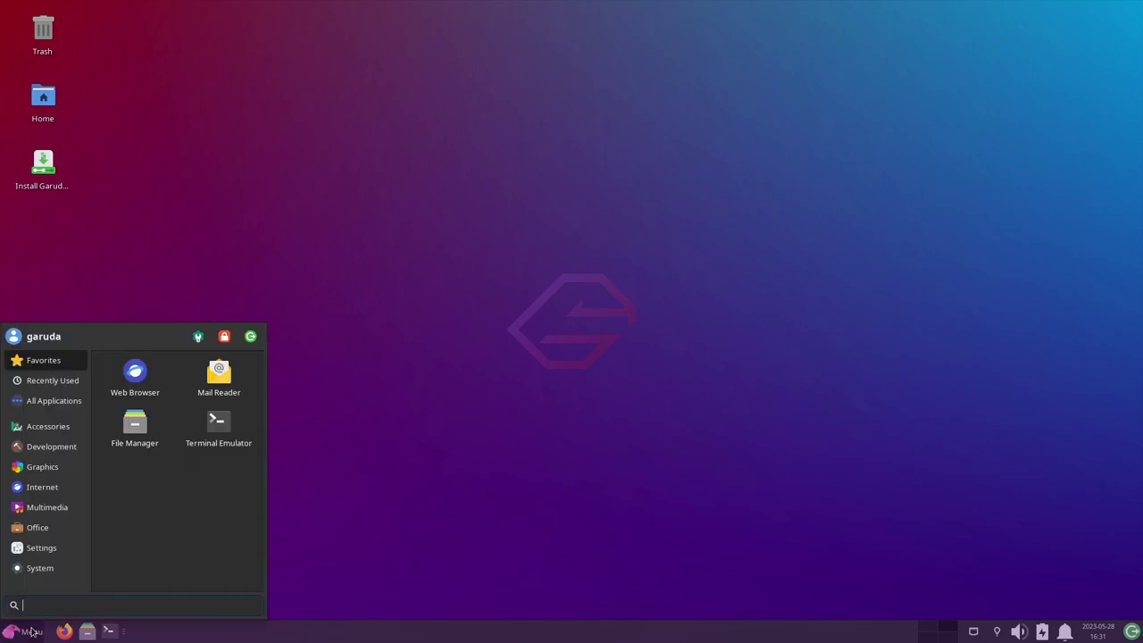
click(65, 430)
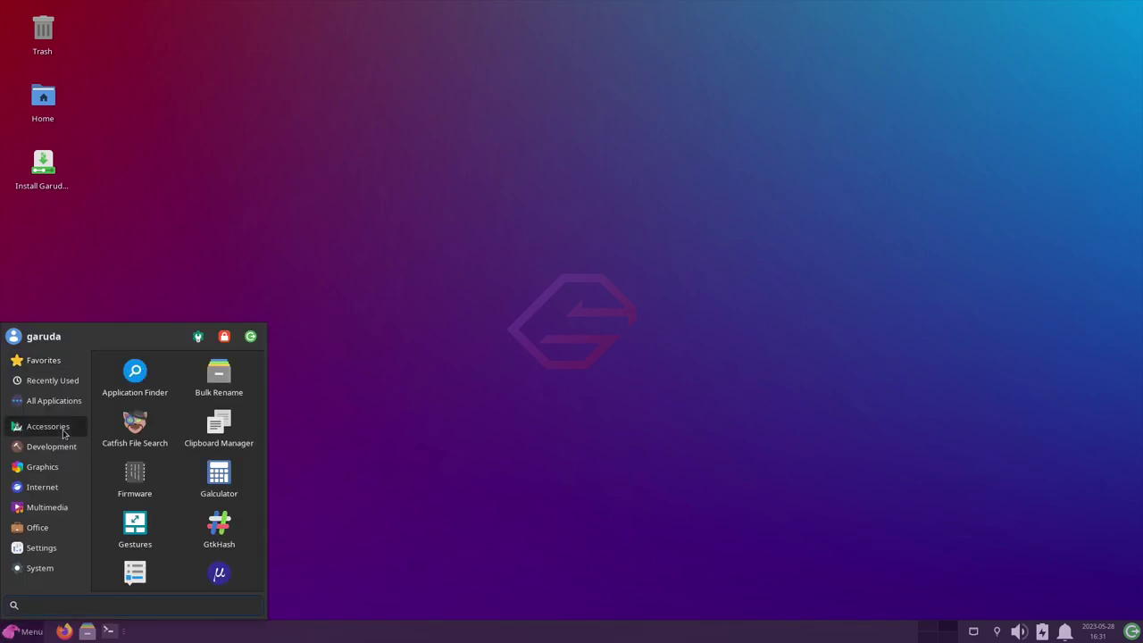
click(217, 397)
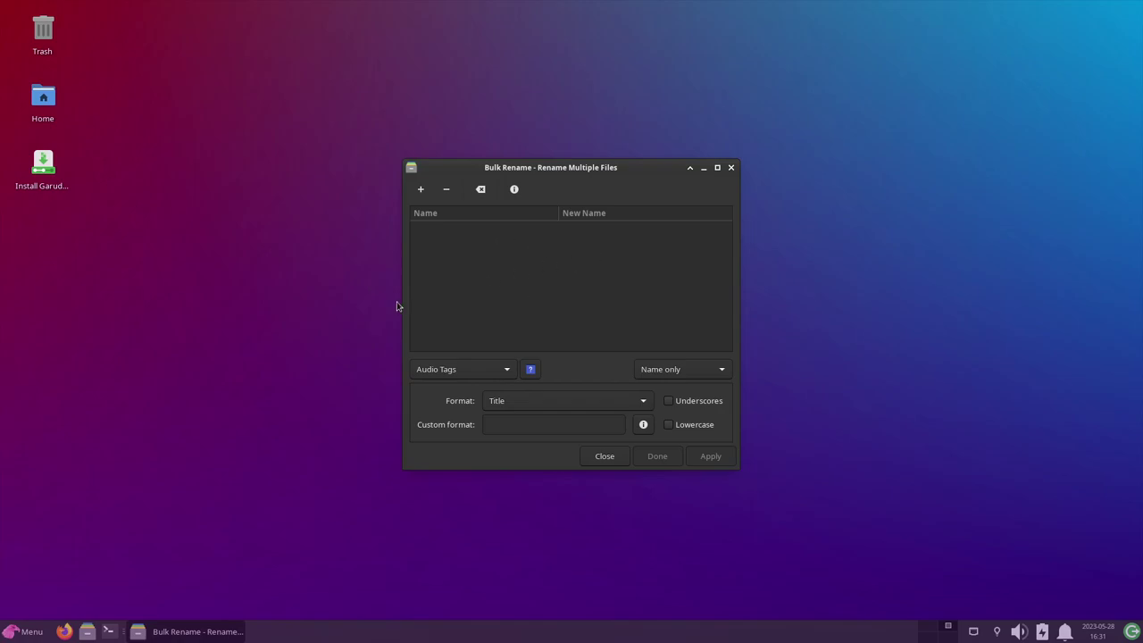
Launch Catfish File Search from the Accessories category
click(20, 631)
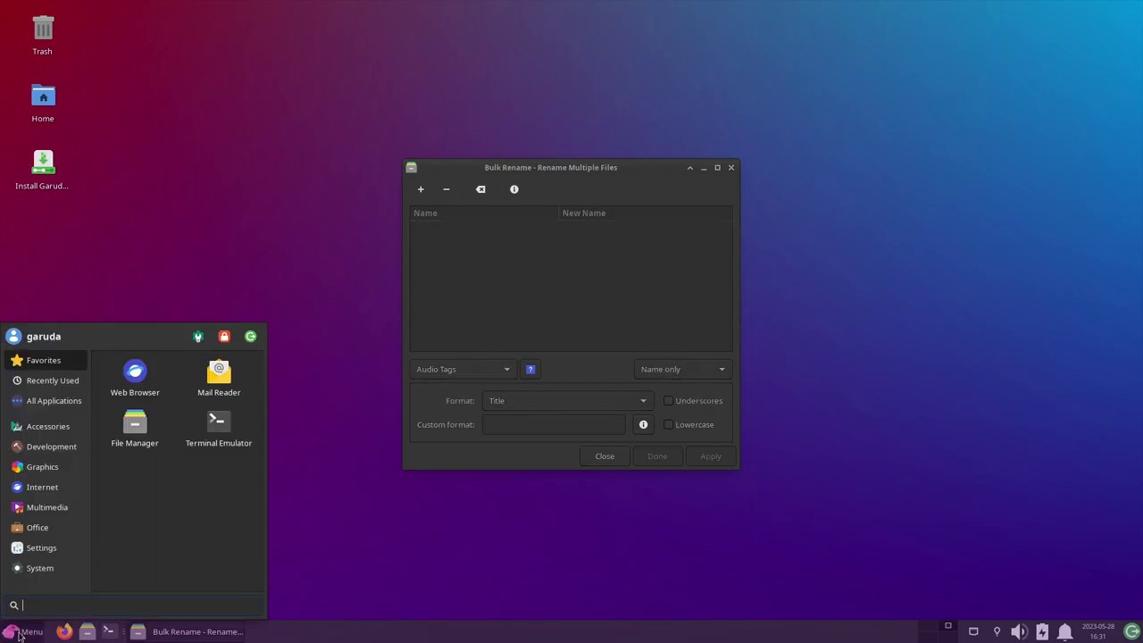
click(60, 429)
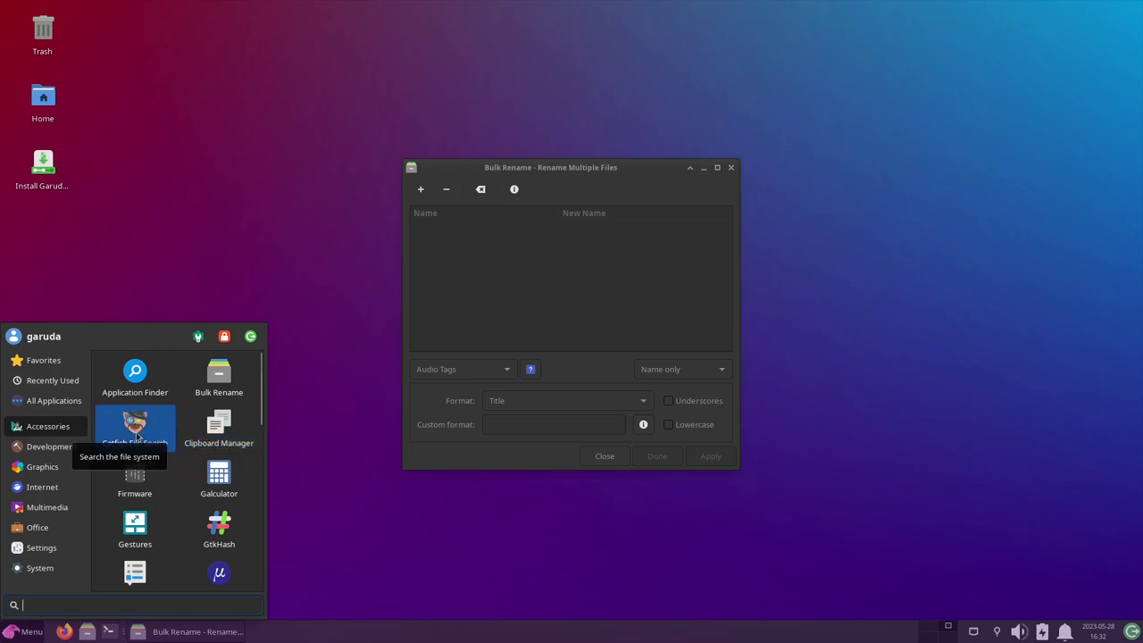
click(196, 431)
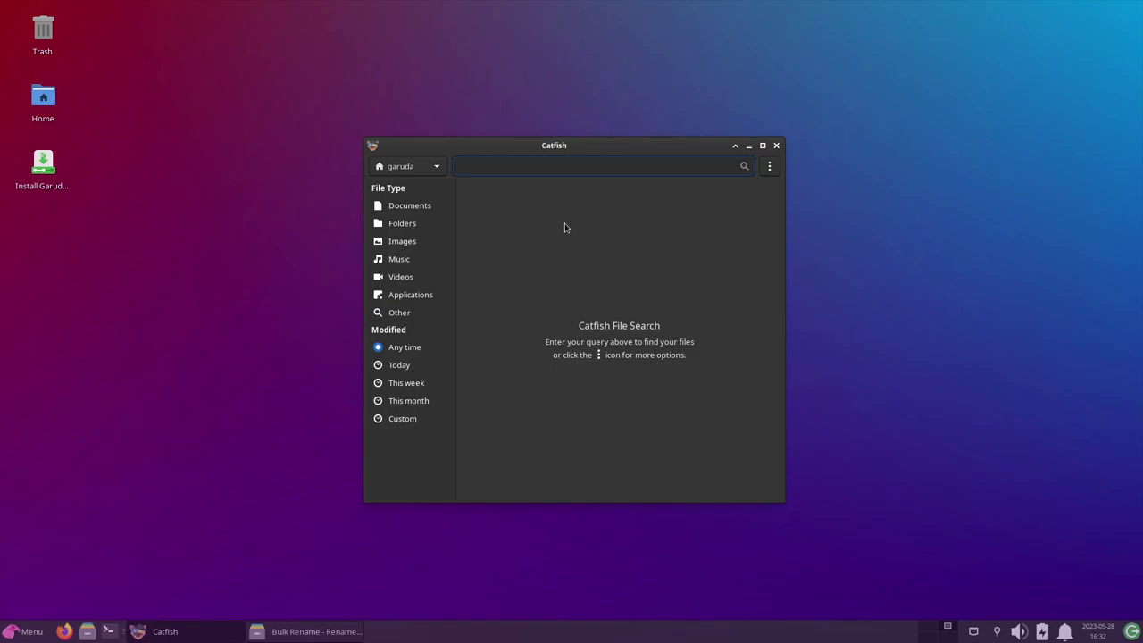
Place the Catfish and Bulk Rename windows side by side and view Catfish's search and display options
drag(643, 156, 866, 212)
drag(623, 168, 441, 157)
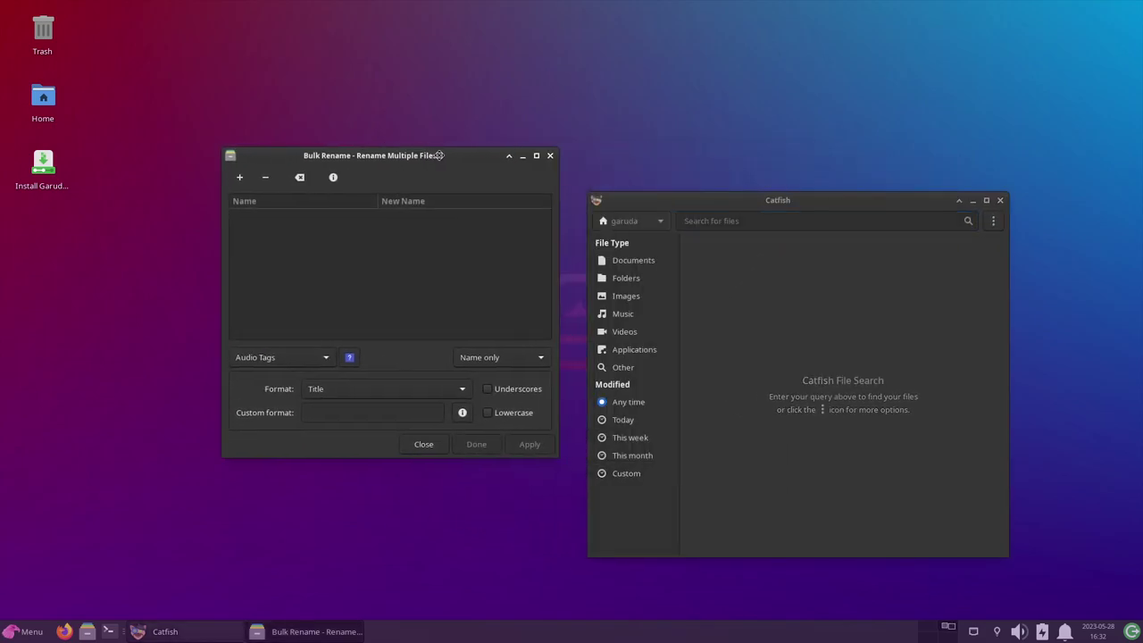
drag(681, 198, 719, 92)
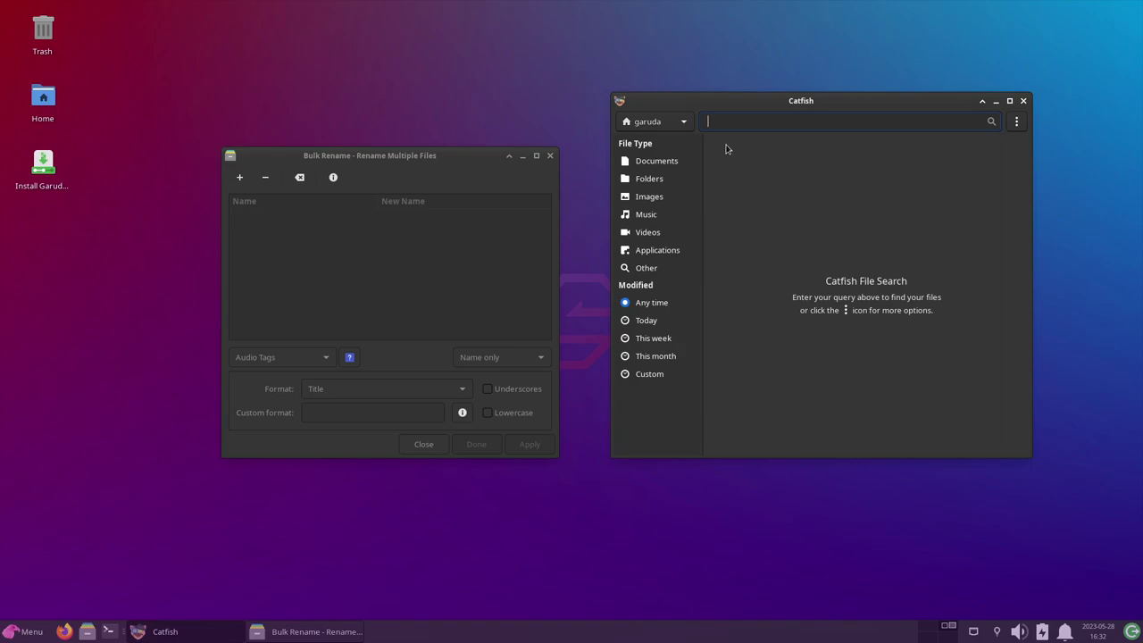
click(1016, 122)
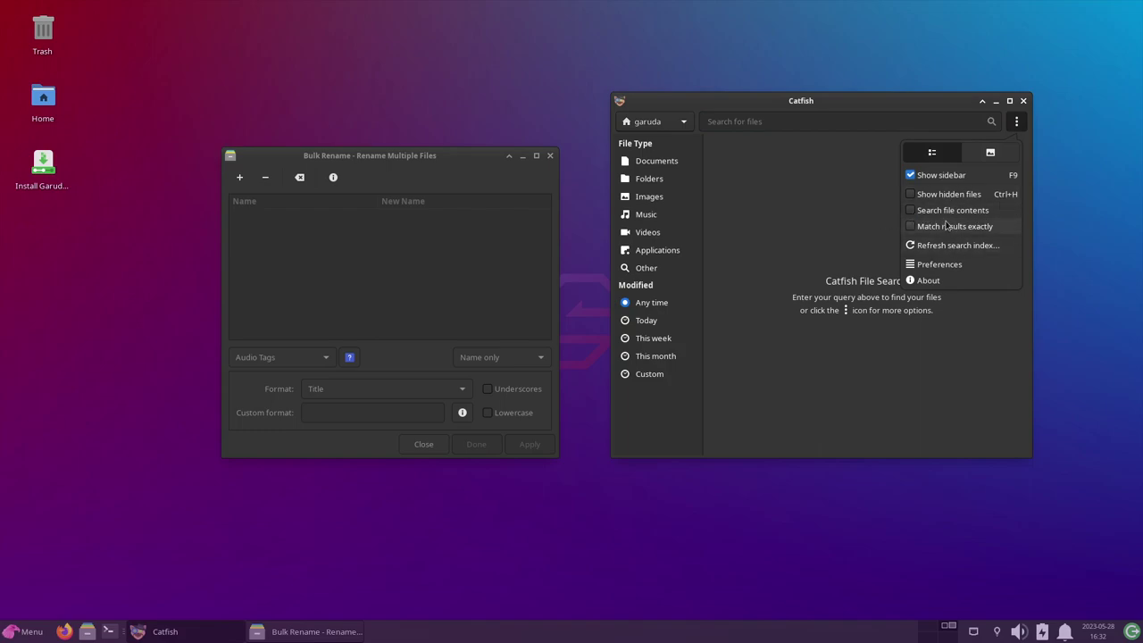
click(822, 265)
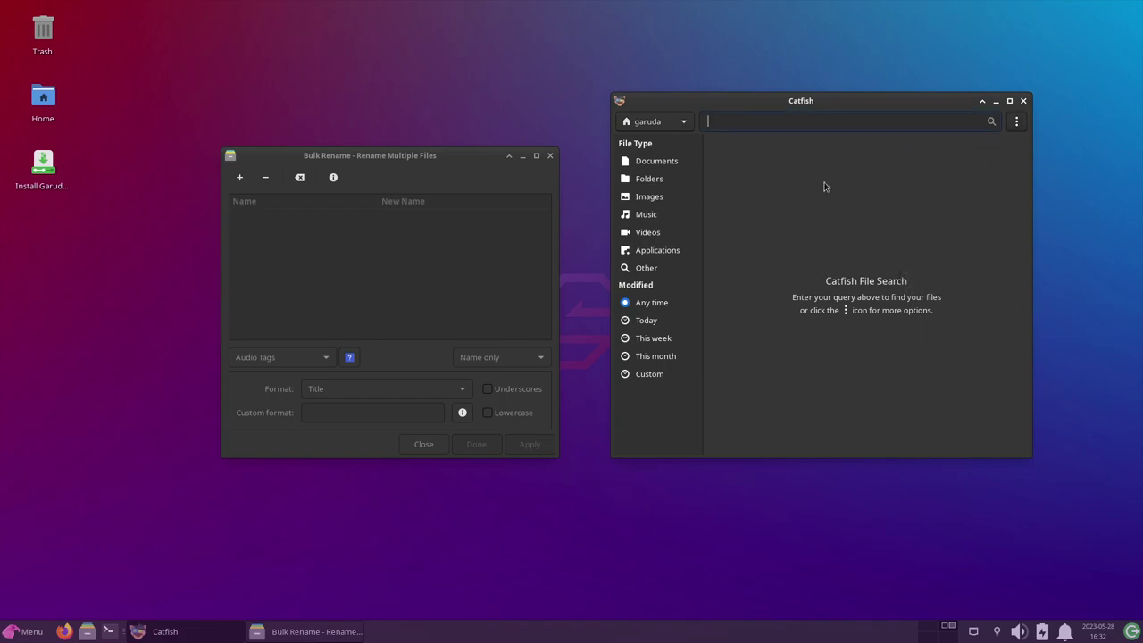
Launch the Micro terminal text editor from the Accessories category
click(12, 634)
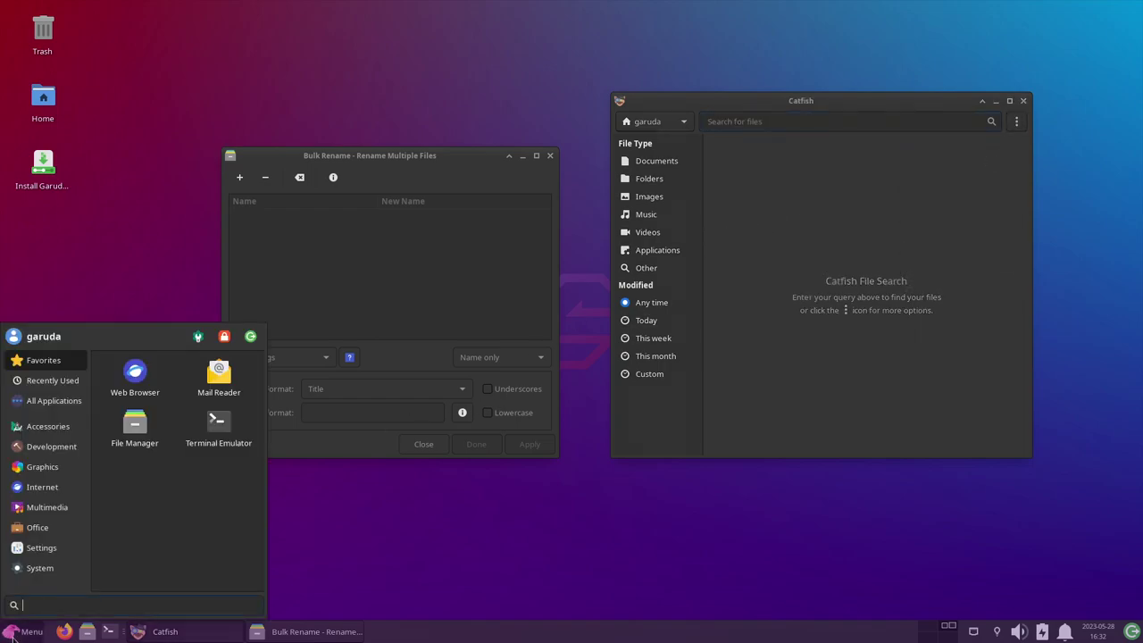
click(69, 430)
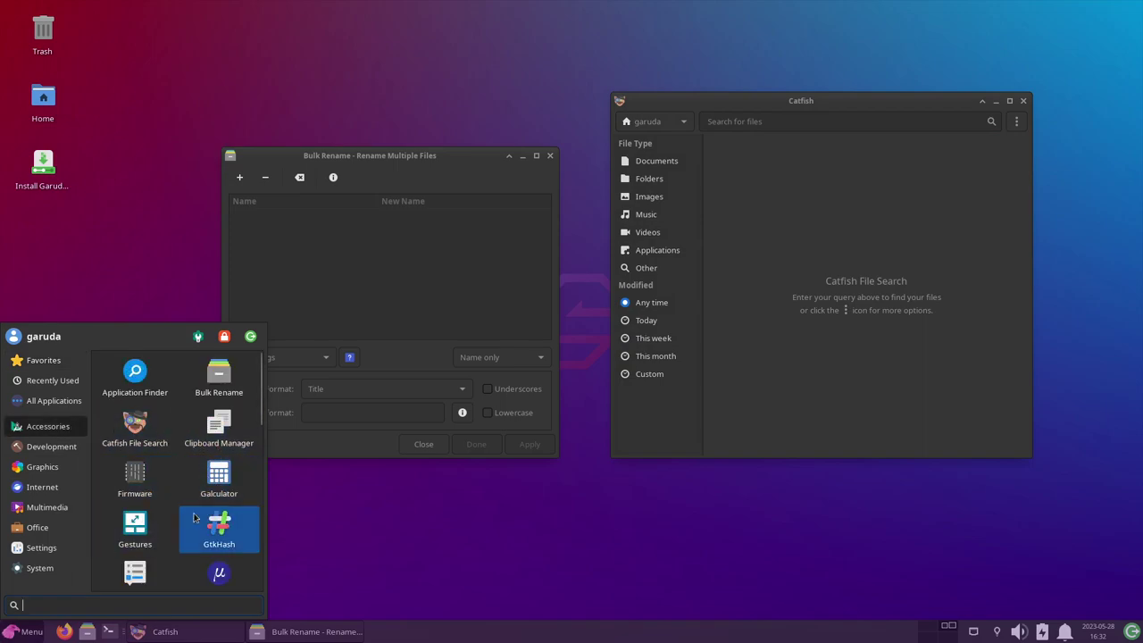
scroll(194, 518, down, 2)
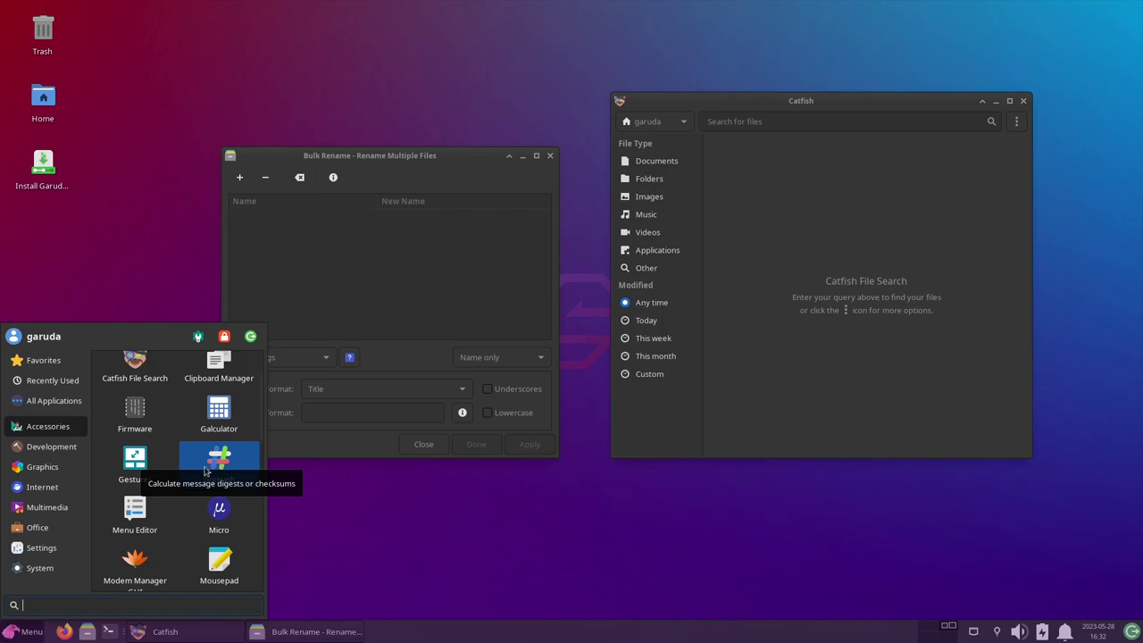
scroll(173, 508, down, 2)
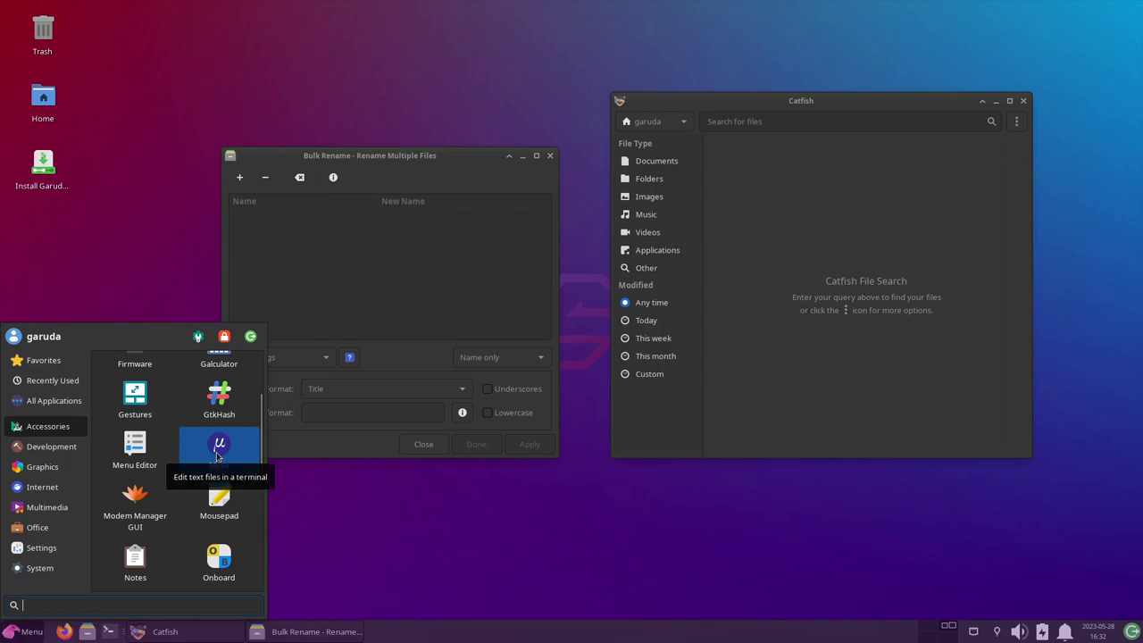
click(216, 453)
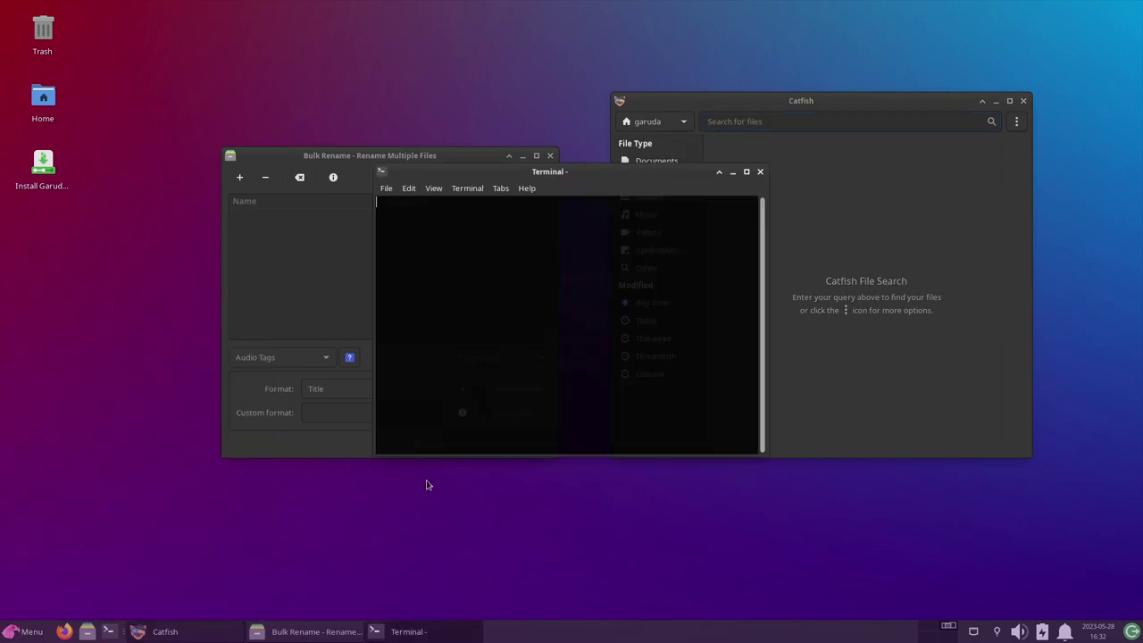
Spread the windows apart, with Bulk Rename and Catfish in the desktop's upper corners and the Micro terminal below, between them
drag(563, 172, 408, 303)
drag(452, 158, 352, 31)
drag(518, 304, 604, 332)
click(808, 108)
drag(826, 108, 917, 49)
drag(611, 327, 667, 298)
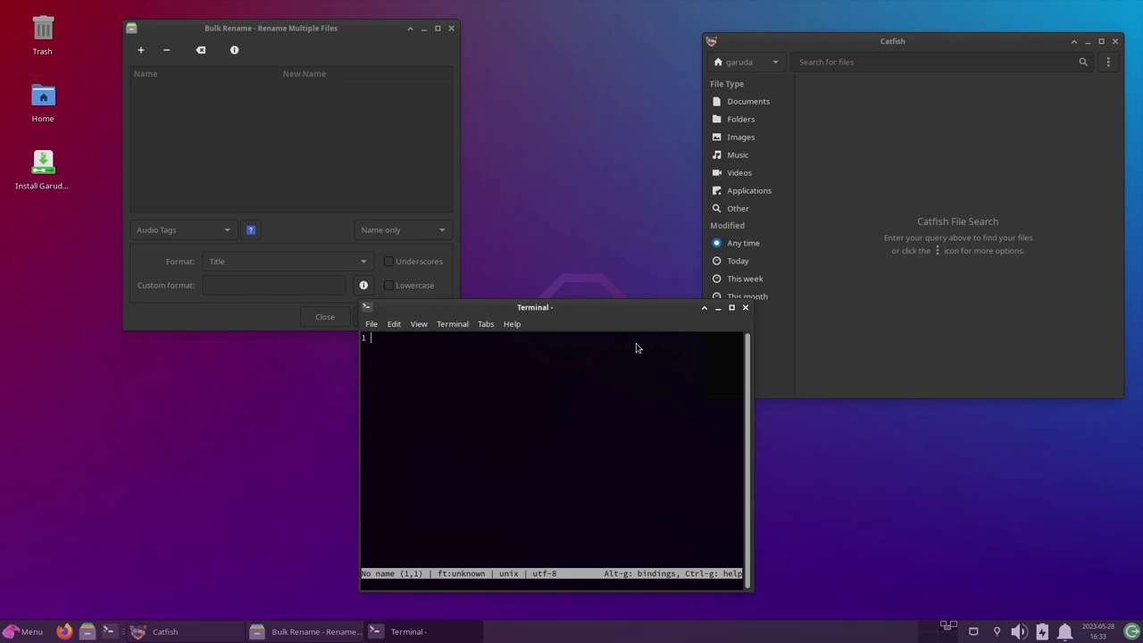
Enter the sample text "gfgfgfgfgfgfggkjkjkjkfgfgfsadddfddf" in the Micro editor
text(gfgfgfgfgfgfgg)
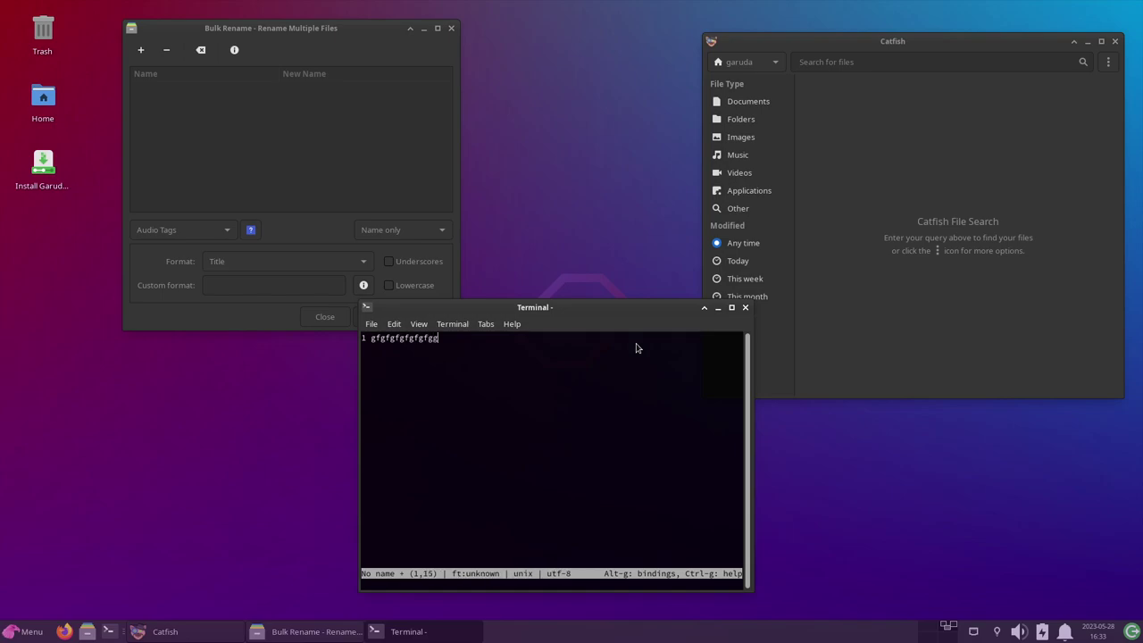
text(kjkjkjkfgfgfsadddfddf)
Launch the Mousepad text editor from Accessories and place its window beside the terminal, below Bulk Rename
click(45, 622)
click(59, 429)
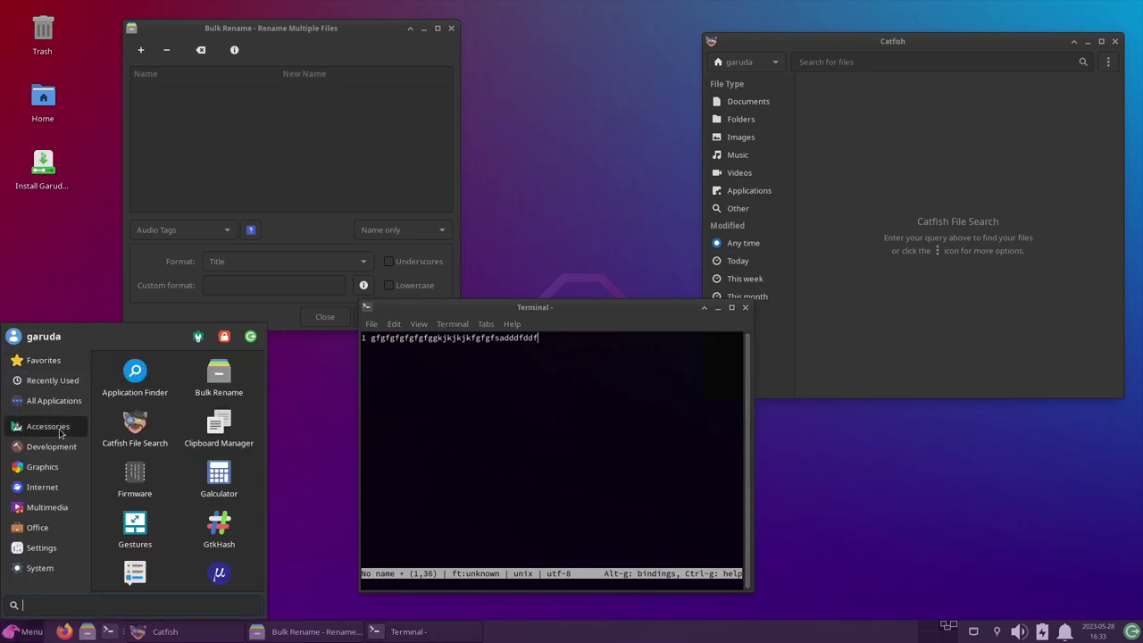
scroll(247, 506, down, 5)
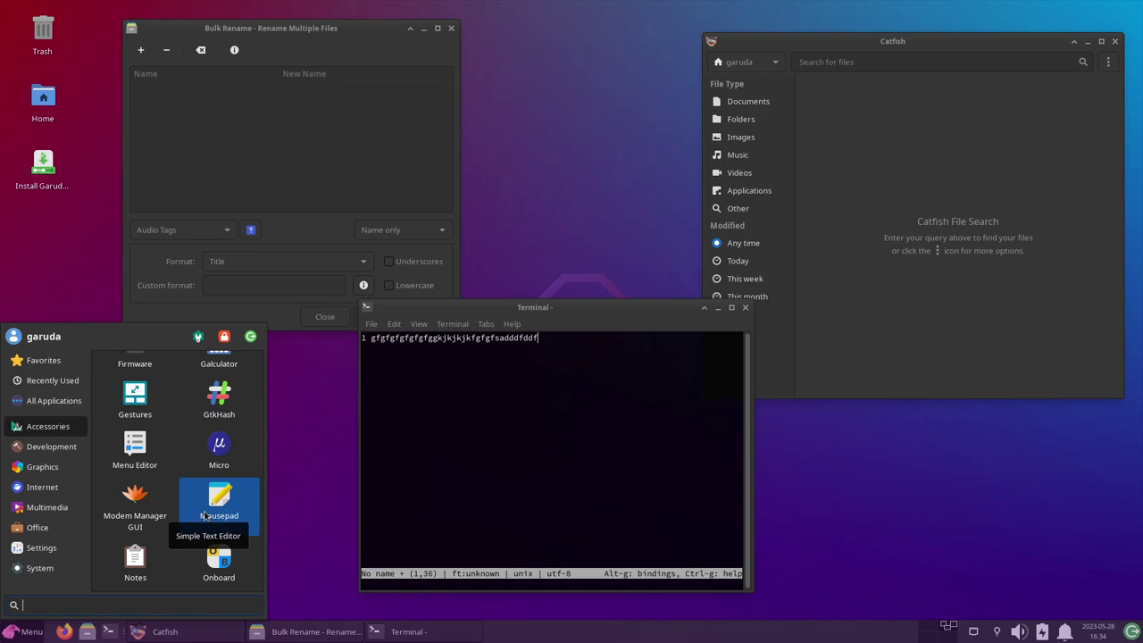
click(204, 516)
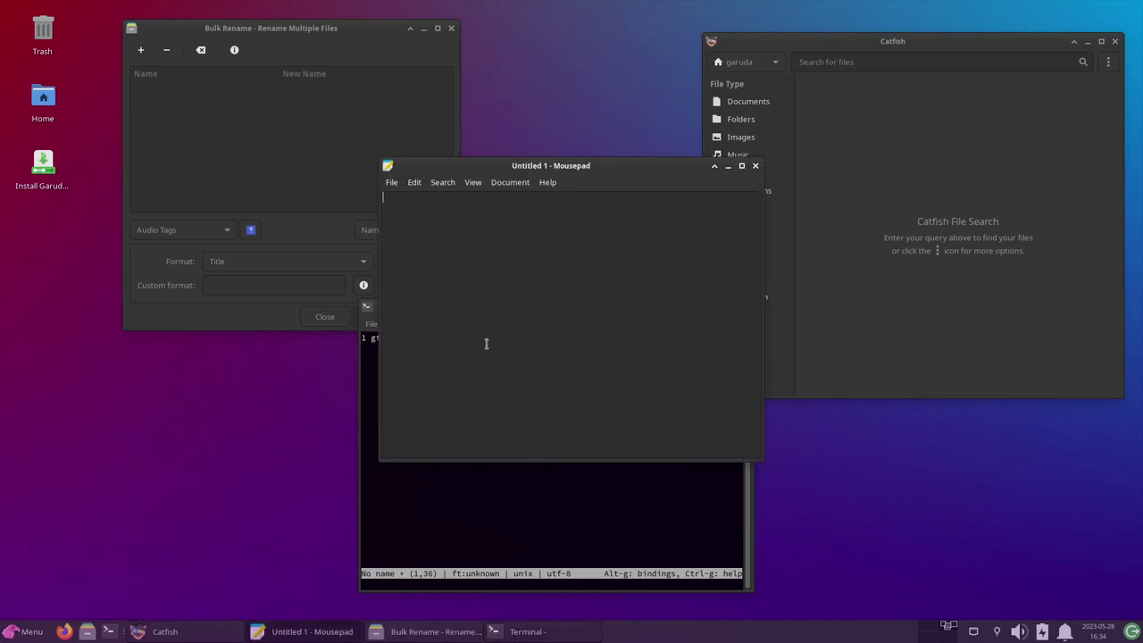
drag(581, 170, 223, 295)
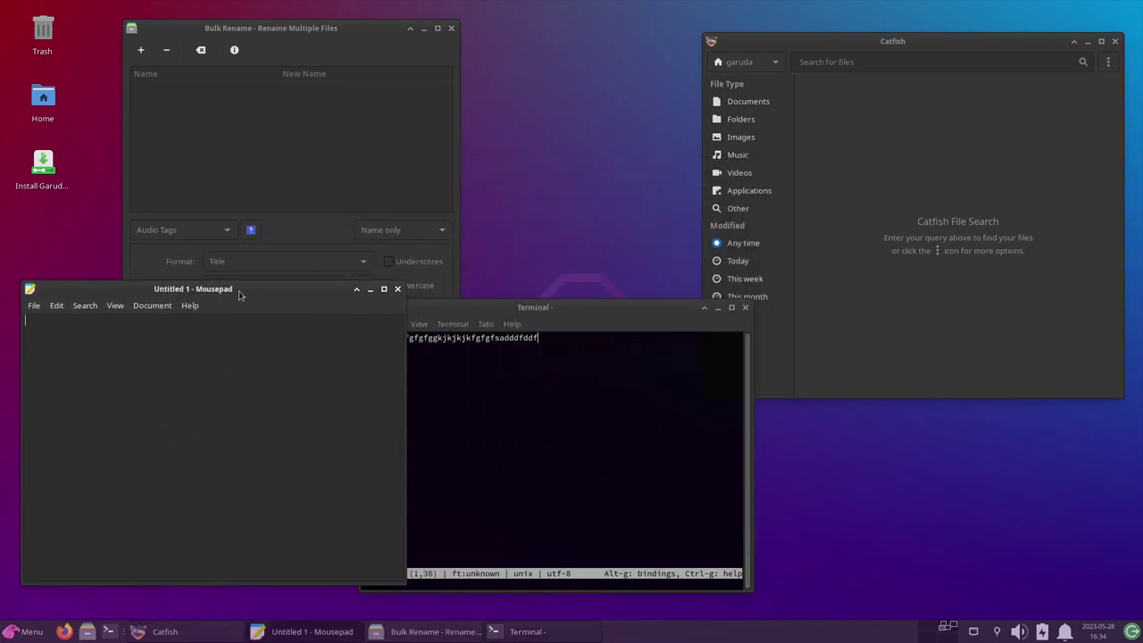
Launch Notes from Accessories and place the note between the Bulk Rename and Catfish windows
click(27, 632)
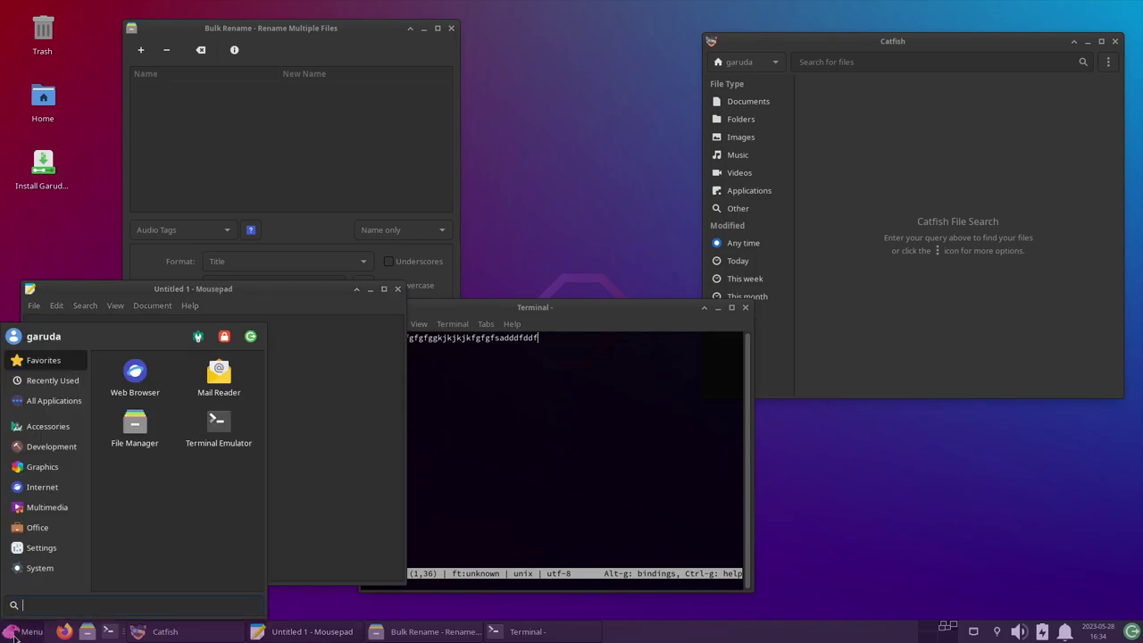
click(62, 432)
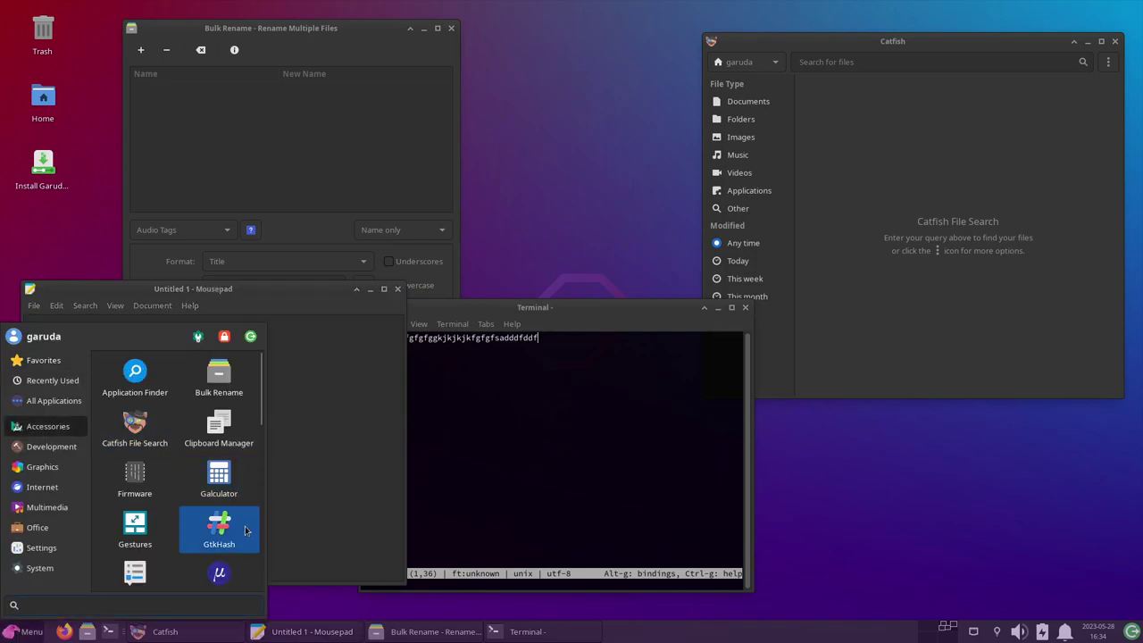
scroll(223, 517, down, 5)
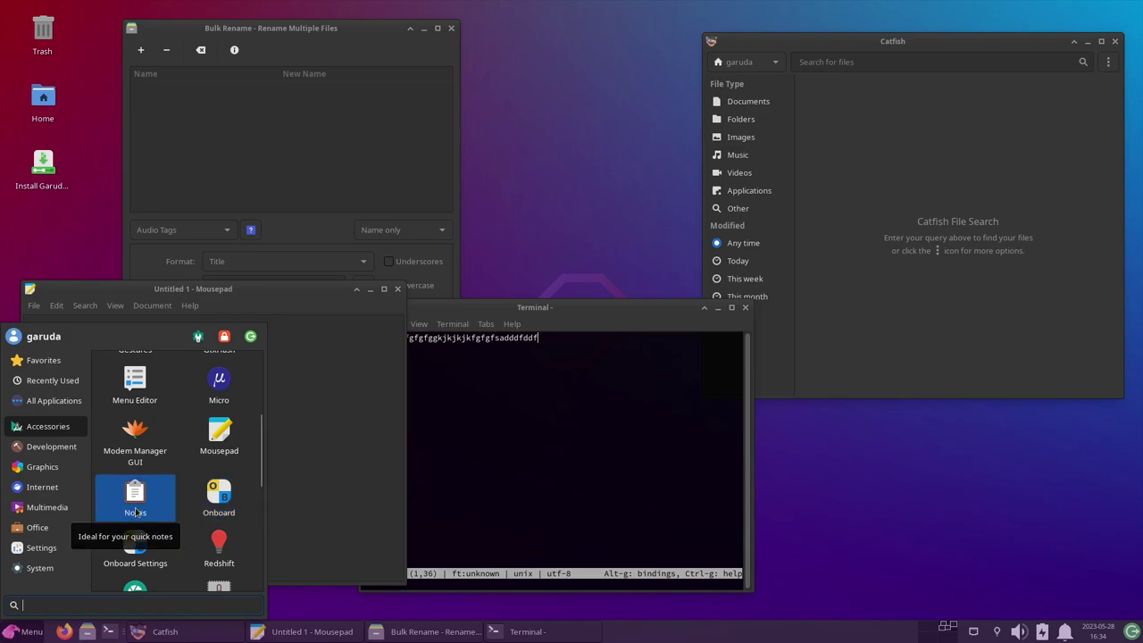
click(122, 516)
drag(556, 204, 545, 68)
Launch Task Manager from the Accessories category
click(32, 634)
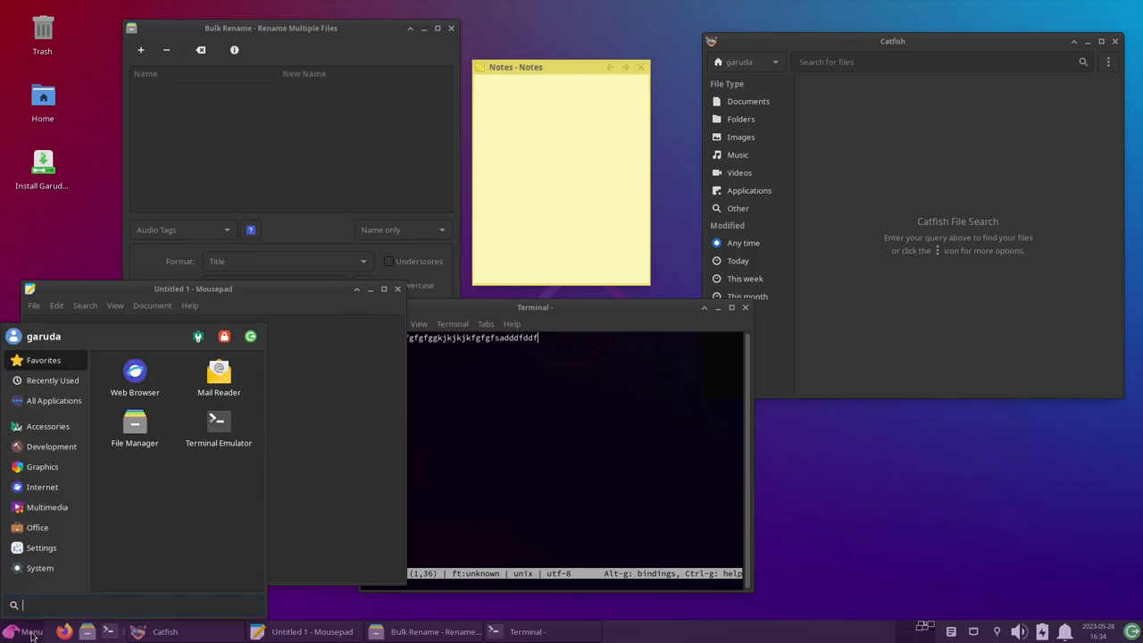
click(68, 428)
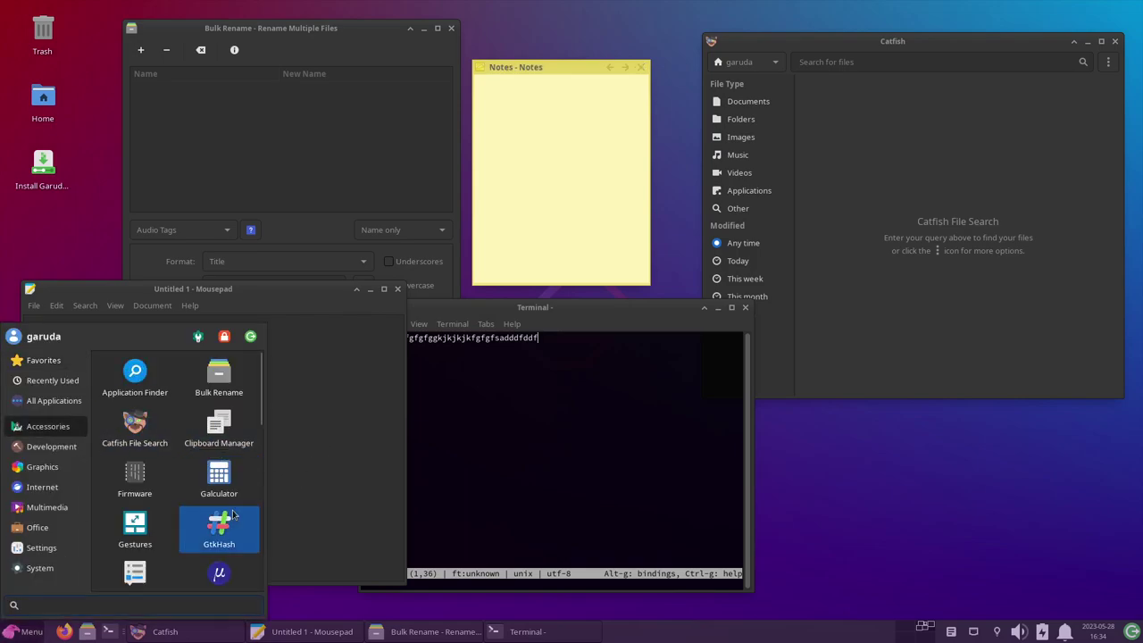
scroll(223, 518, down, 4)
scroll(231, 516, down, 2)
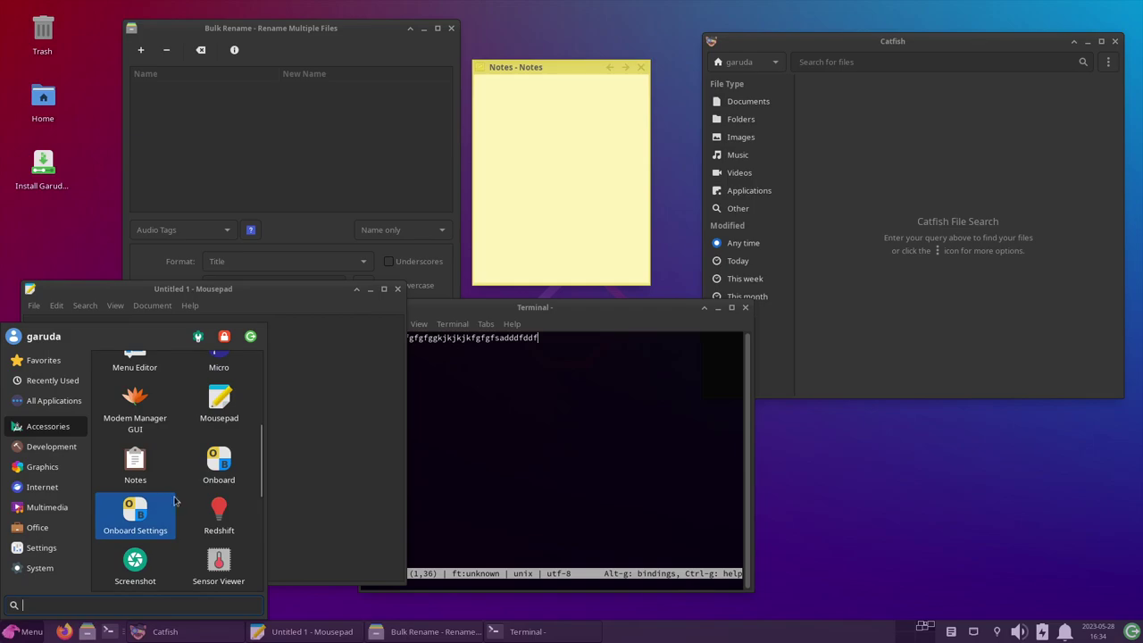
scroll(219, 509, down, 1)
scroll(135, 482, down, 3)
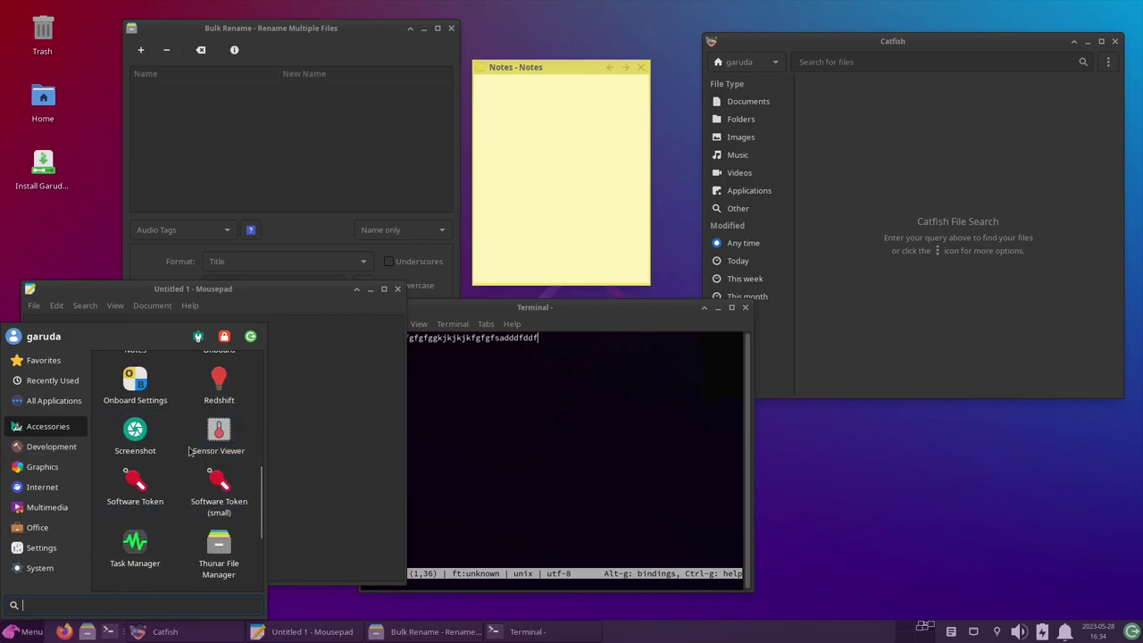
scroll(141, 509, down, 1)
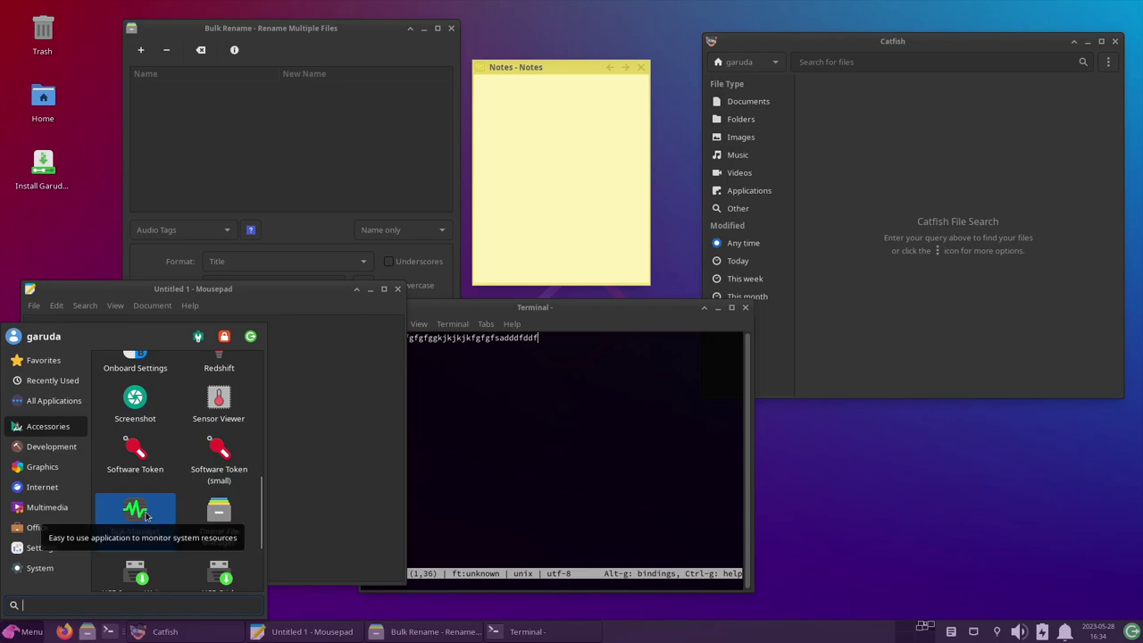
click(135, 513)
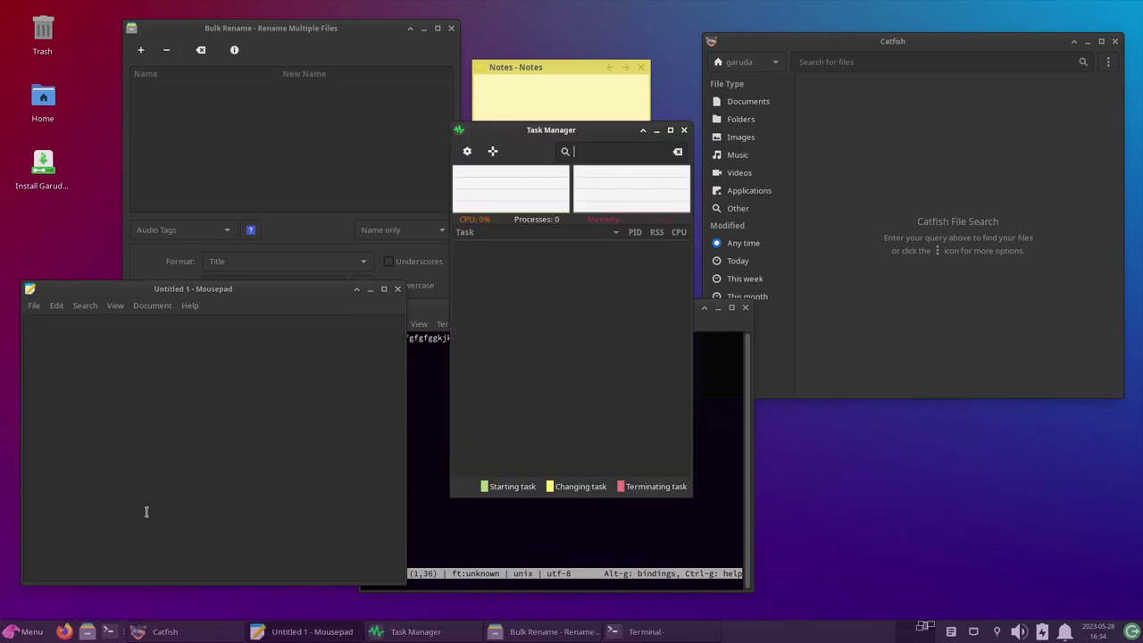
Rearrange the Task Manager, Catfish and Notes windows so that Task Manager sits in front, in the desktop's lower corner
drag(546, 131, 828, 217)
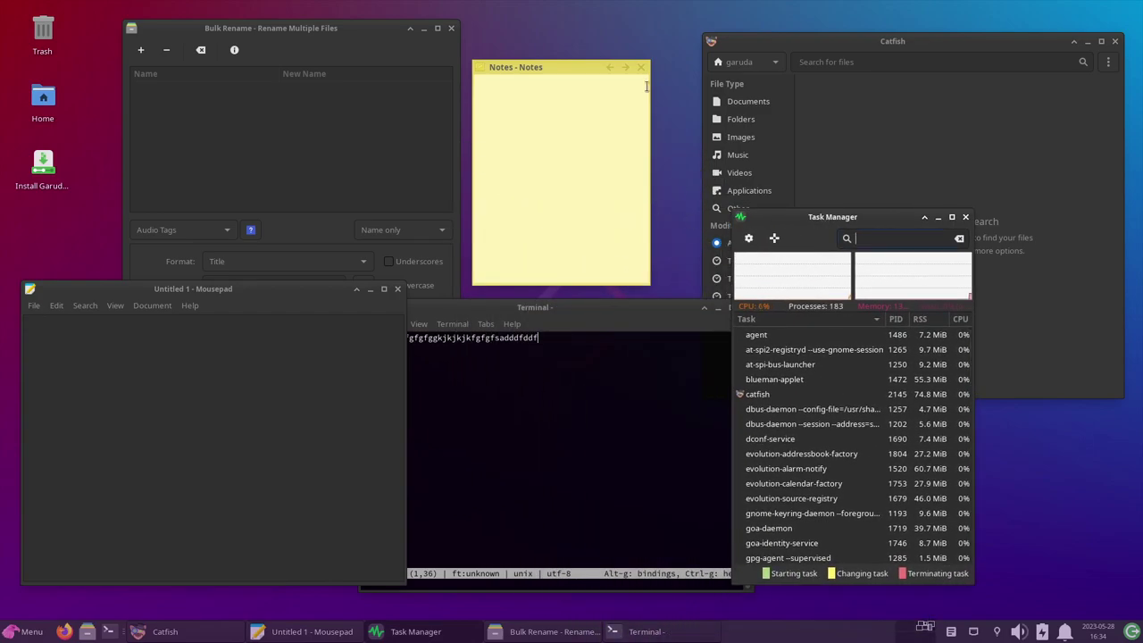
drag(780, 42, 705, 18)
drag(592, 69, 561, 30)
drag(686, 24, 640, 16)
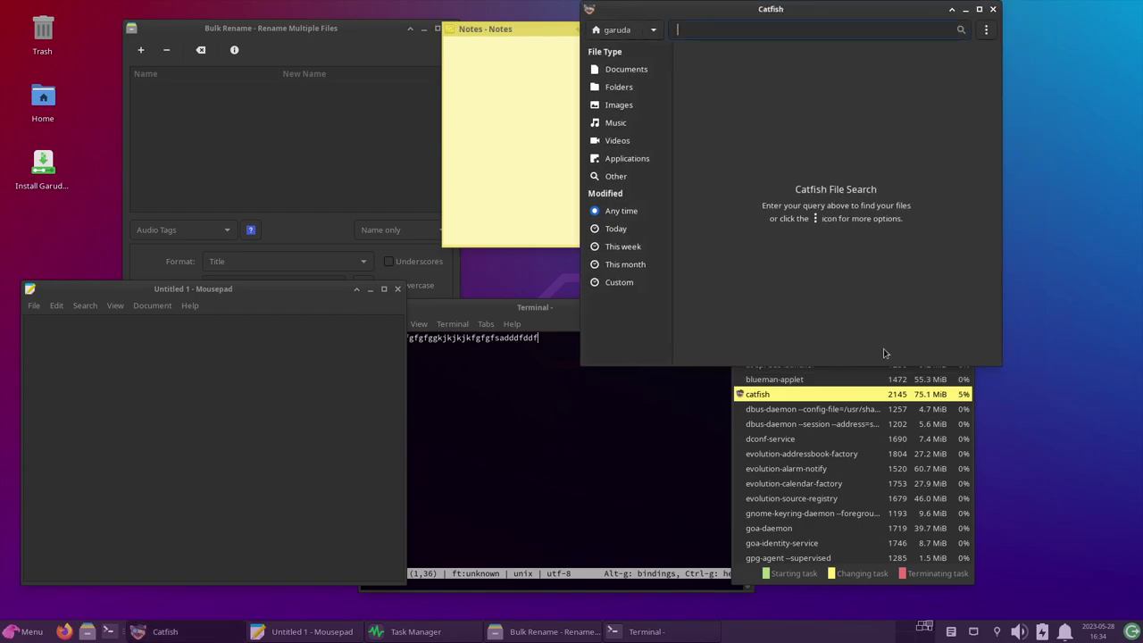
click(895, 455)
drag(875, 220, 942, 239)
View the actions offered for the evolution-addressbook-factory process and sort the process list by RSS, largest first
right_click(884, 473)
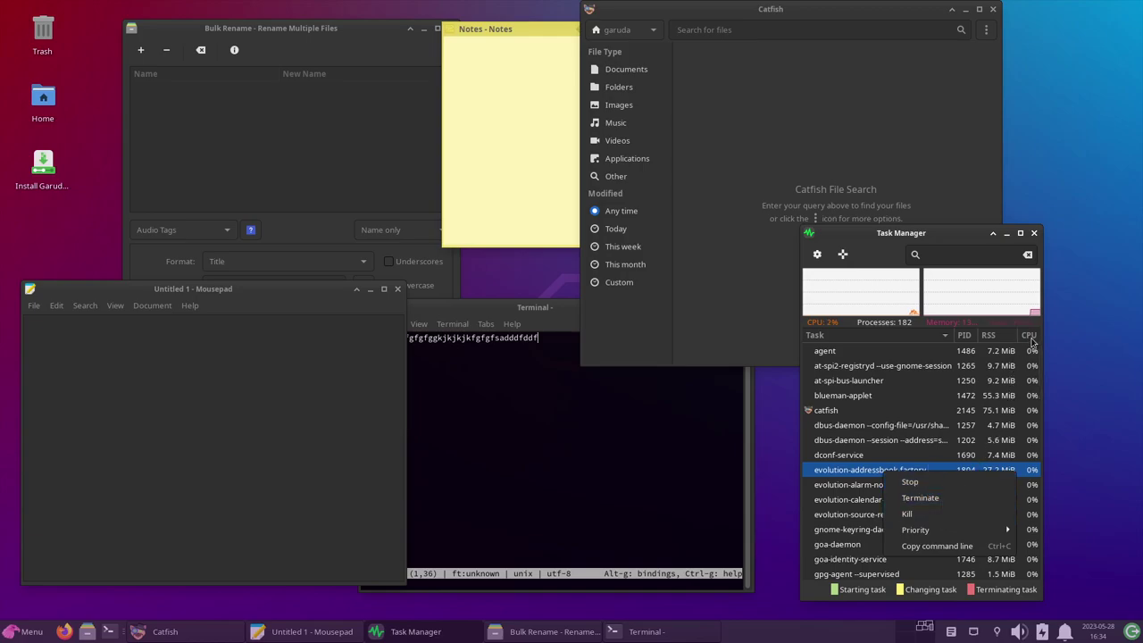
click(943, 244)
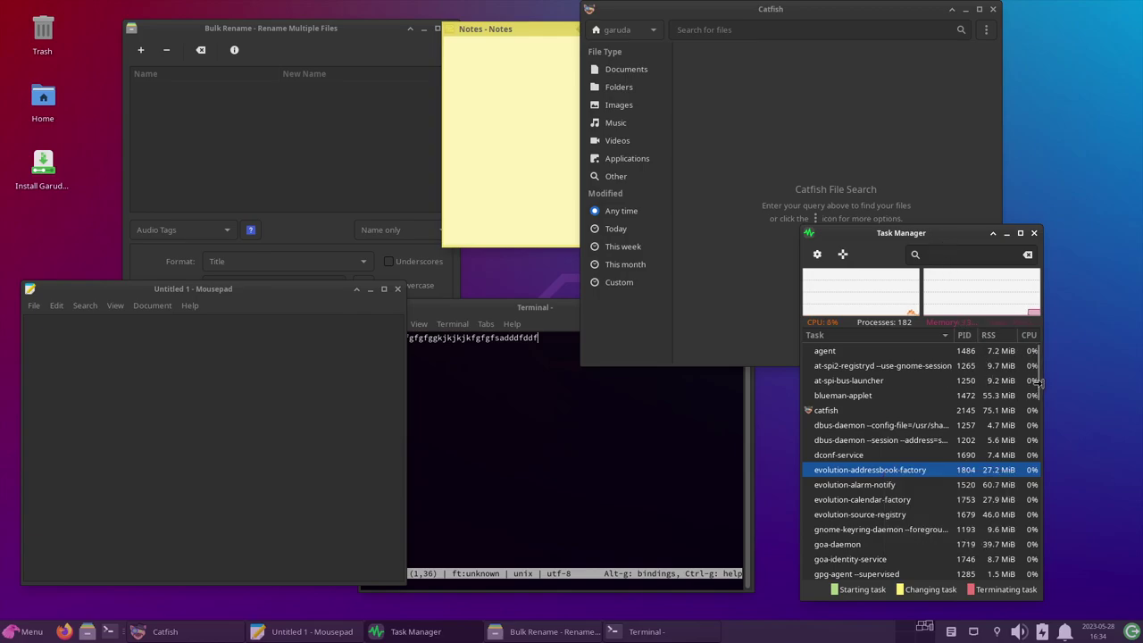
click(989, 340)
click(990, 340)
click(989, 340)
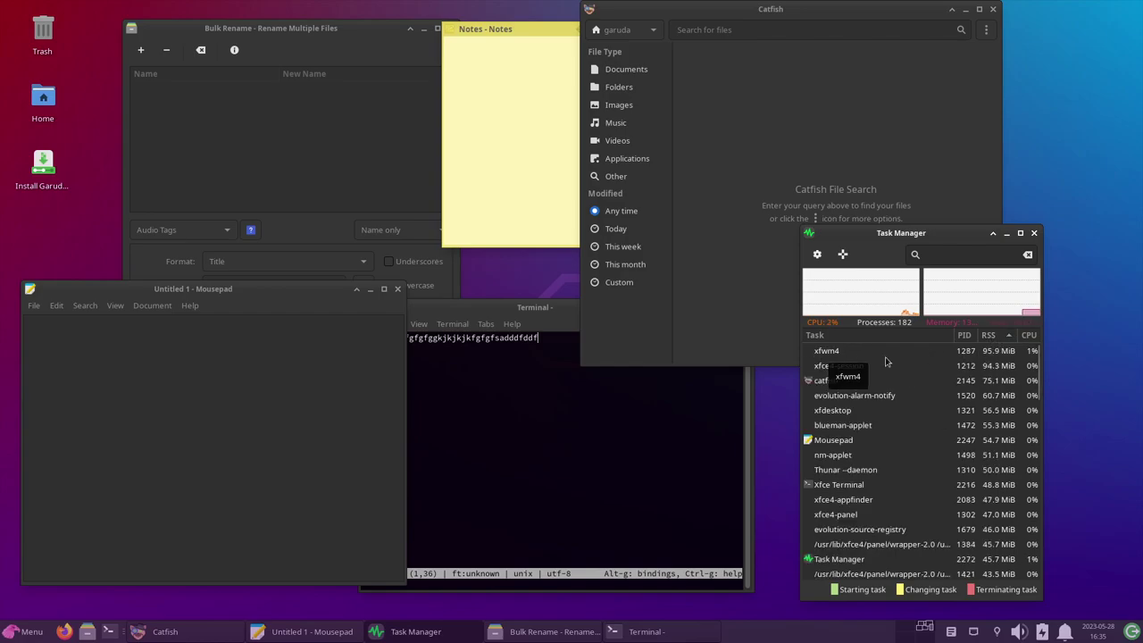
Widen the Task Manager window and highlight the xfwm4 and xfce4-session processes in turn
click(819, 358)
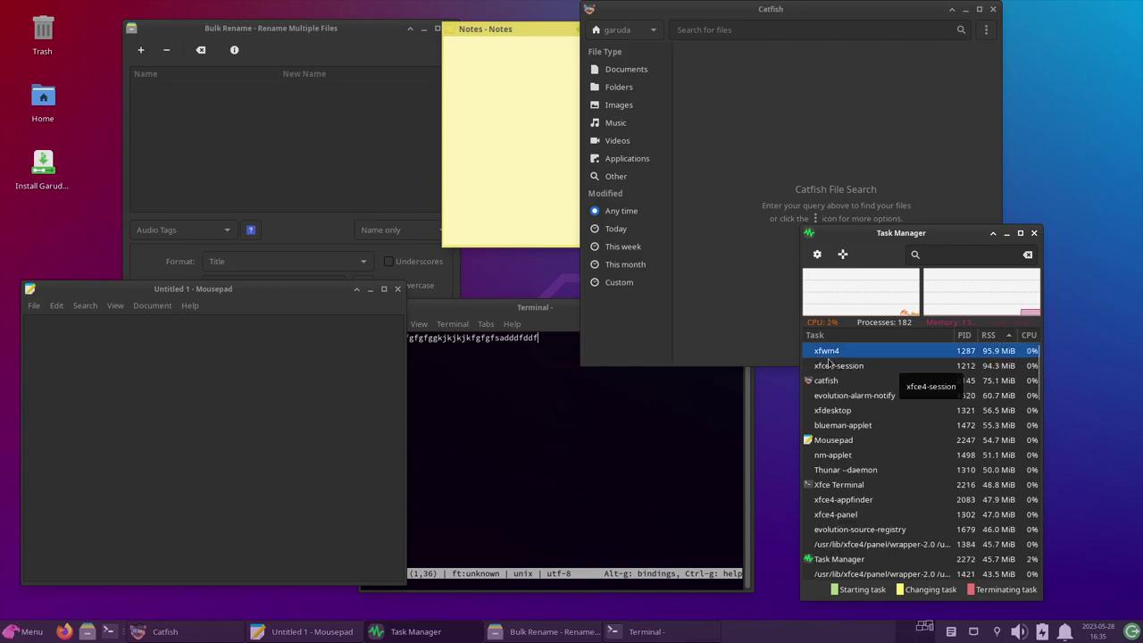
drag(802, 365, 764, 365)
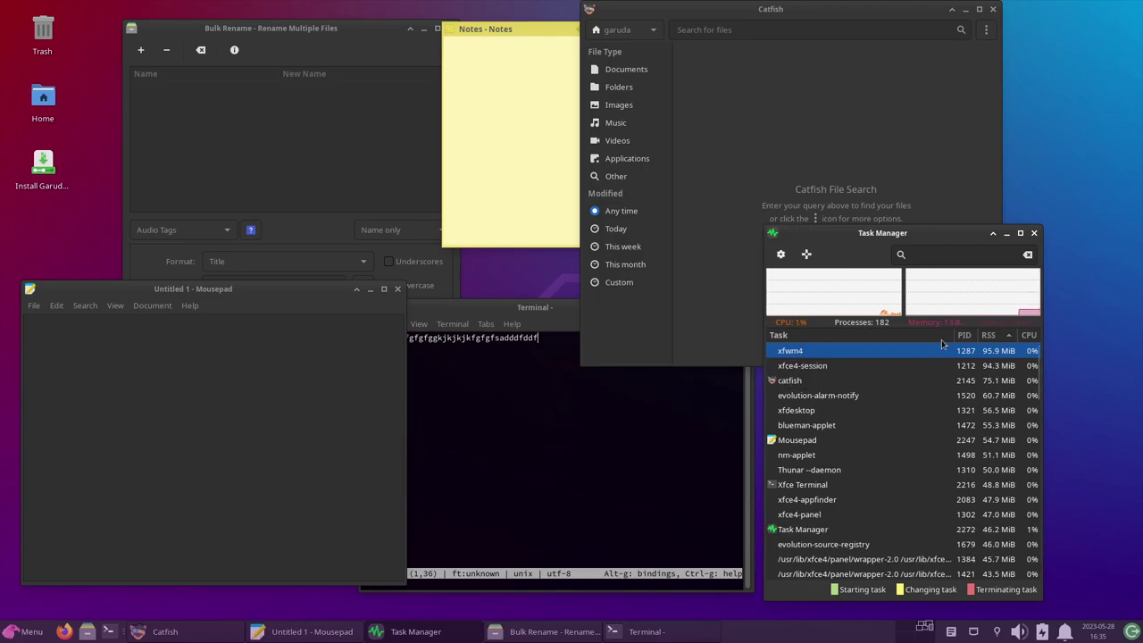
click(820, 366)
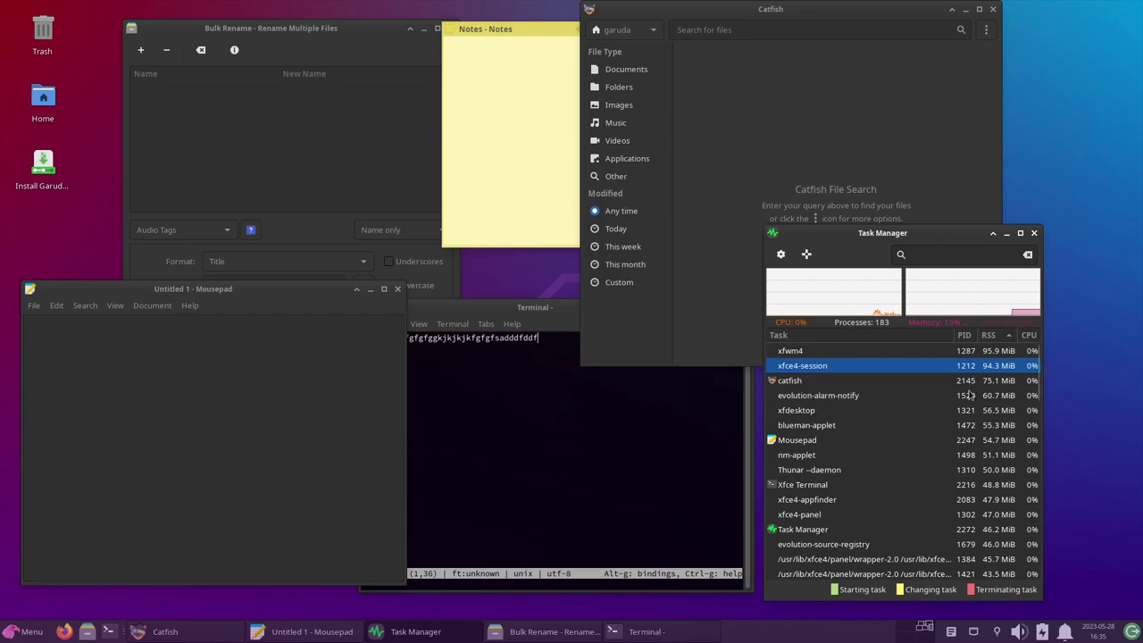
Sort the Task Manager process list by CPU, highest first, and view the priority levels offered for the xfce4-session process
click(923, 254)
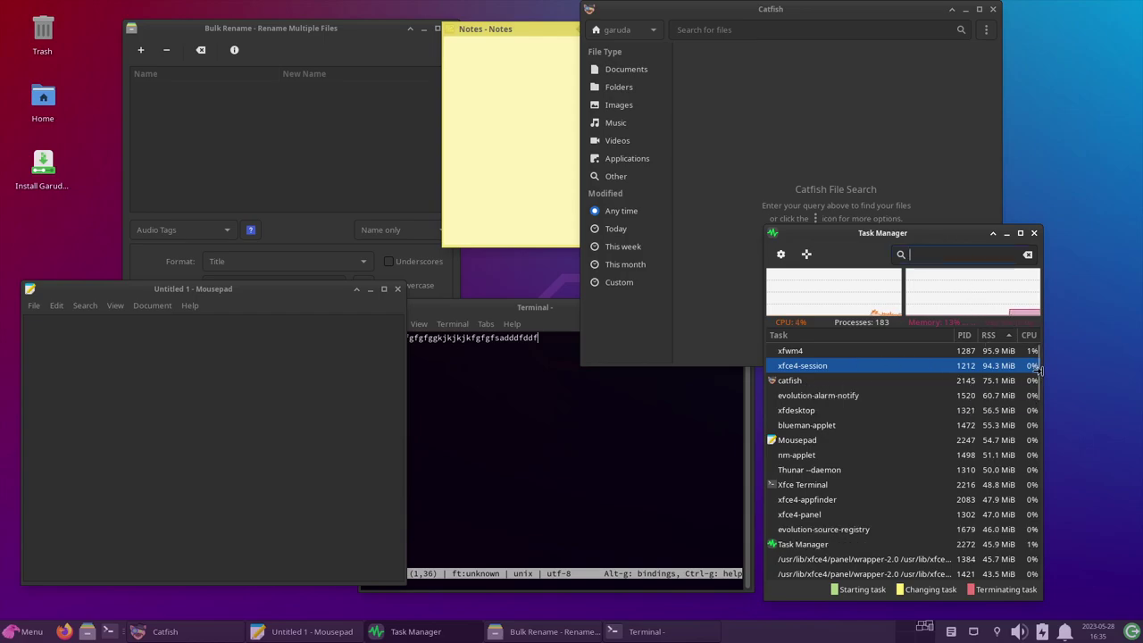
click(1030, 336)
click(1031, 337)
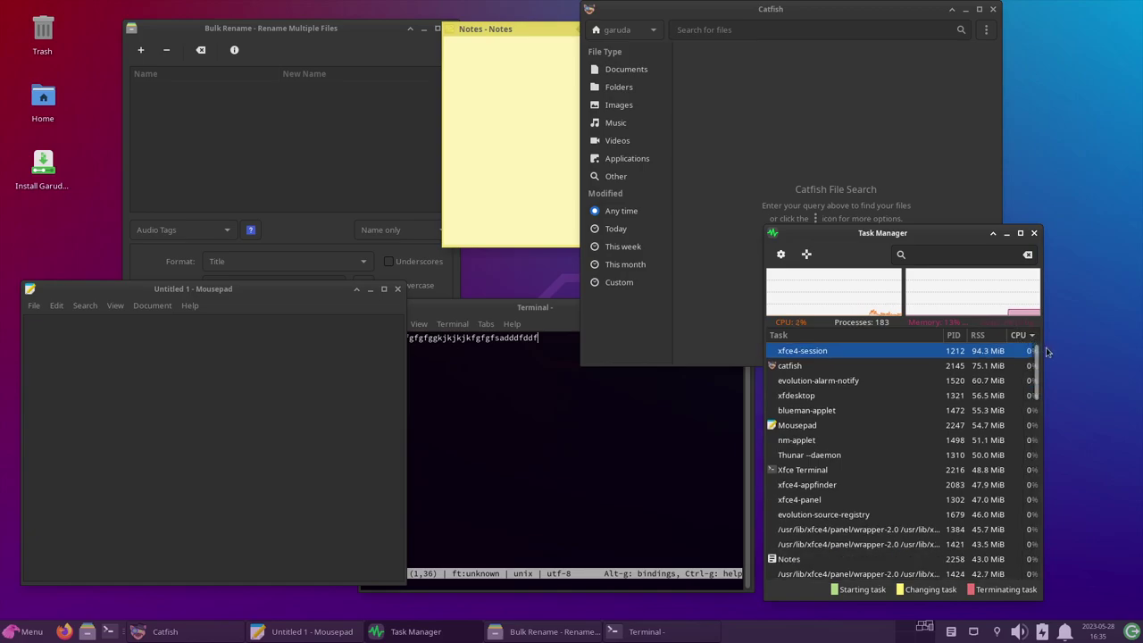
click(1027, 335)
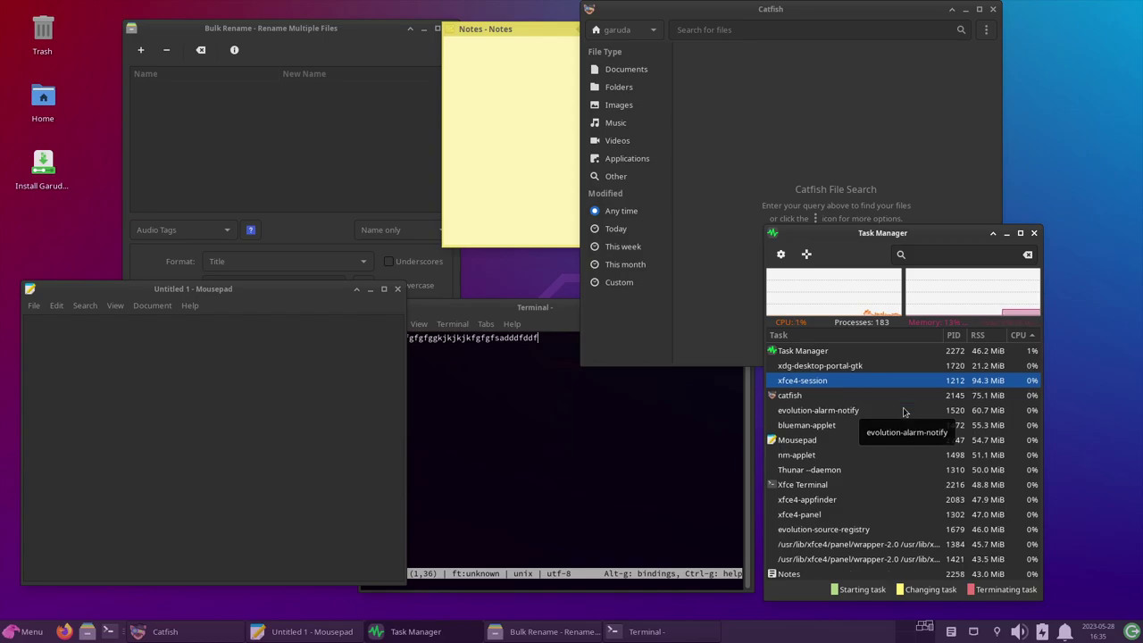
right_click(860, 384)
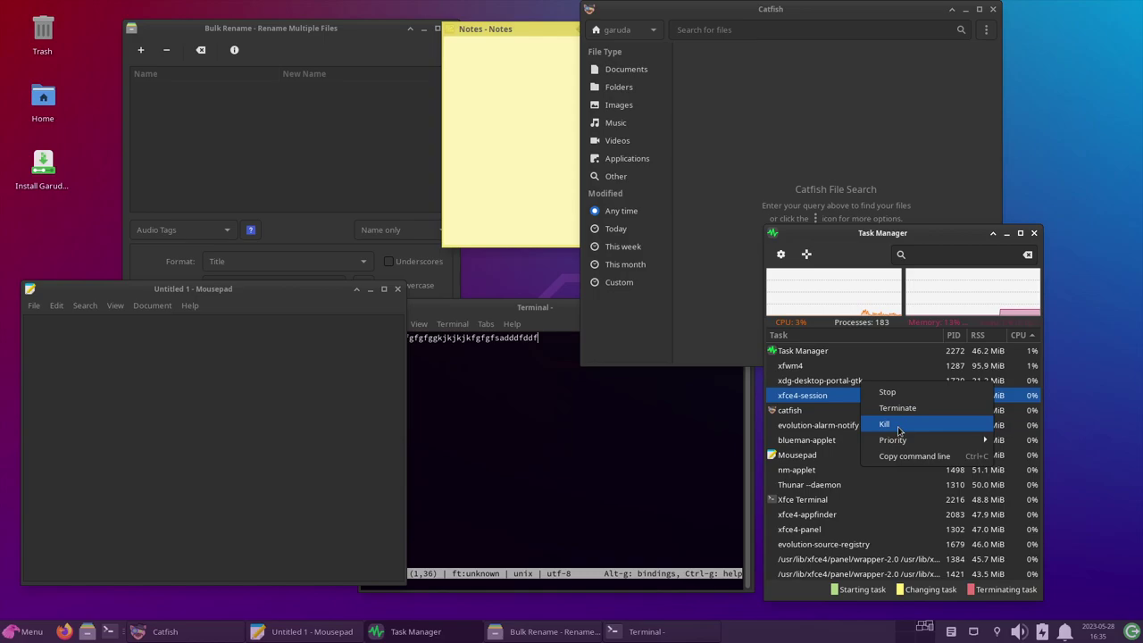
mouse_move(902, 443)
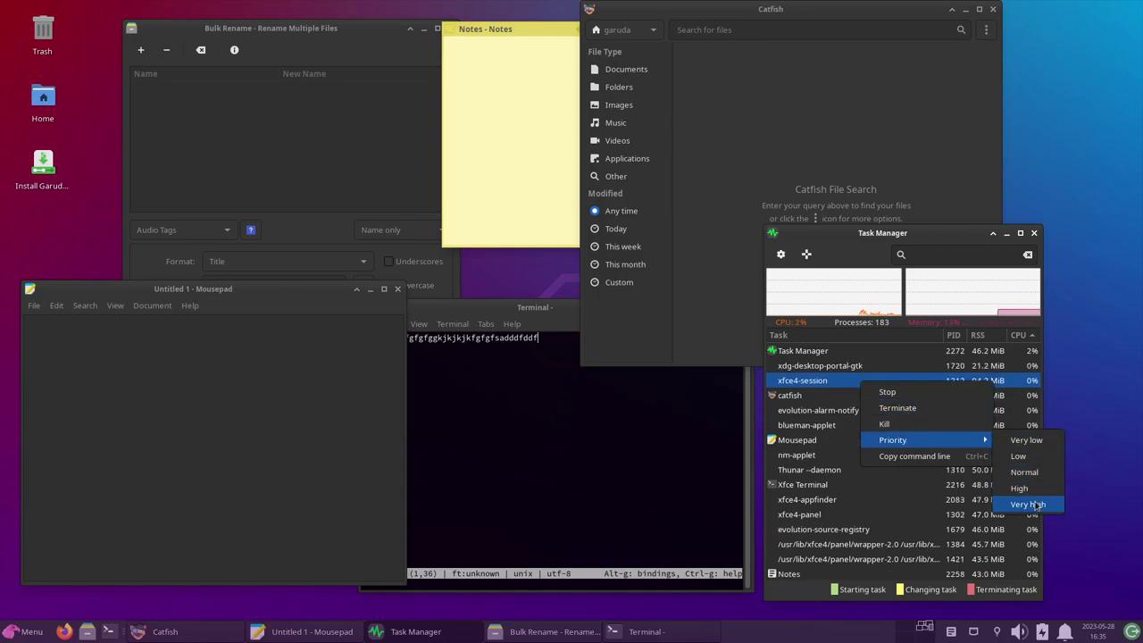
Move the Task Manager window slightly up towards the desktop's edge and bring the Terminal window to the front
click(943, 240)
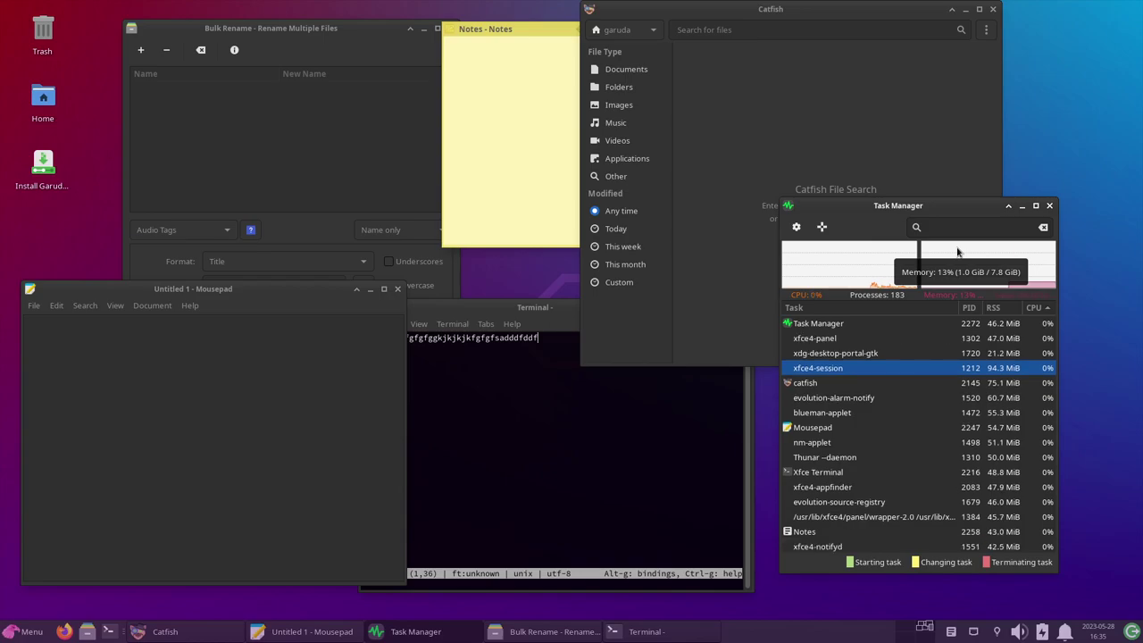
click(660, 405)
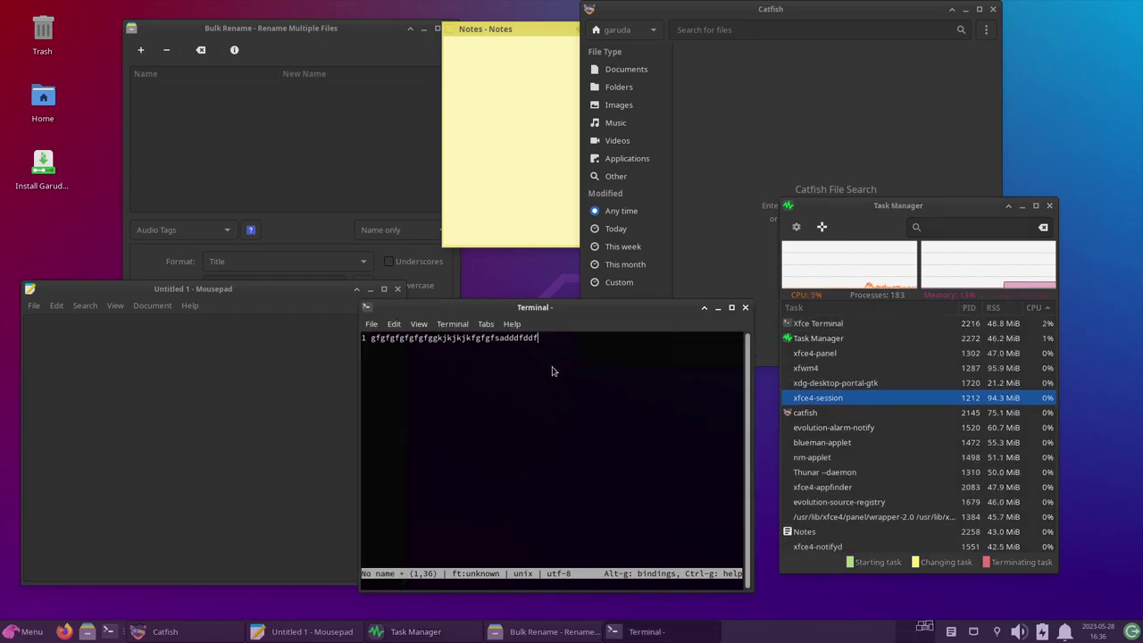
Launch Thunar File Manager from the Accessories category and maximize its window
click(32, 631)
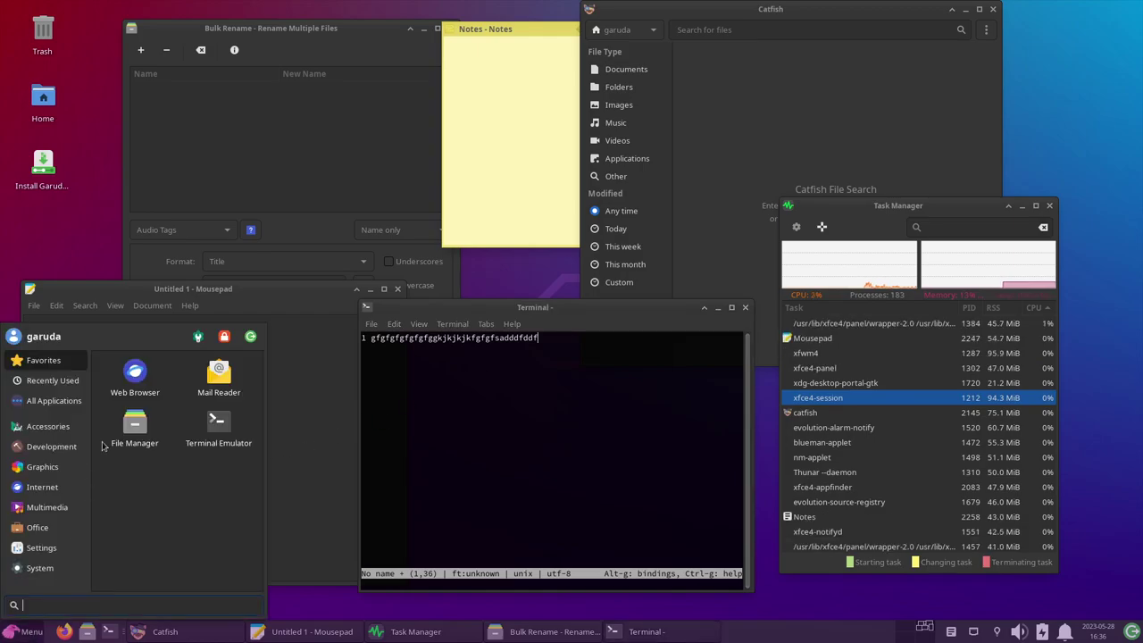
click(47, 426)
scroll(190, 493, down, 3)
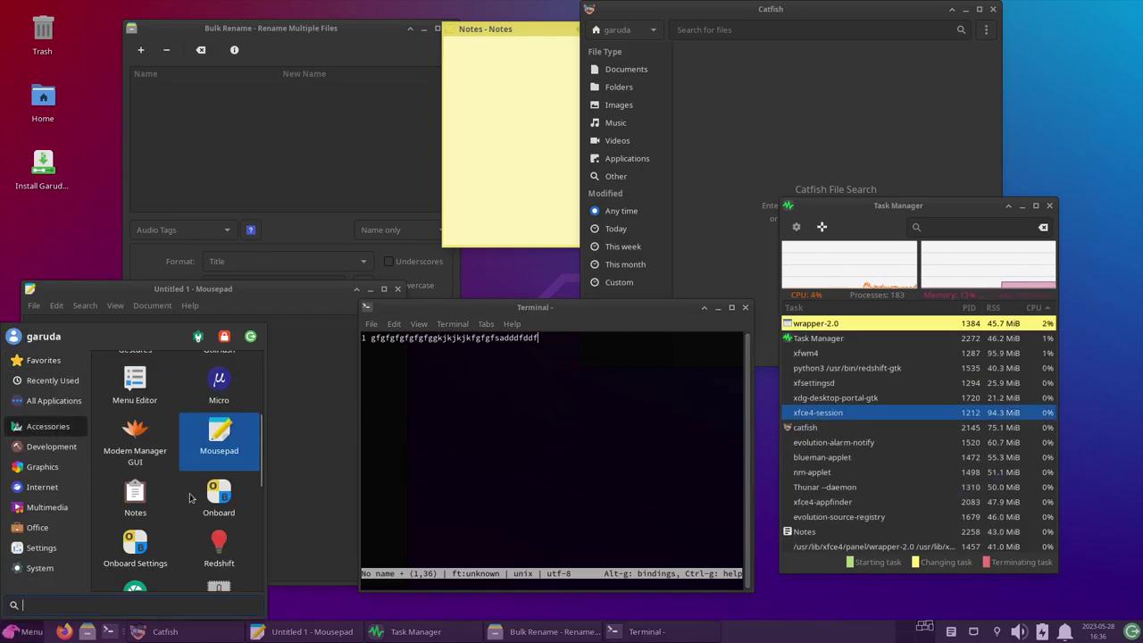
scroll(189, 496, down, 5)
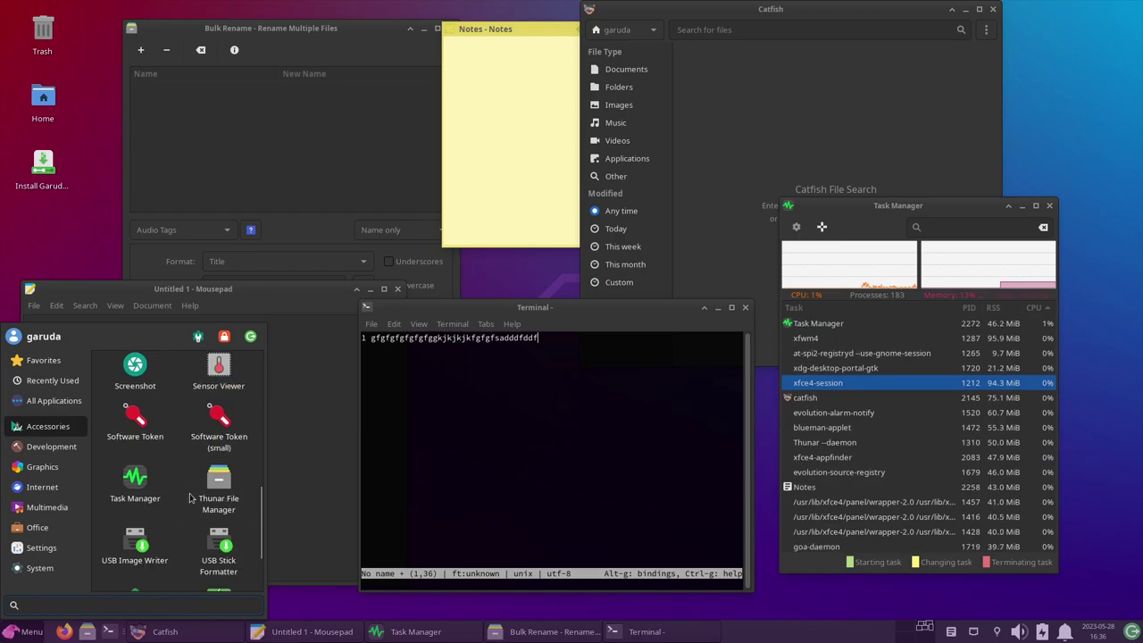
scroll(189, 498, down, 1)
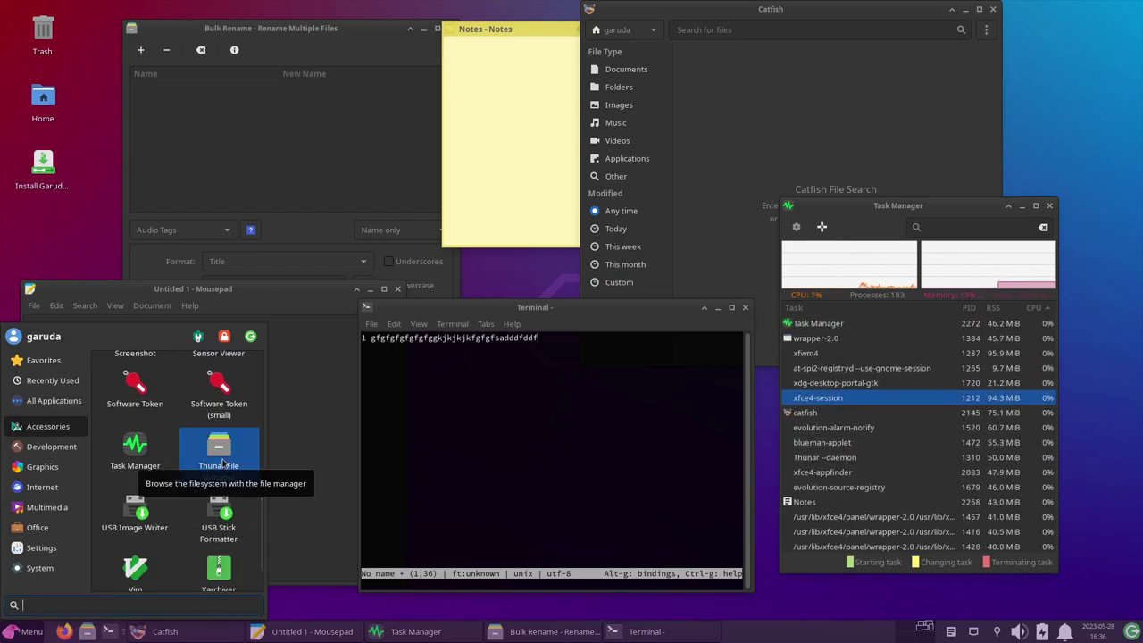
scroll(222, 461, down, 1)
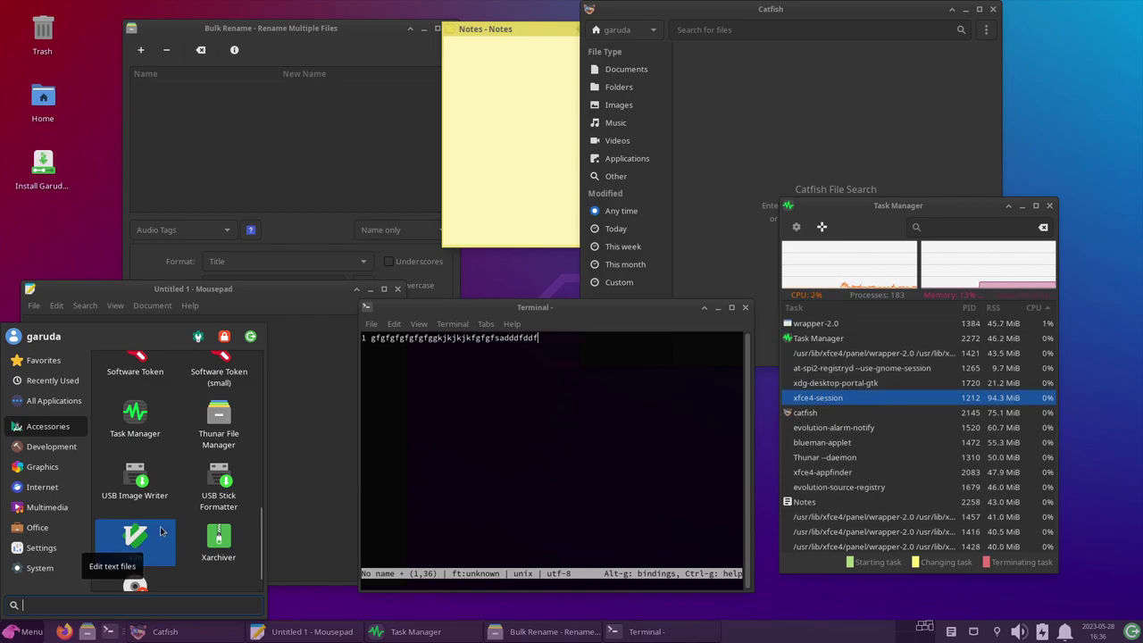
scroll(164, 530, down, 1)
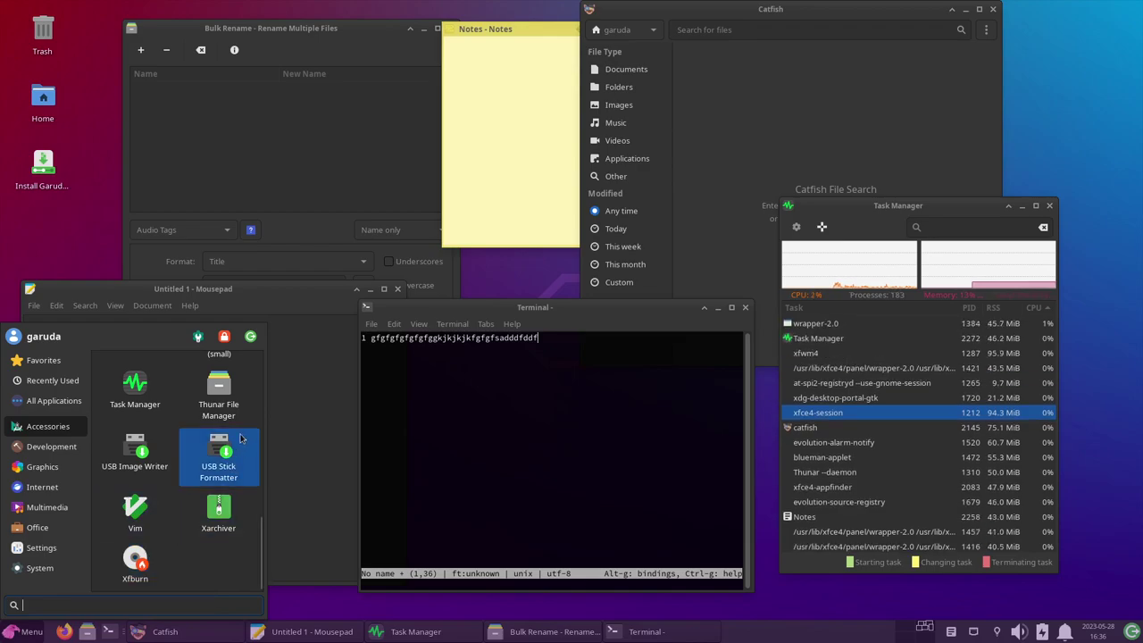
click(230, 406)
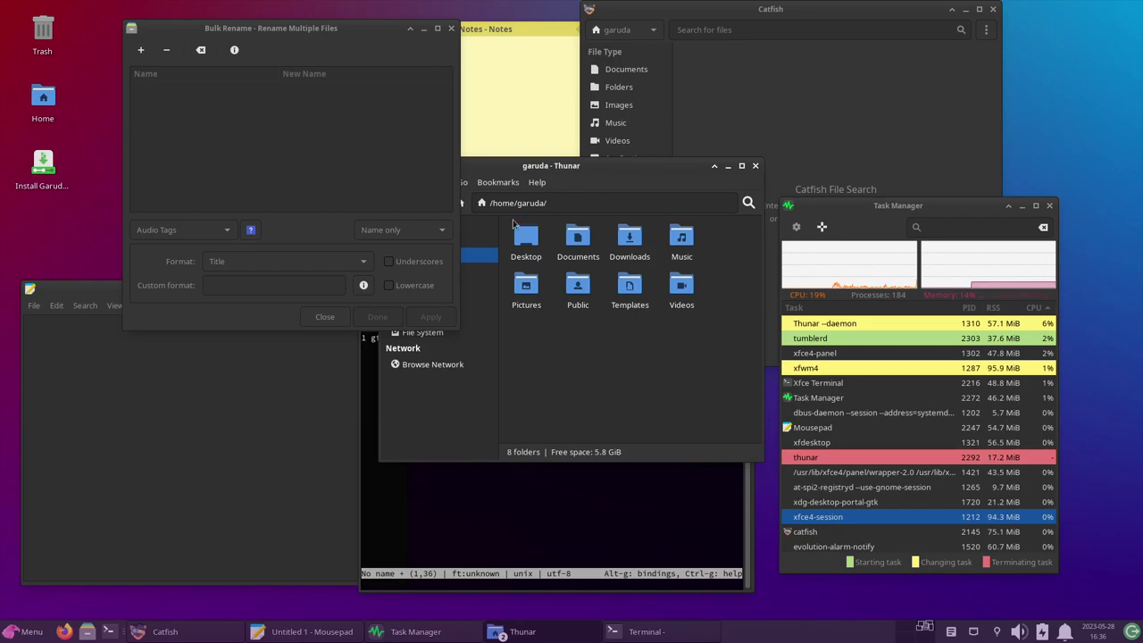
double_click(601, 167)
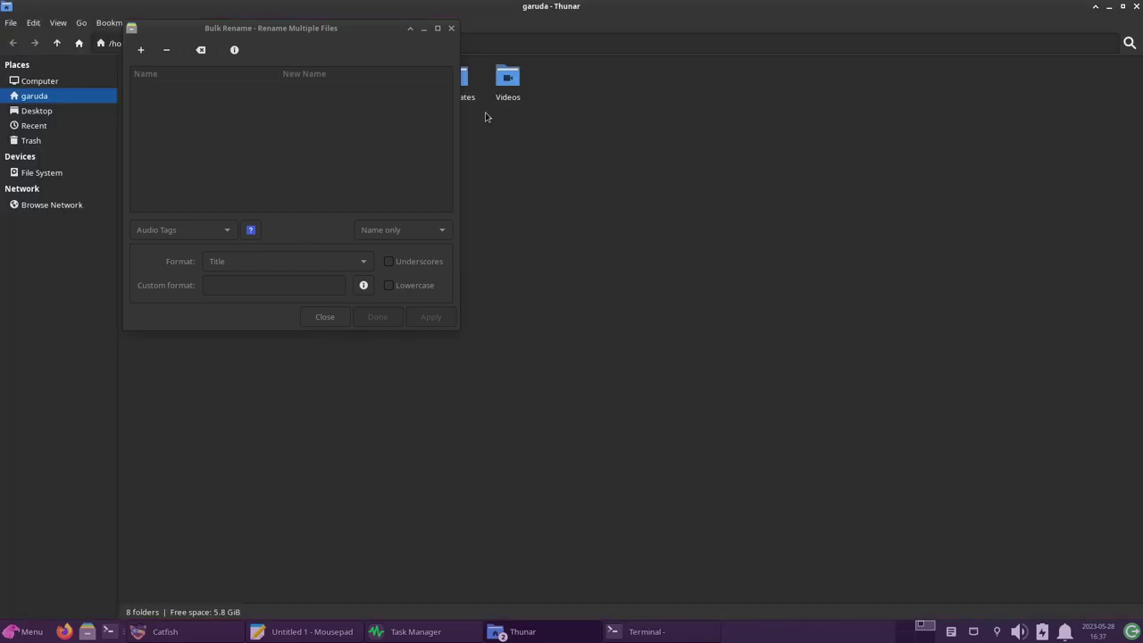
Move the Bulk Rename window clear of the home folder's icons, view its window options, and close it
click(358, 32)
drag(358, 33, 584, 125)
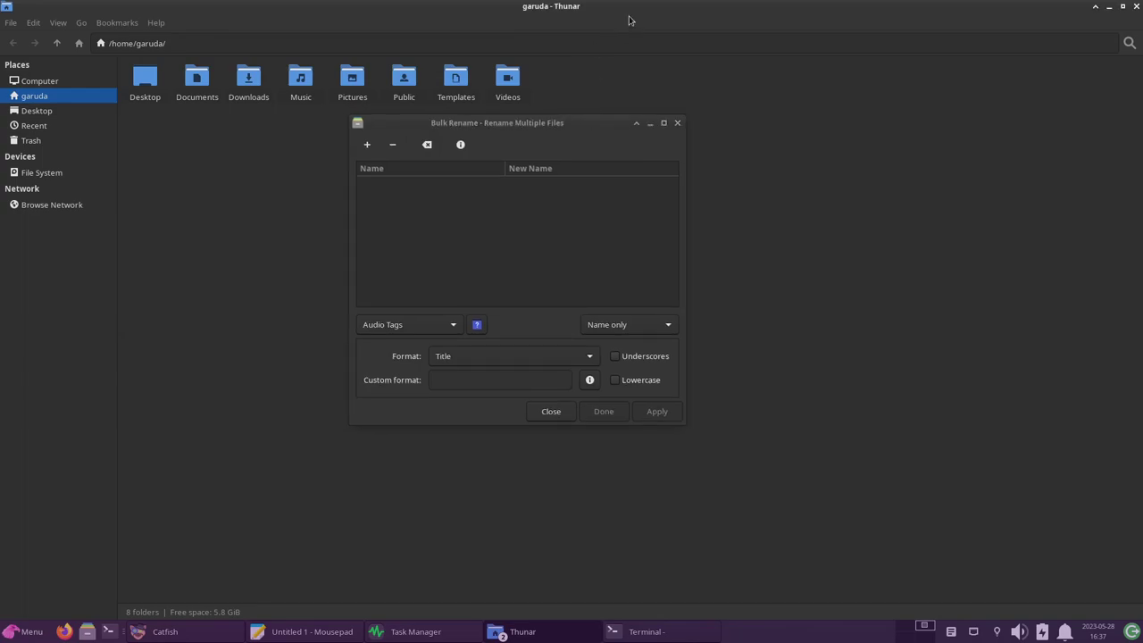
right_click(578, 127)
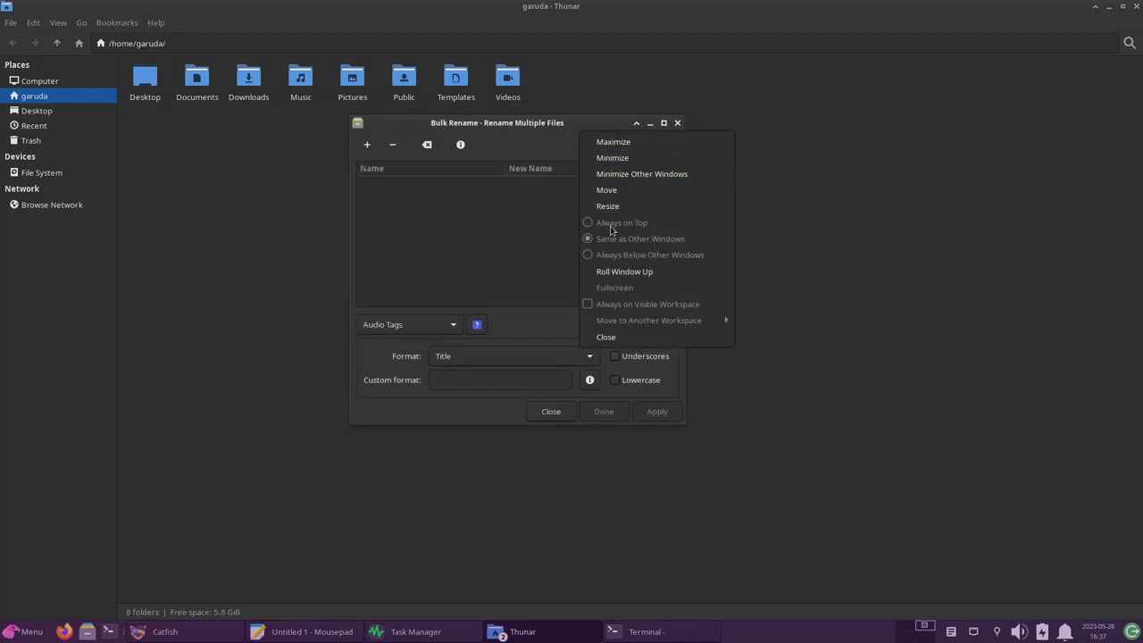
click(547, 137)
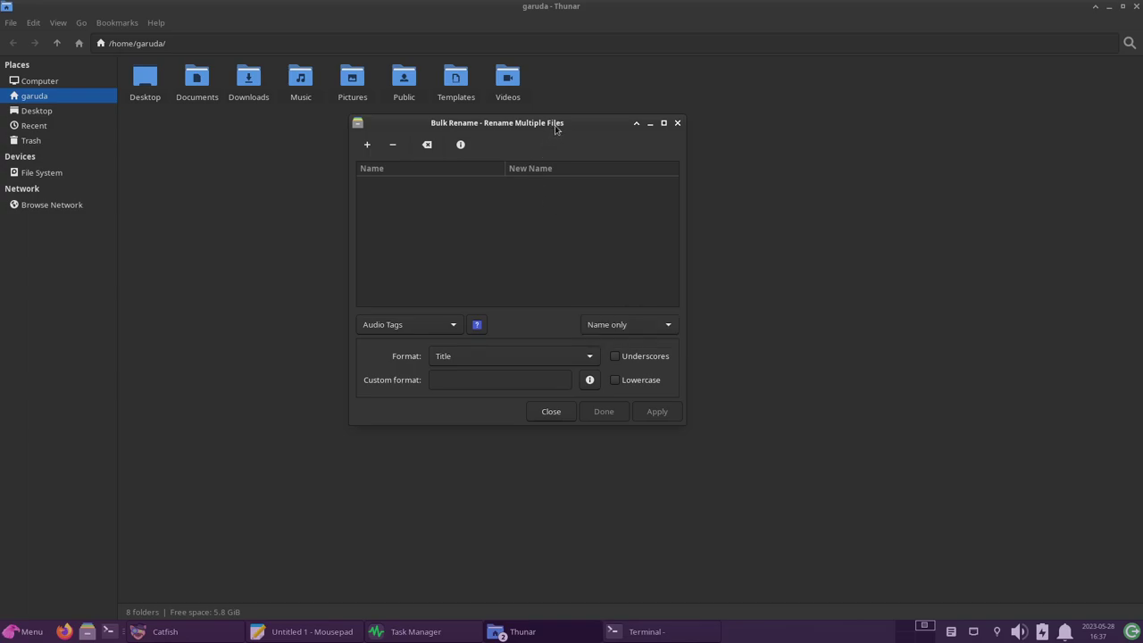
click(677, 123)
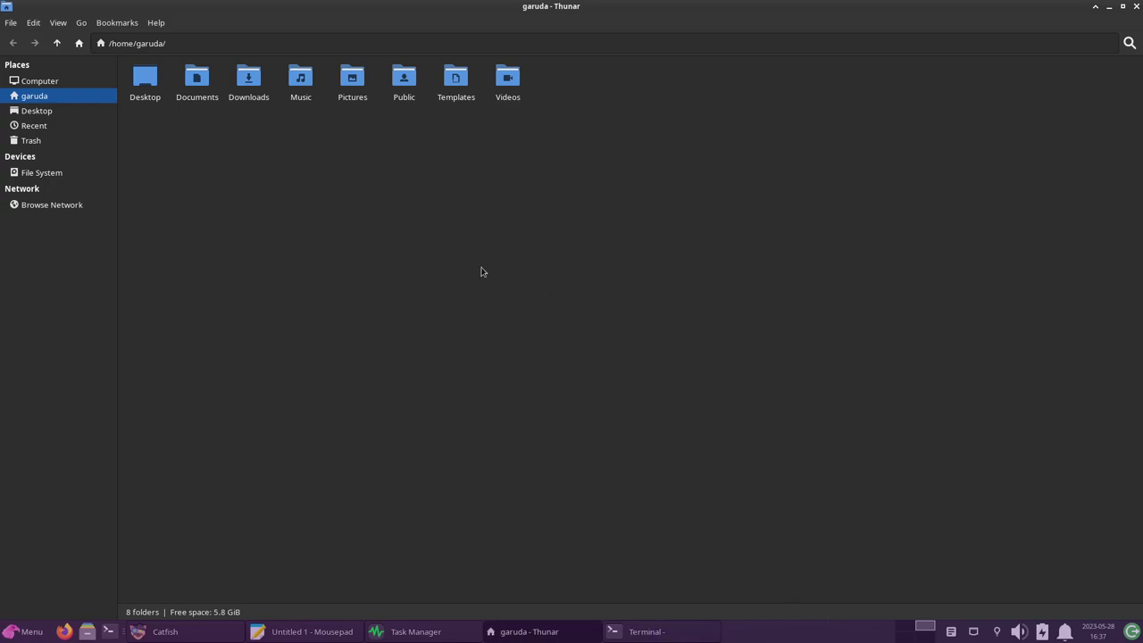
Open a second tab for the home folder and turn on Image Preview in the side pane
key(ctrl+t)
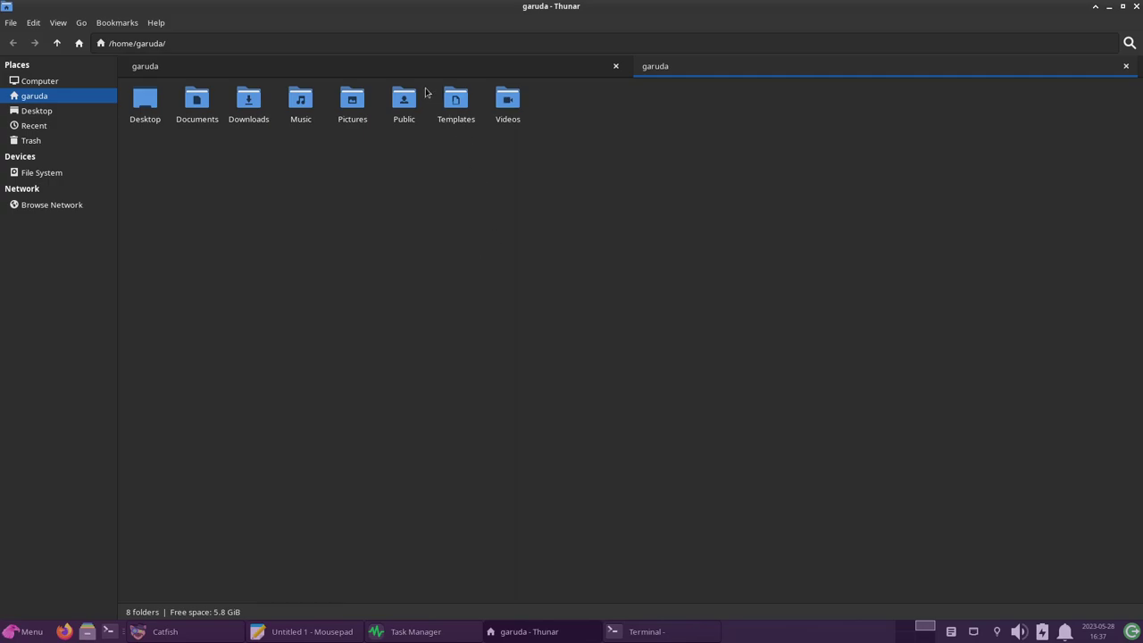
click(120, 23)
click(81, 24)
click(58, 22)
mouse_move(85, 88)
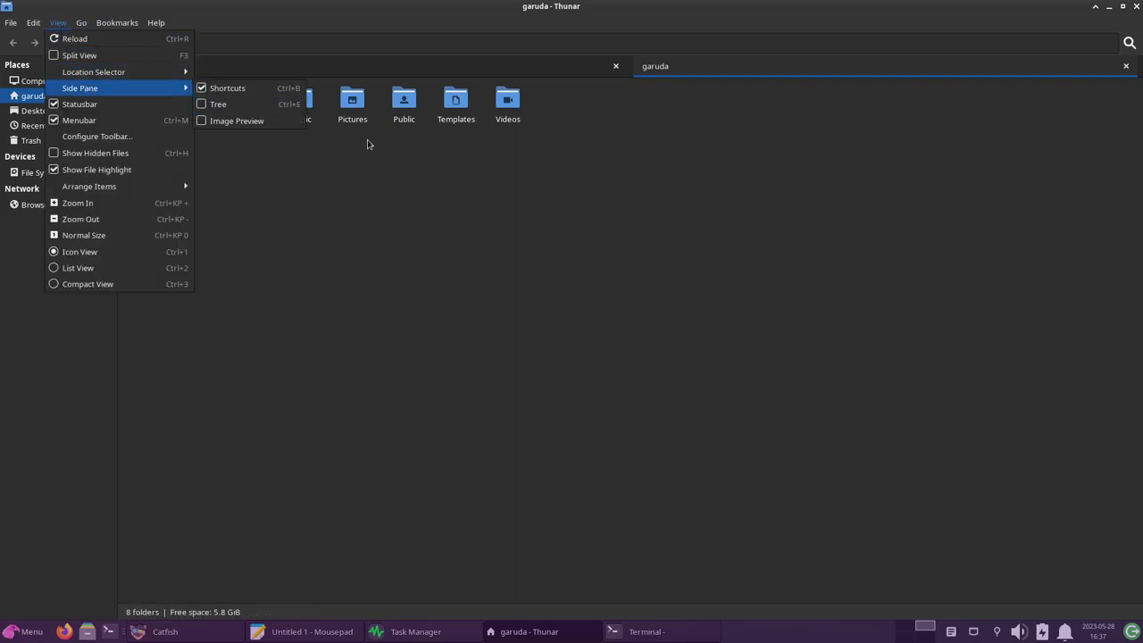
click(251, 120)
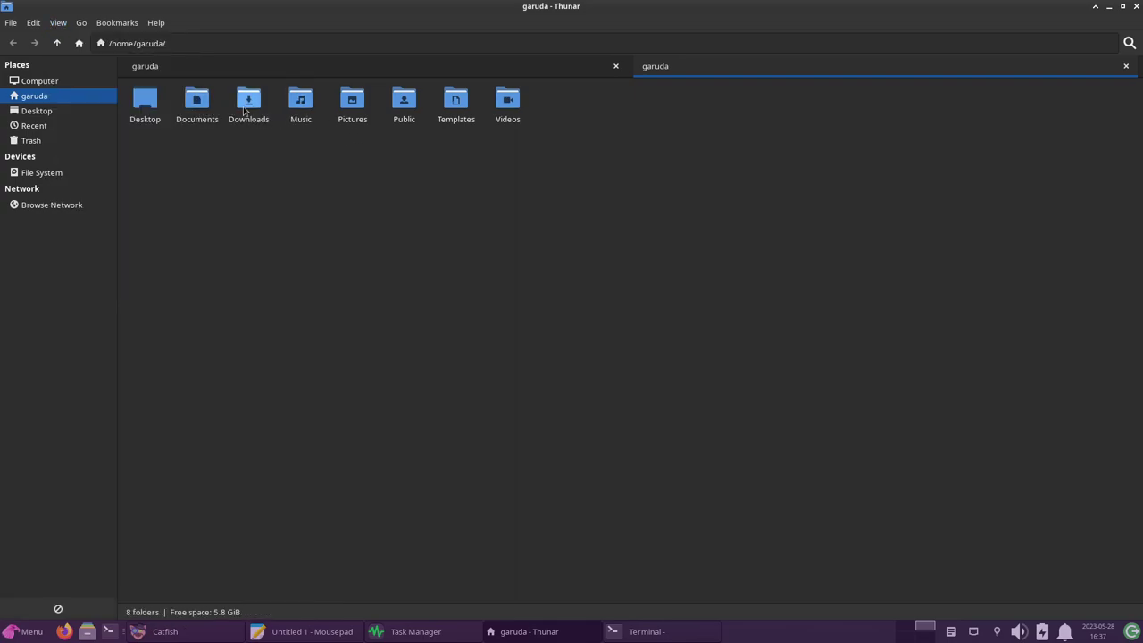
Open the Templates folder in the second tab, and view the actions offered for Templates from the garuda tab
double_click(453, 100)
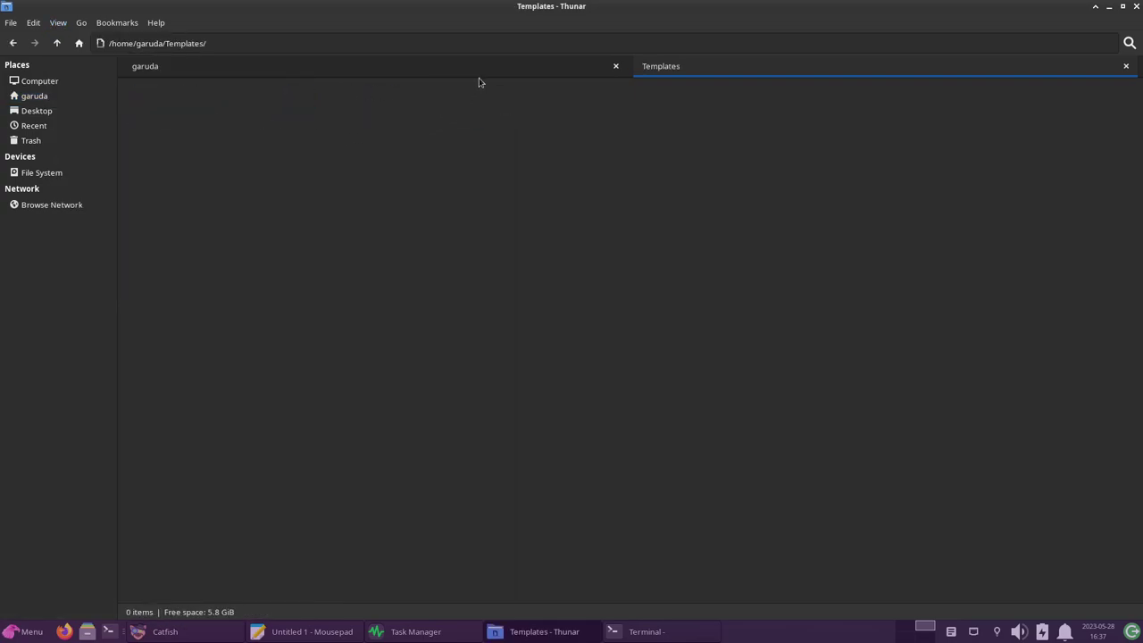
click(478, 83)
click(455, 103)
right_click(457, 109)
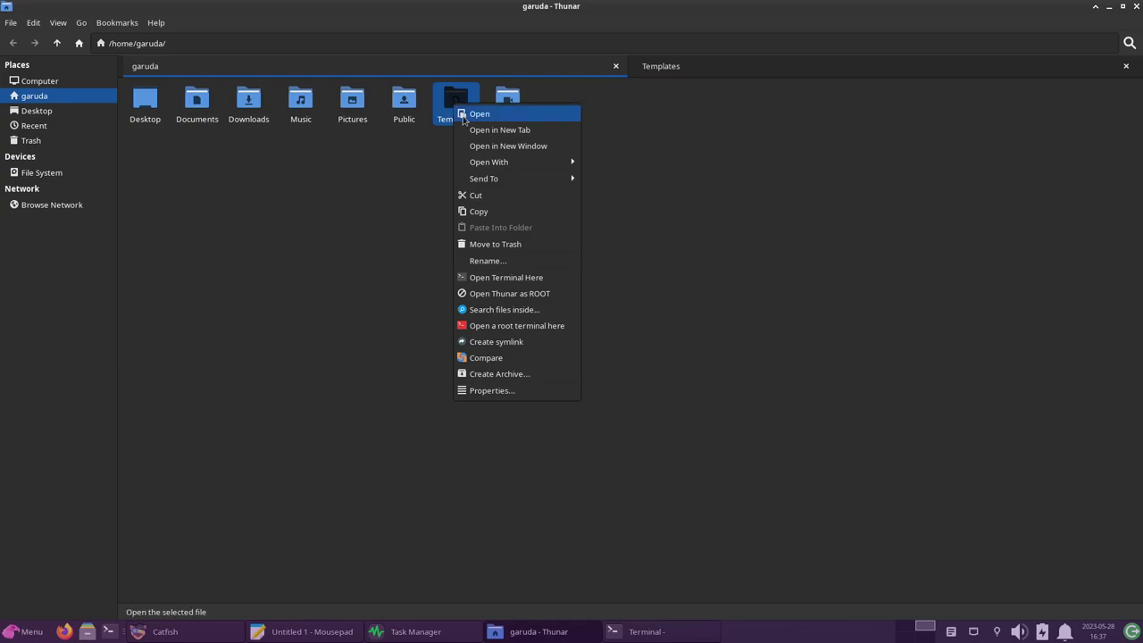
mouse_move(527, 167)
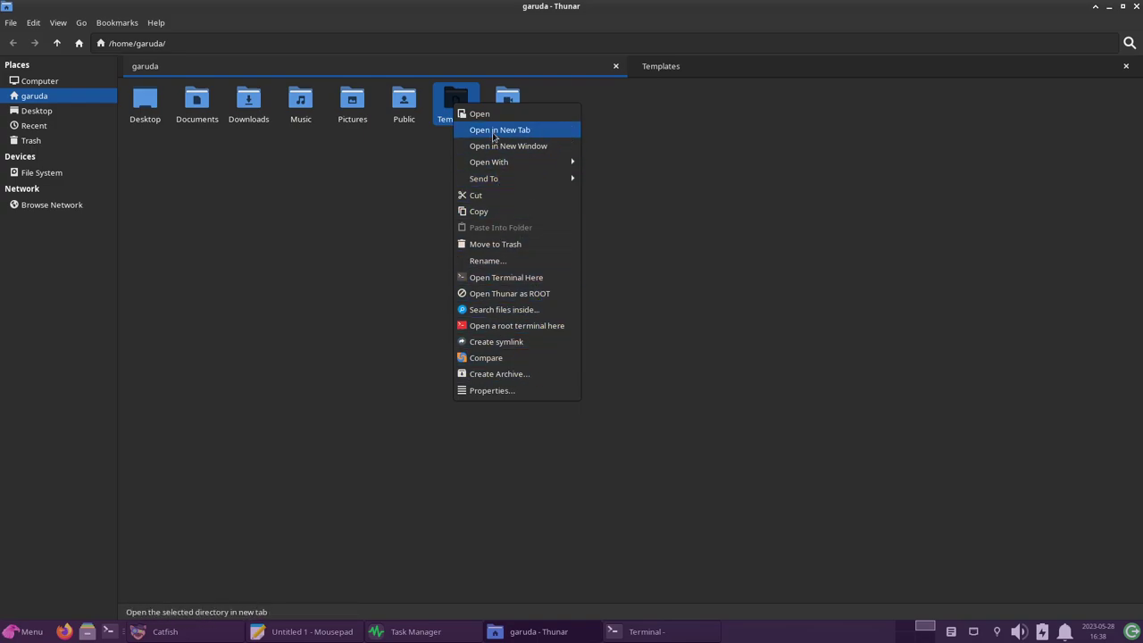
click(690, 178)
click(660, 84)
click(485, 74)
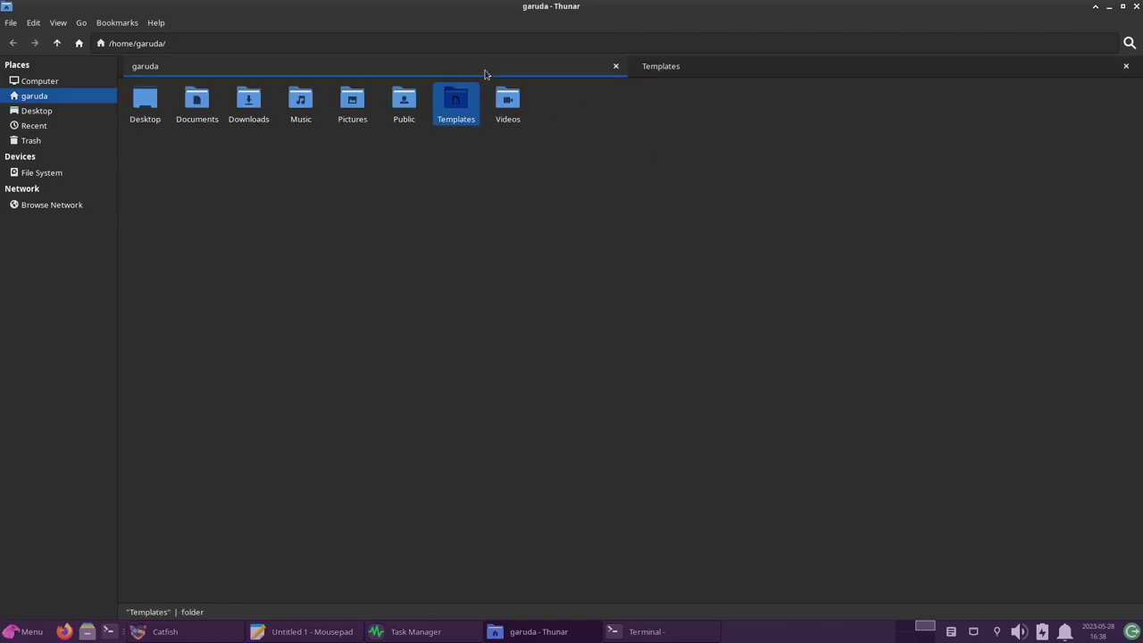
Switch Thunar's side pane from Shortcuts to Tree
click(117, 22)
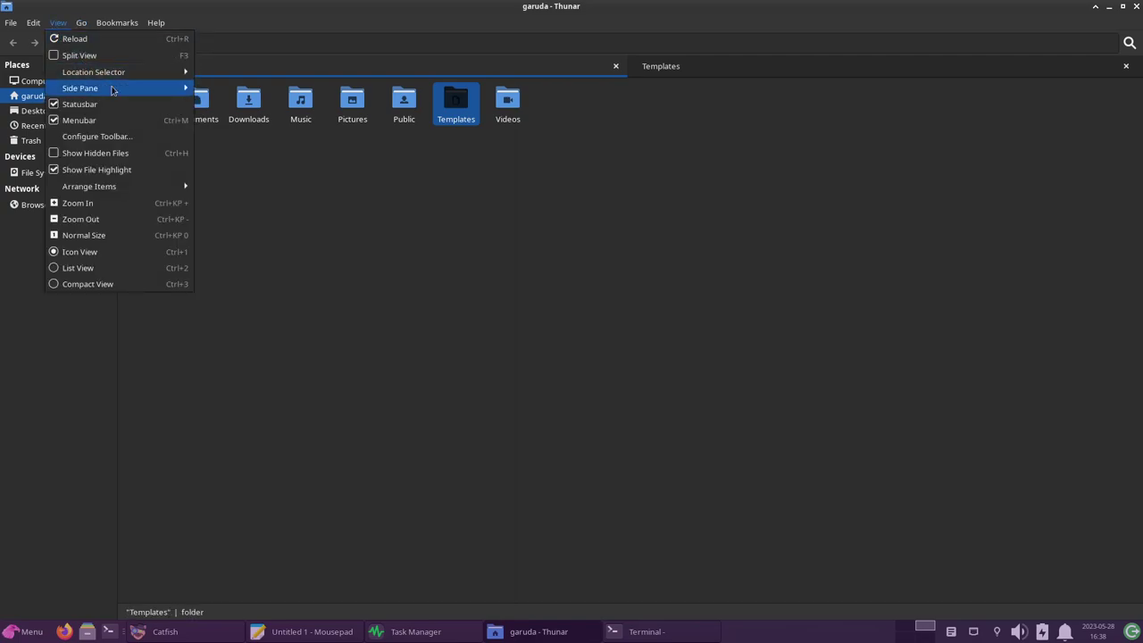
mouse_move(113, 90)
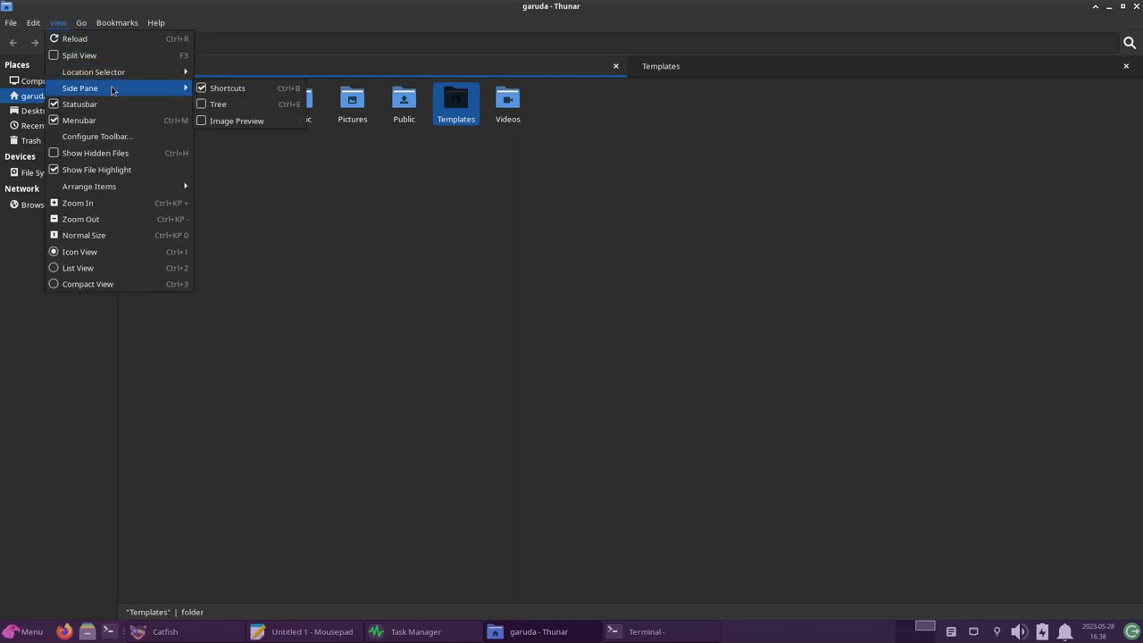
click(202, 92)
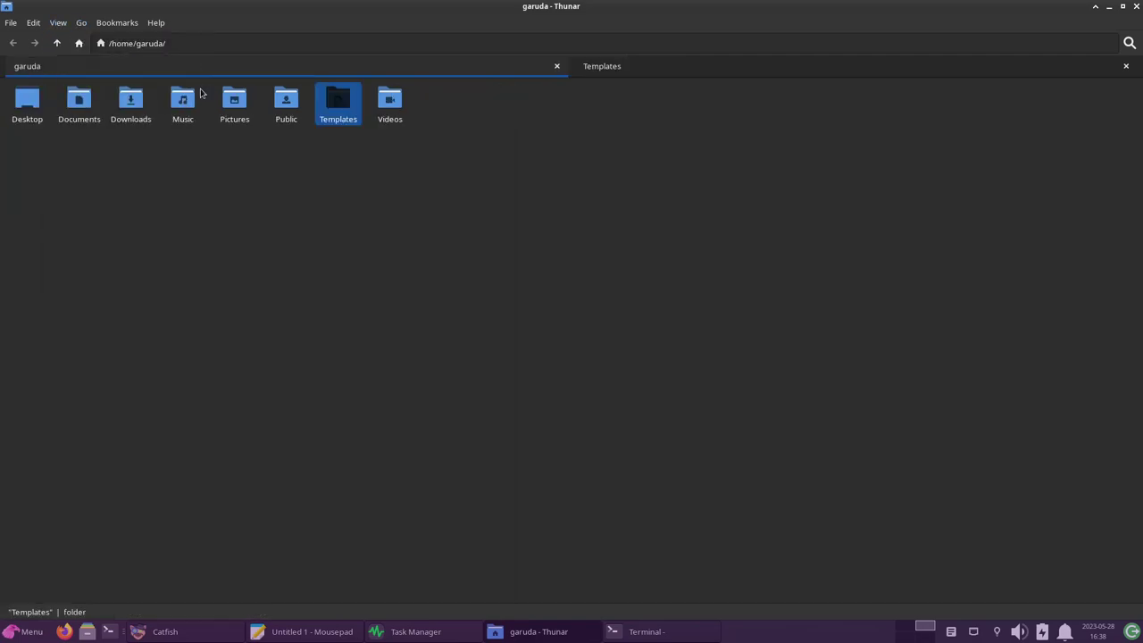
click(59, 23)
mouse_move(113, 99)
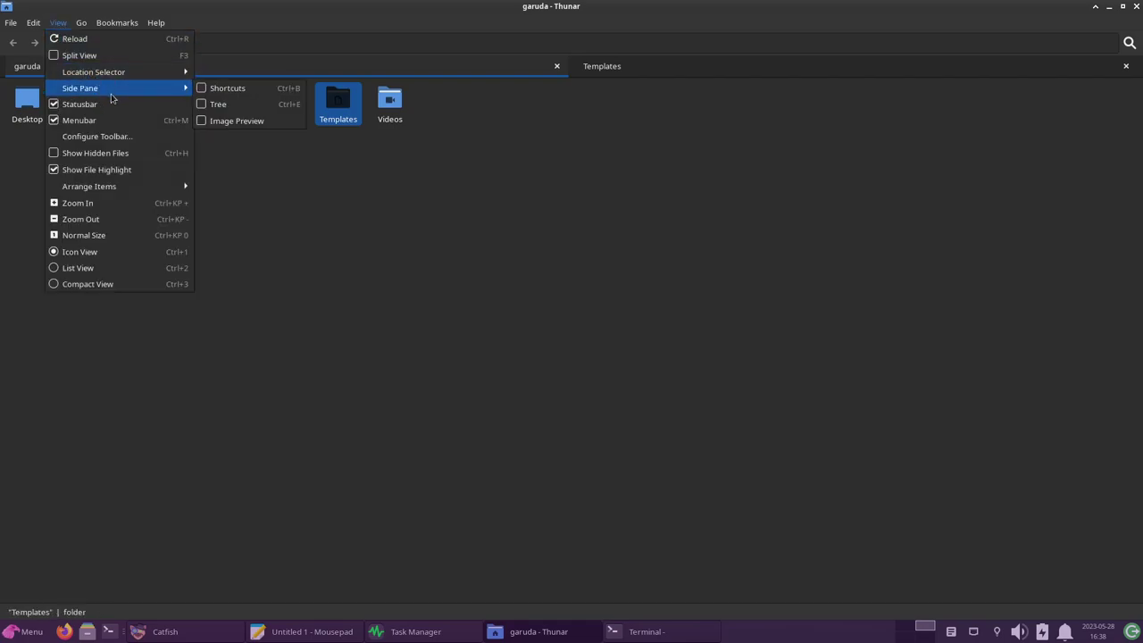
click(222, 105)
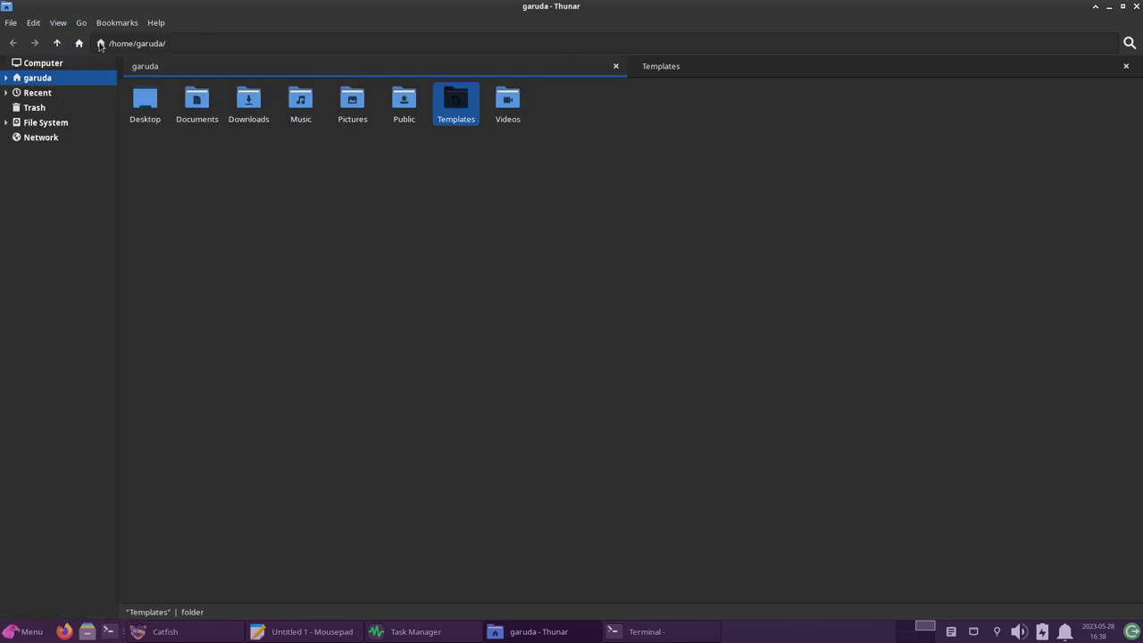
Turn on Split View for the home folder, and view the actions offered for Templates in the original pane
click(59, 24)
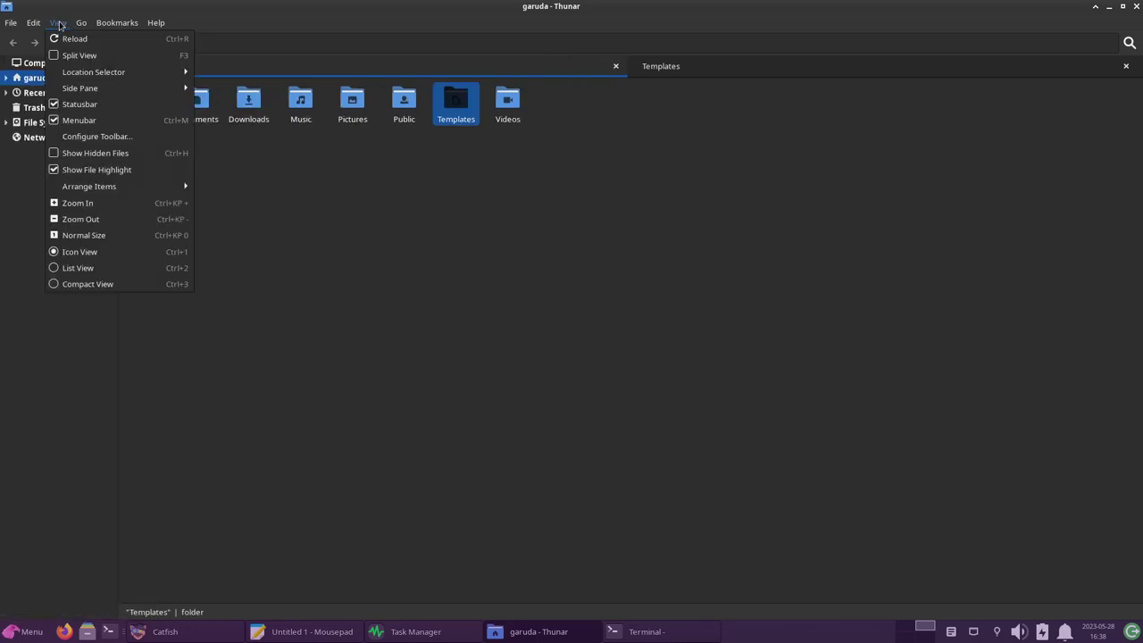
click(101, 56)
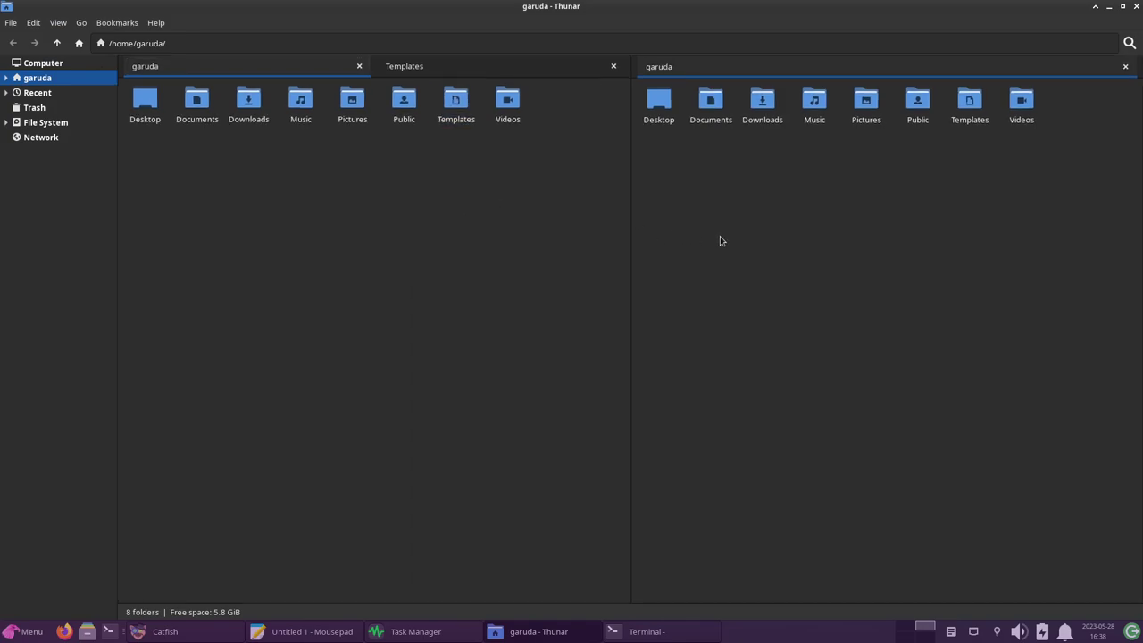
click(536, 221)
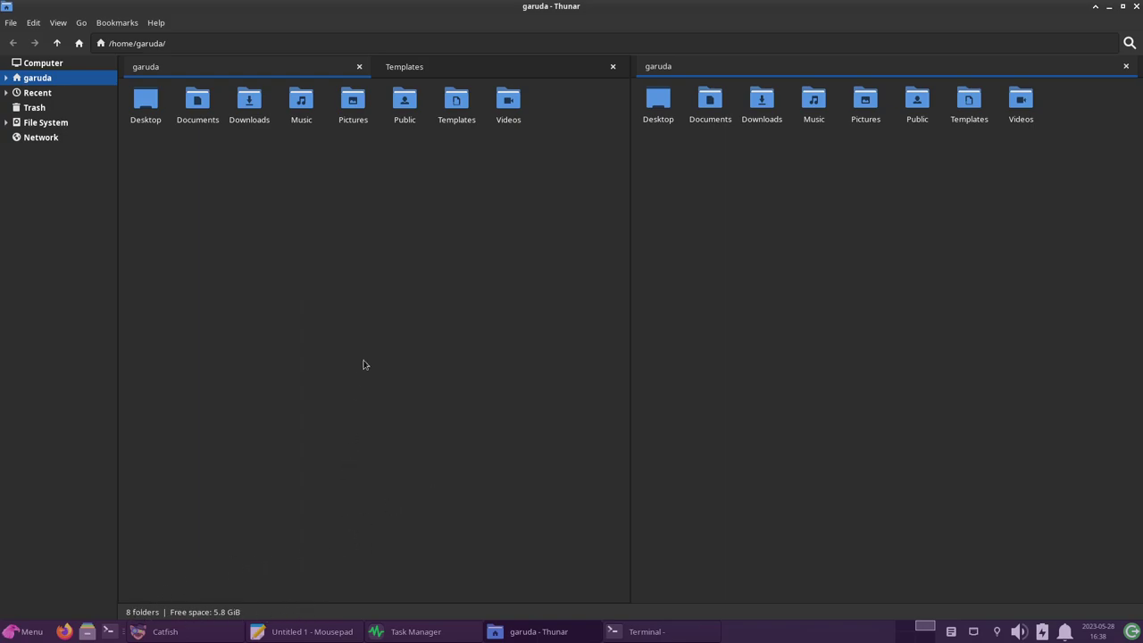
right_click(455, 108)
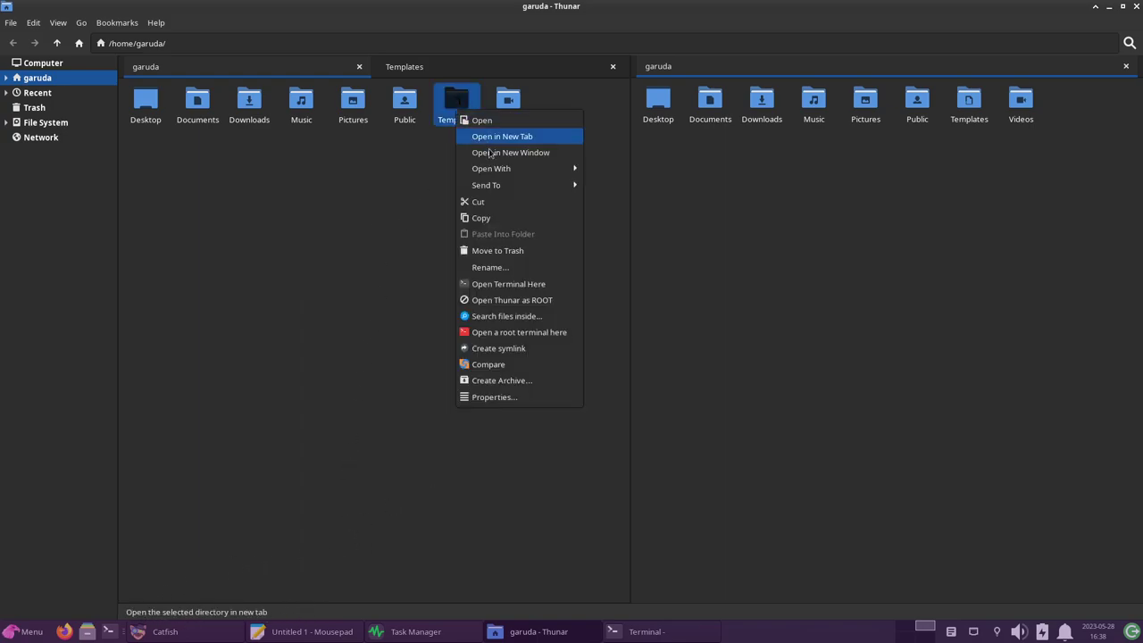
click(354, 325)
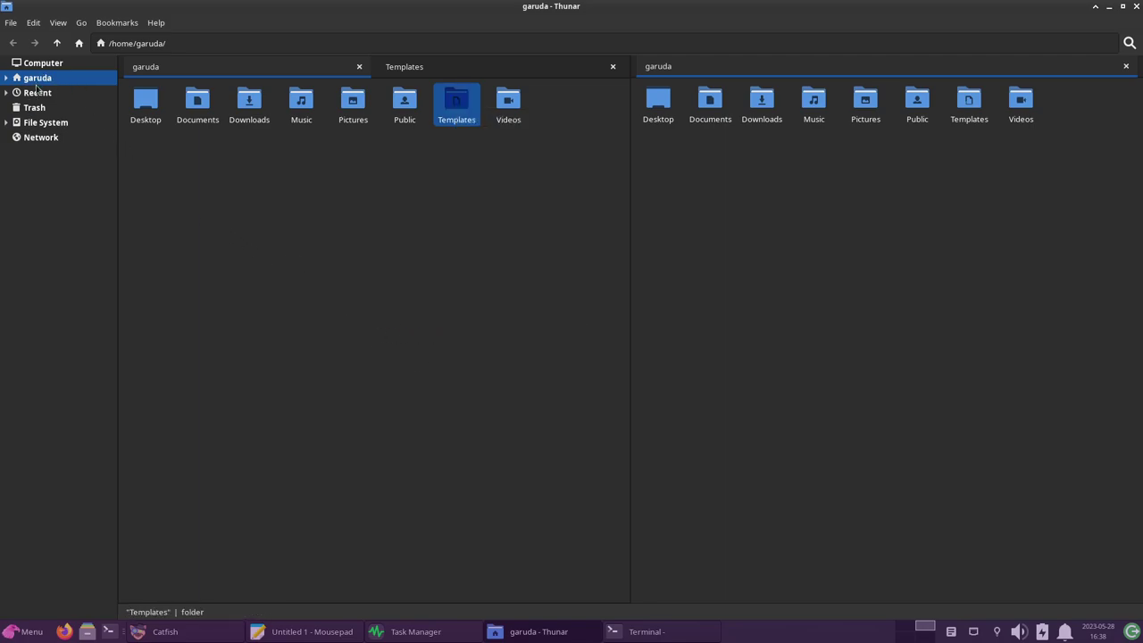
Expand the garuda folder in the side tree to view its subfolders, collapse it again, and deselect Templates
click(6, 78)
click(6, 78)
click(6, 79)
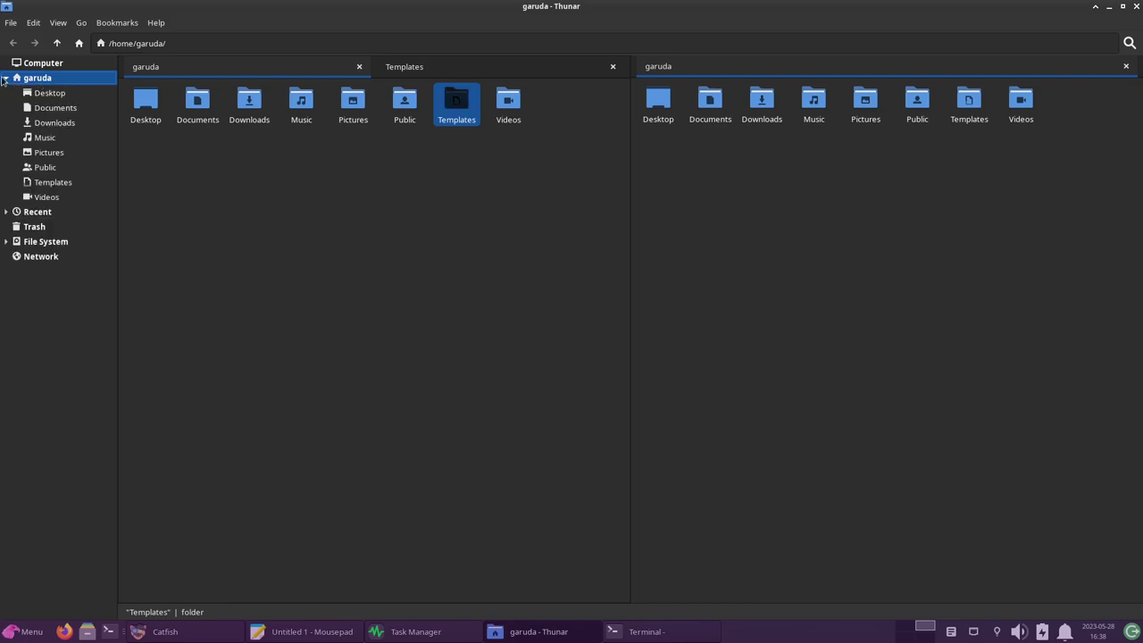
click(5, 78)
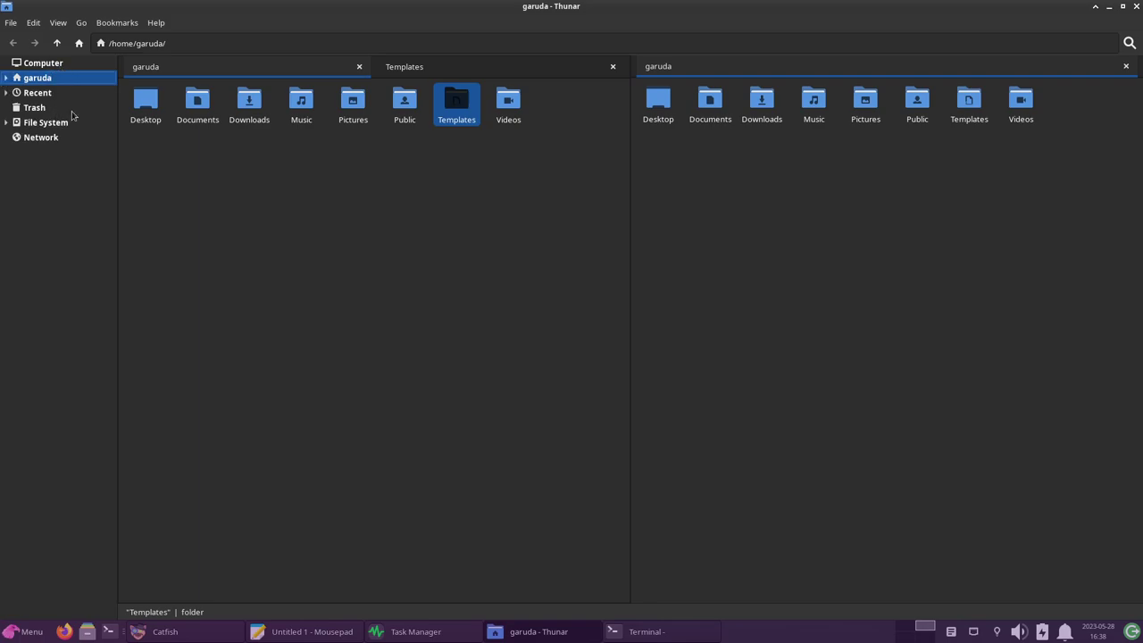
click(190, 169)
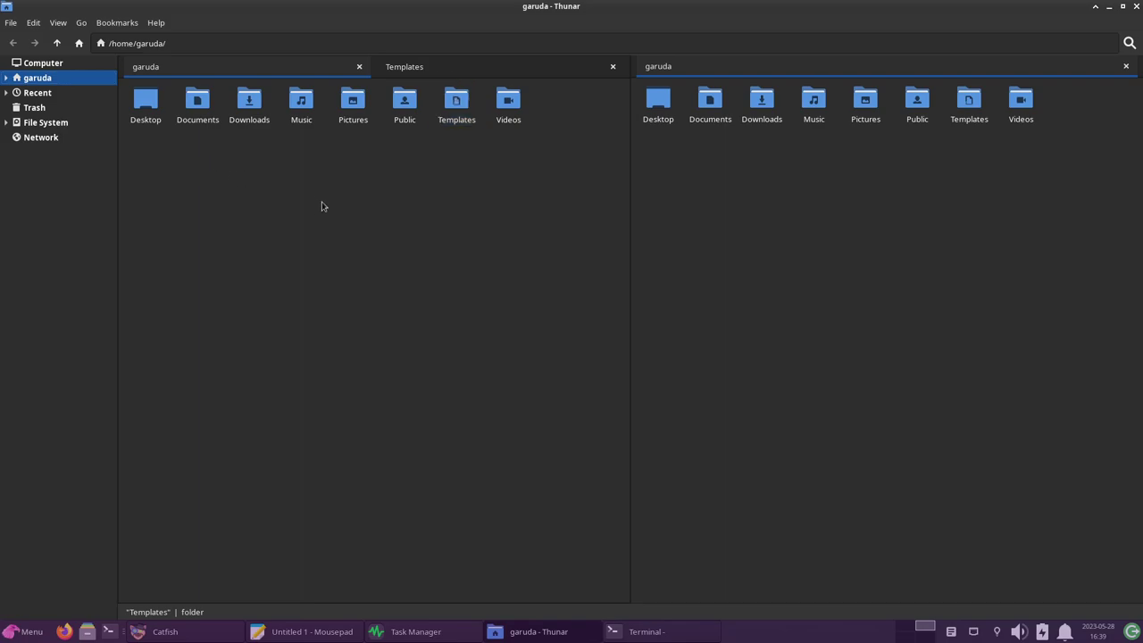
Look through the installed Development and Graphics applications, and launch Pinta
click(18, 630)
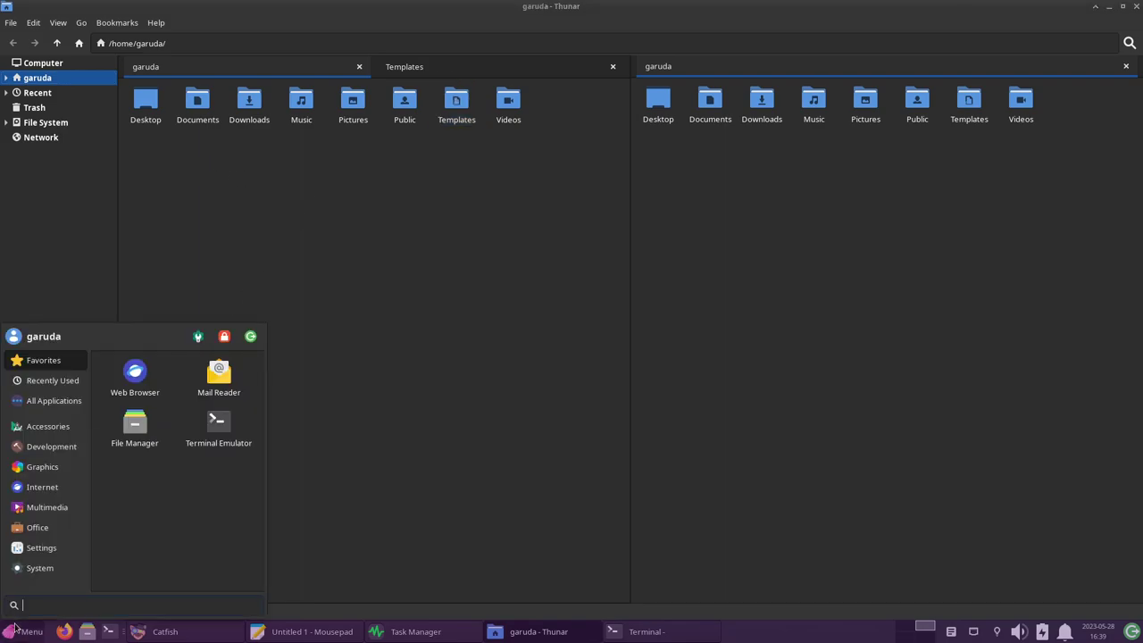
click(62, 449)
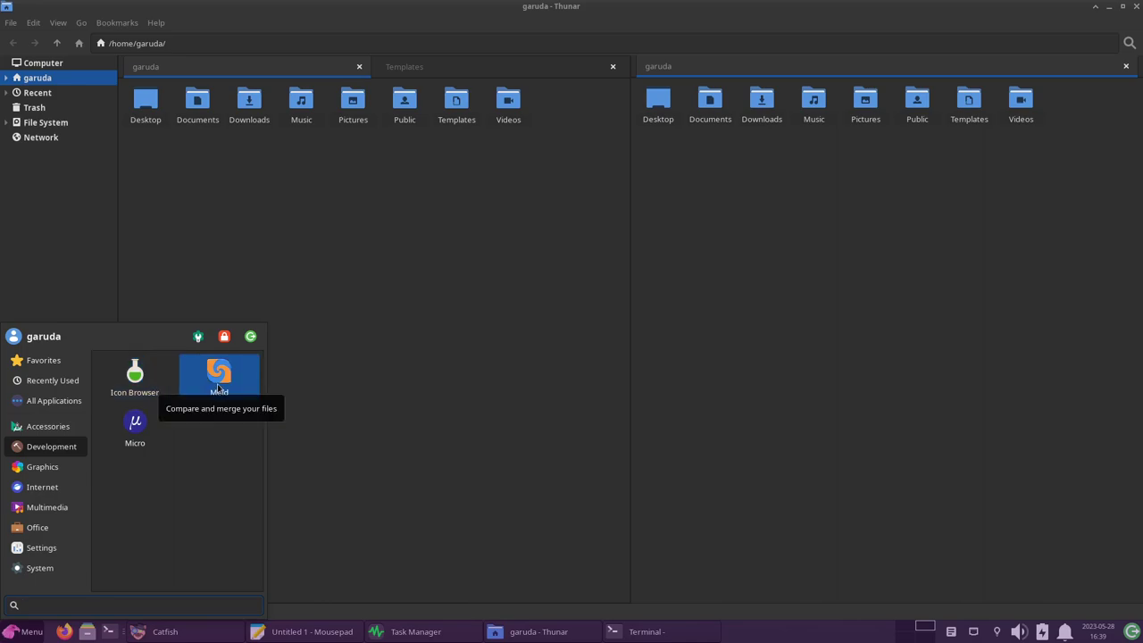
click(59, 466)
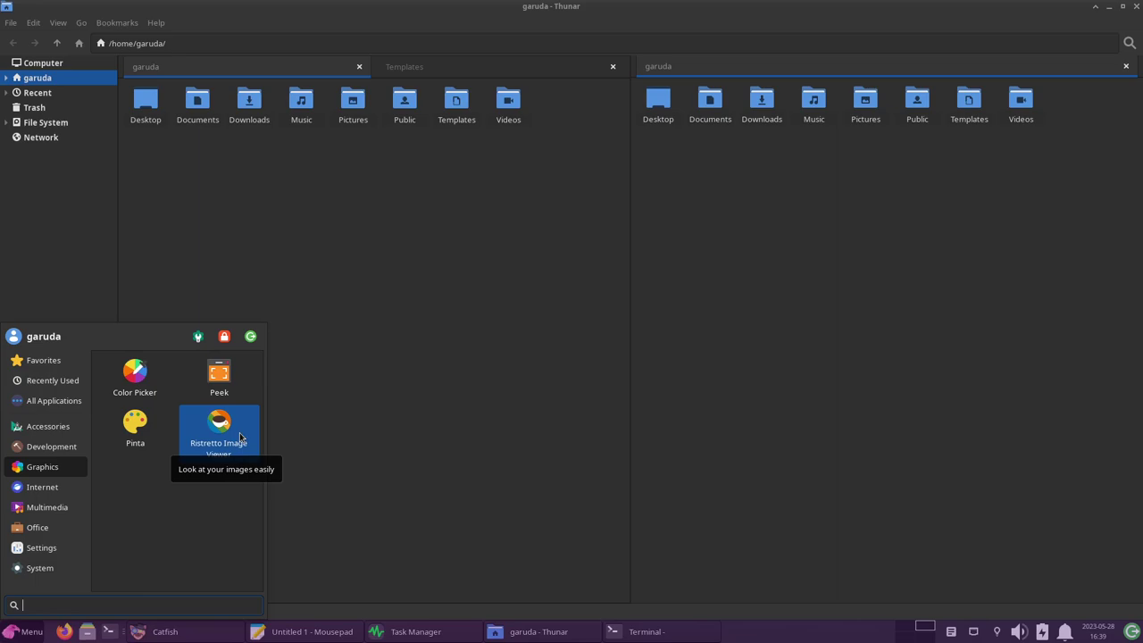
click(135, 426)
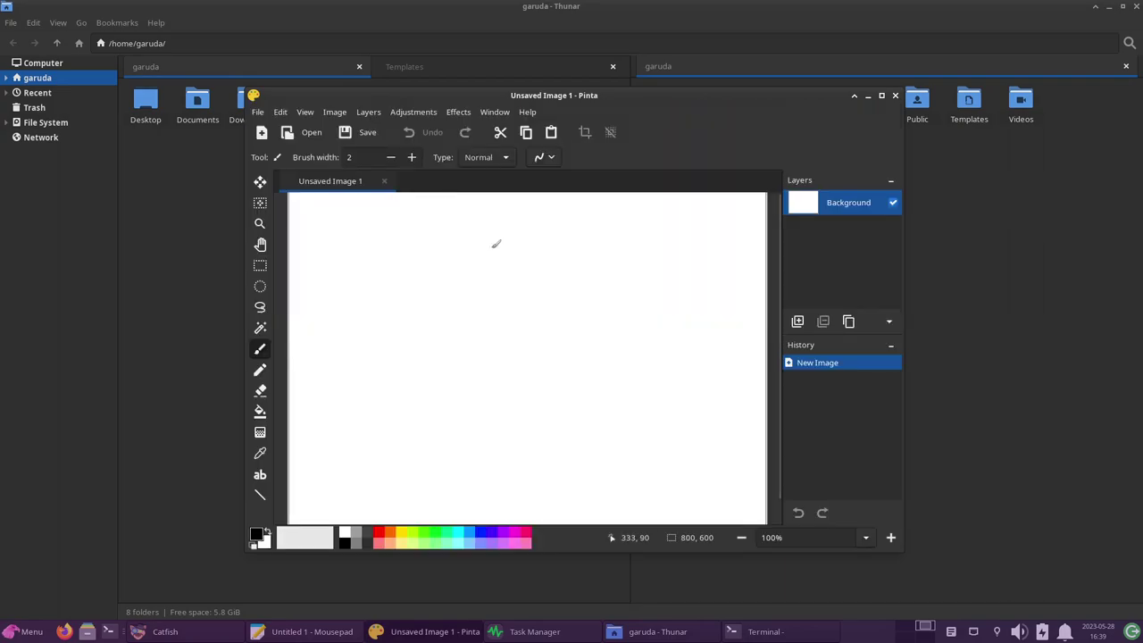
Dab a dot on the blank canvas with the Paintbrush, view Pinta's About information, and close it
click(496, 248)
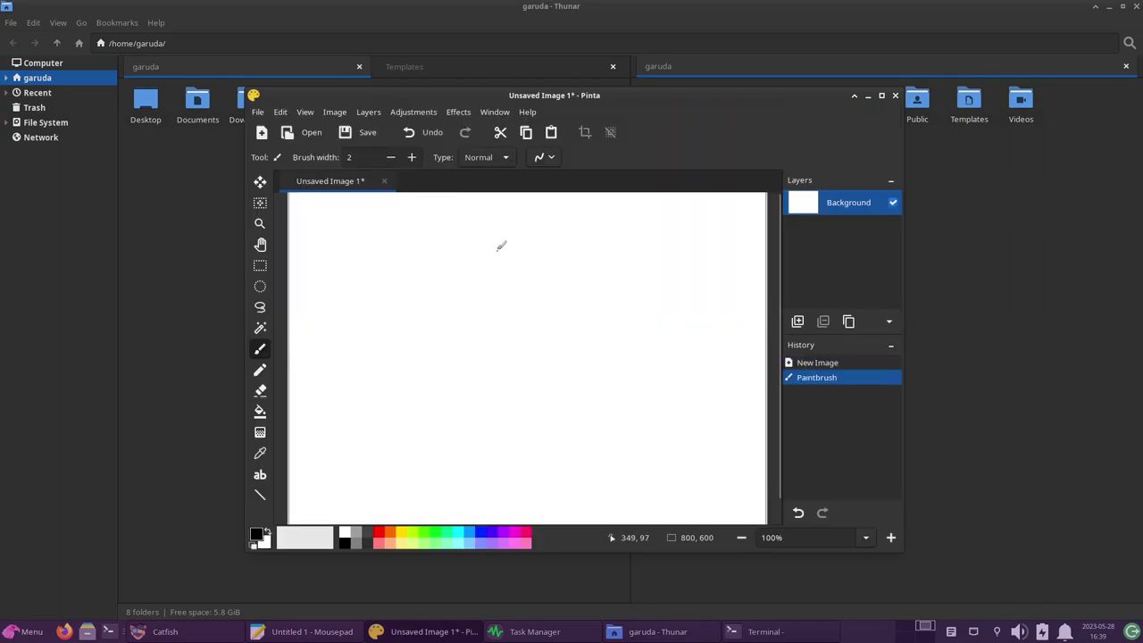
click(529, 114)
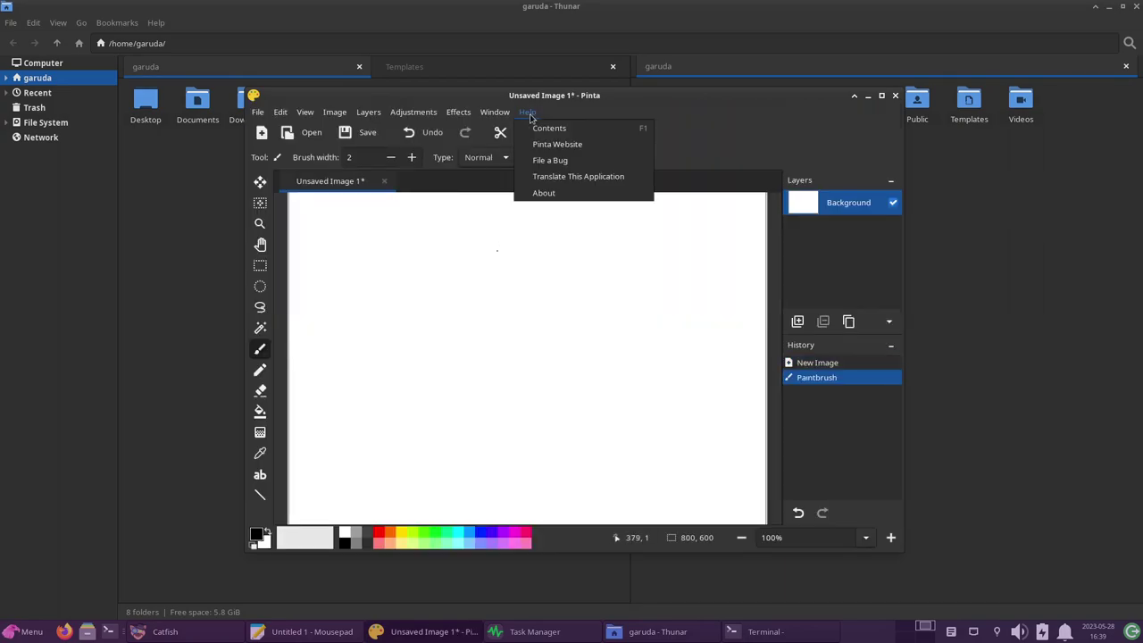
click(560, 196)
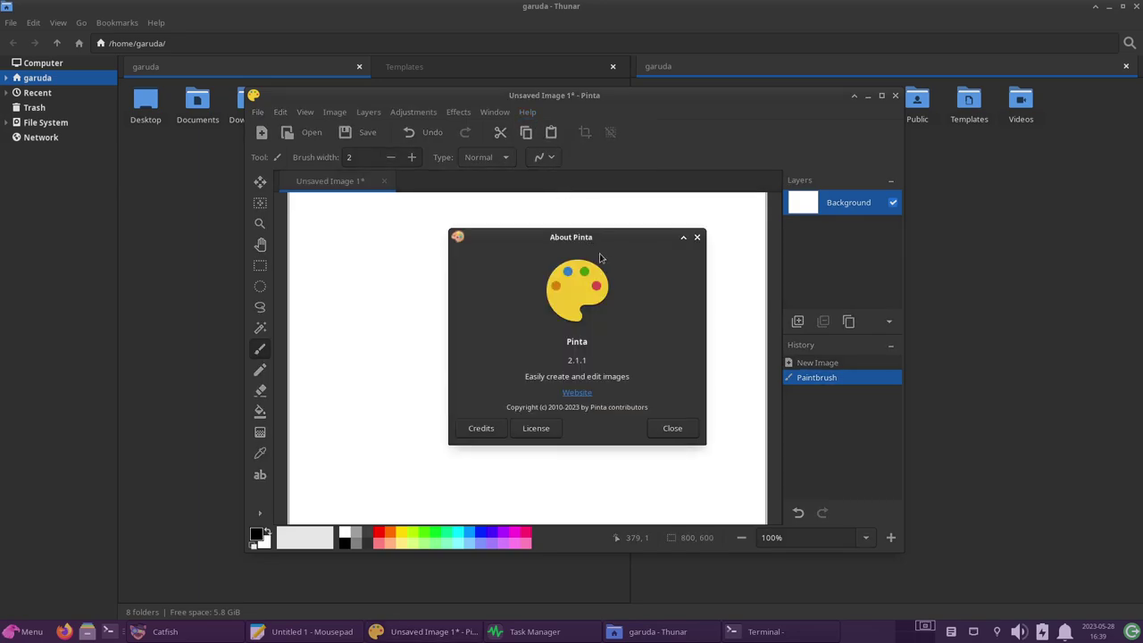
click(697, 236)
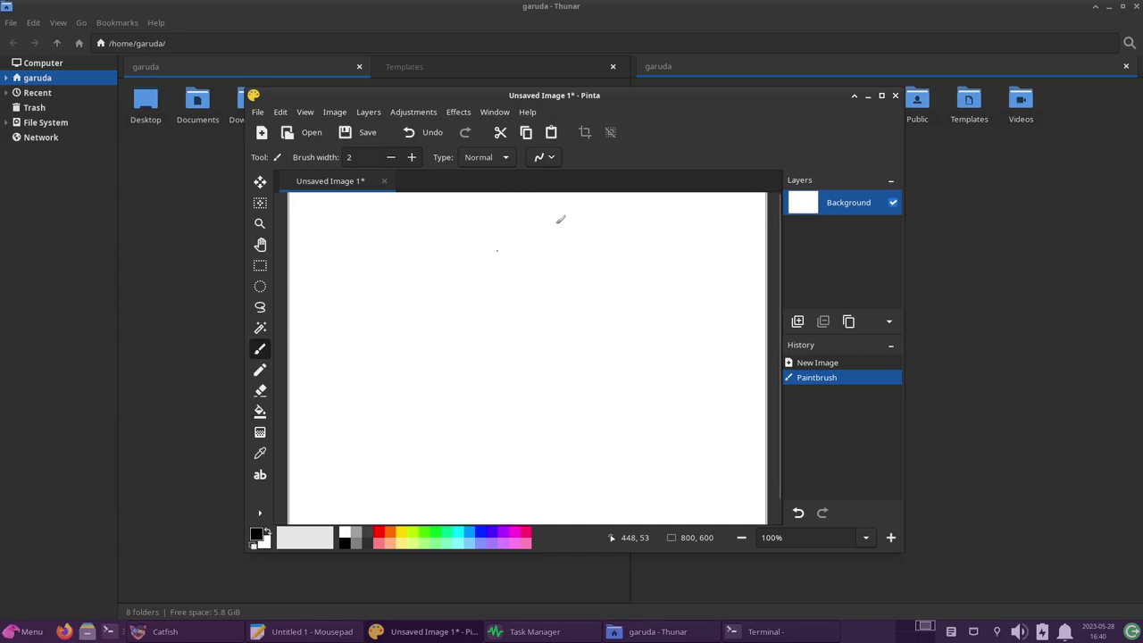
Paint two C-shaped curves, an S-shaped curve and a dot freehand on the canvas with the black 2-pixel Paintbrush
drag(557, 264, 528, 301)
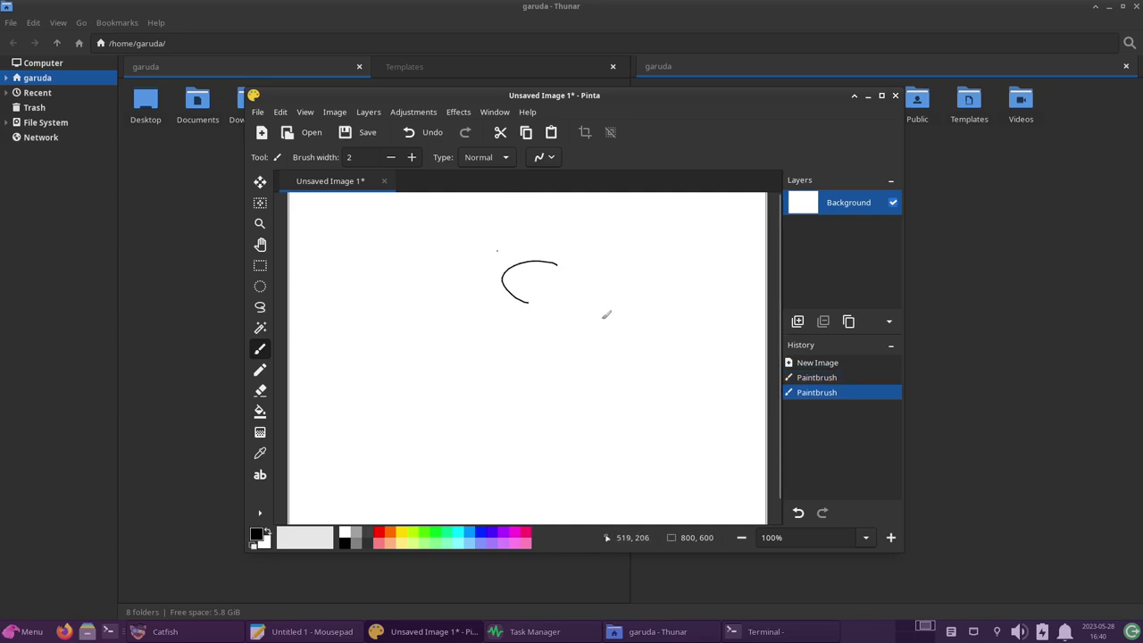
mouse_move(441, 254)
mouse_down()
mouse_move(409, 261)
mouse_move(538, 417)
mouse_up()
mouse_move(622, 304)
mouse_down()
mouse_move(633, 357)
mouse_move(600, 381)
mouse_up()
click(548, 357)
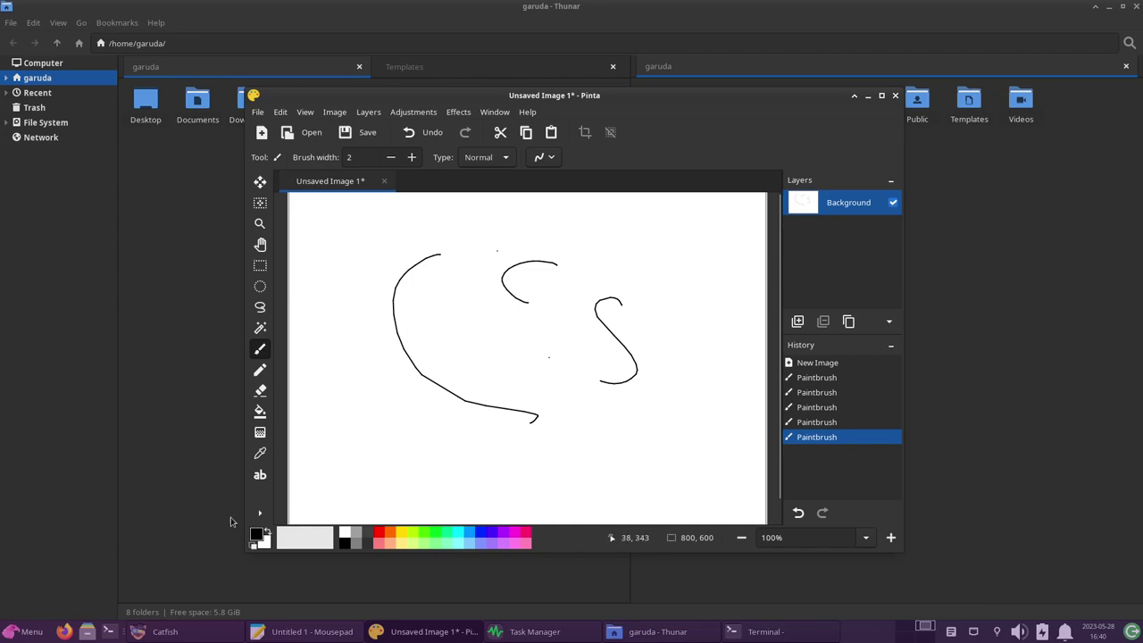
Look through the installed applications in the Graphics, Internet, Multimedia and Office categories
click(24, 632)
click(59, 470)
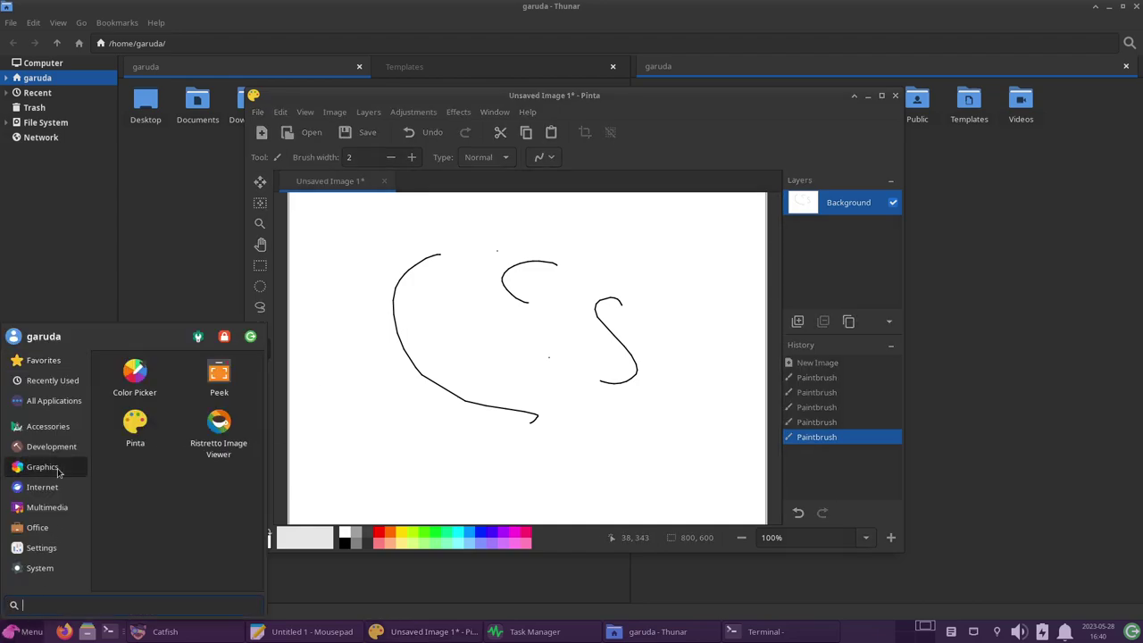
click(60, 489)
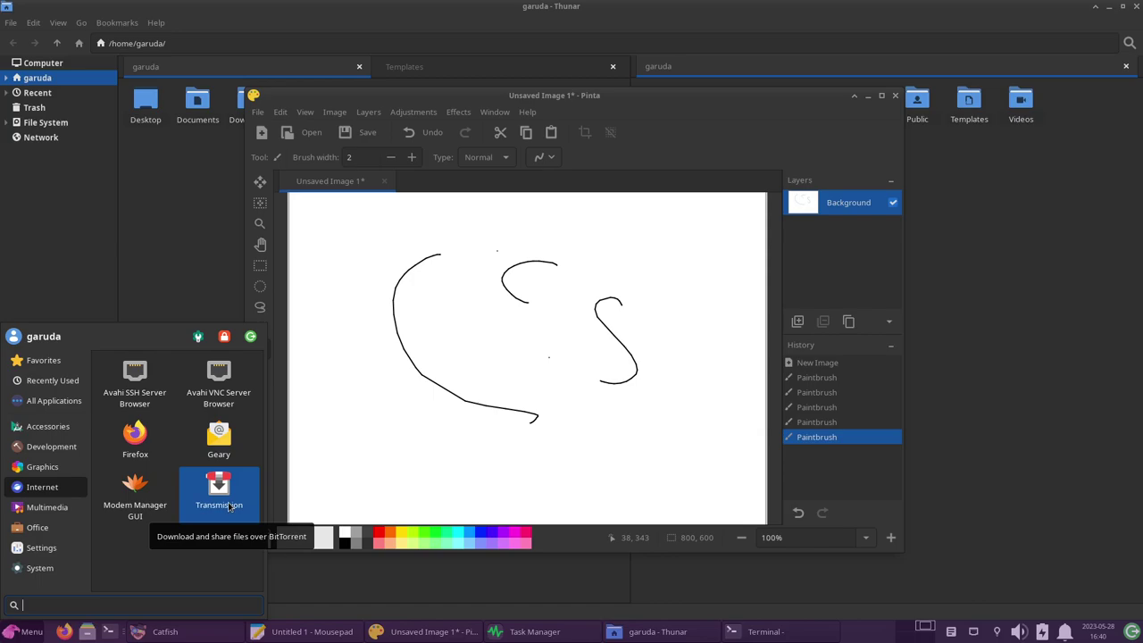
click(47, 506)
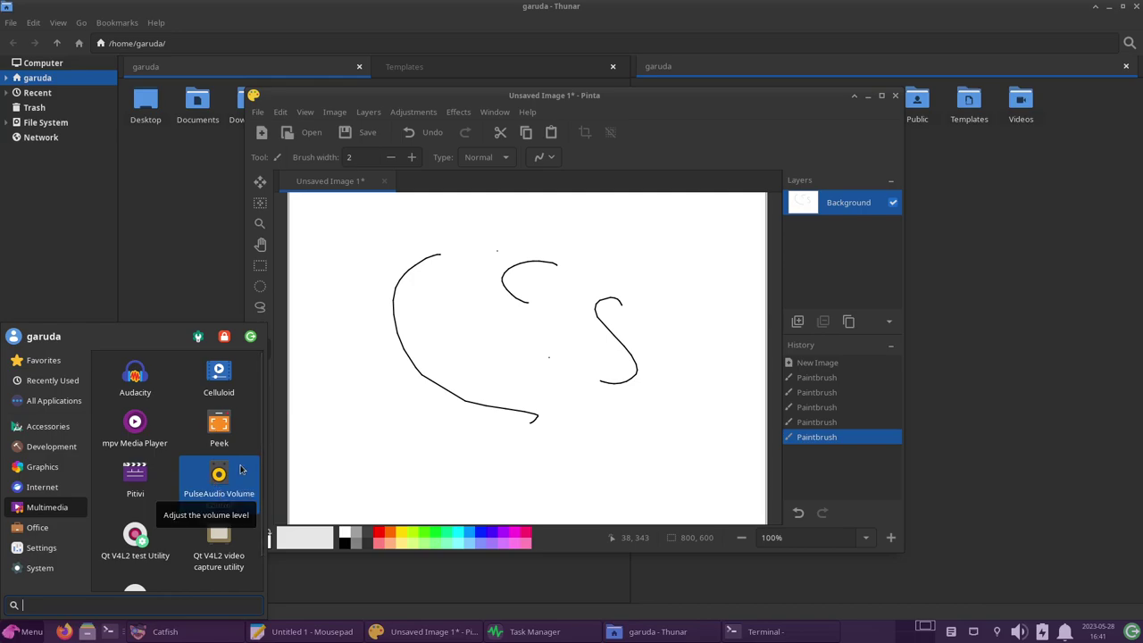
scroll(227, 464, down, 1)
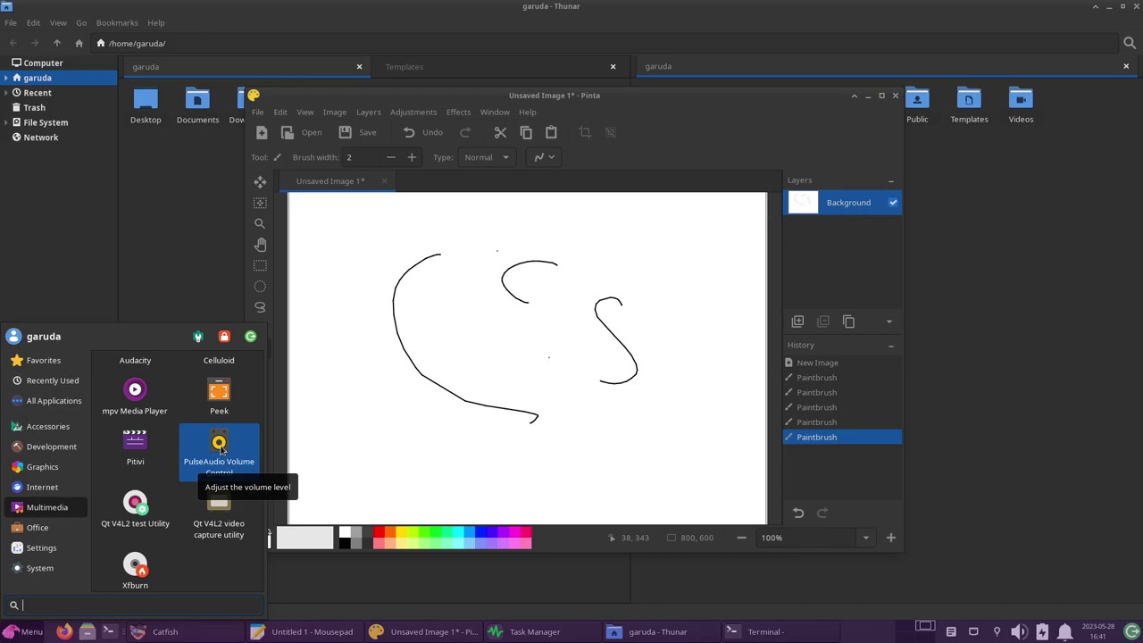
scroll(143, 446, down, 1)
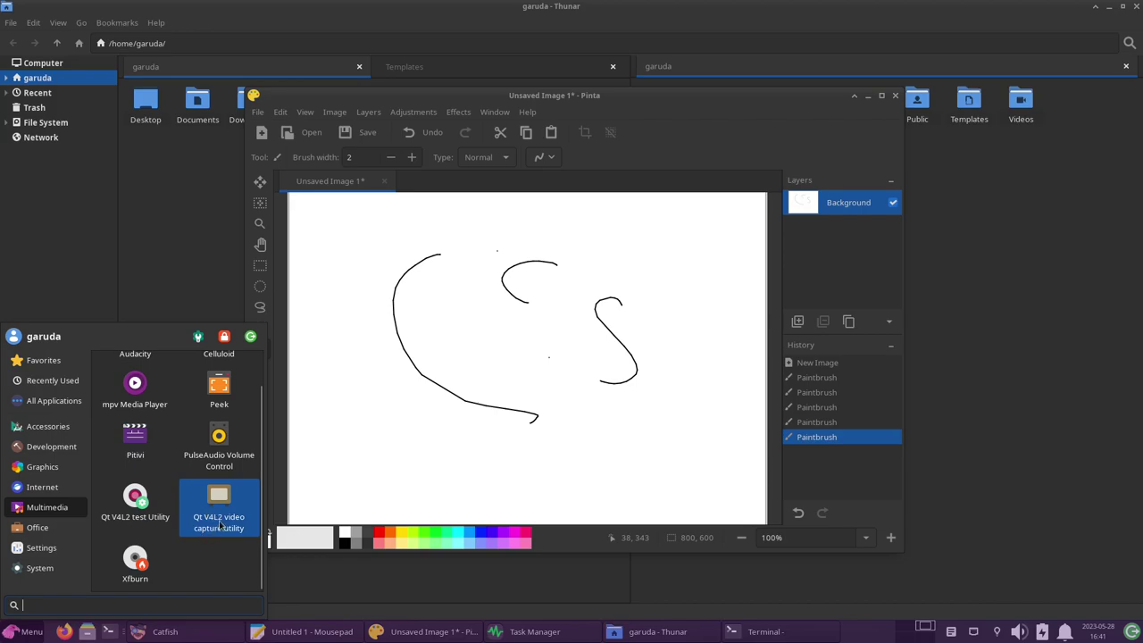
click(60, 528)
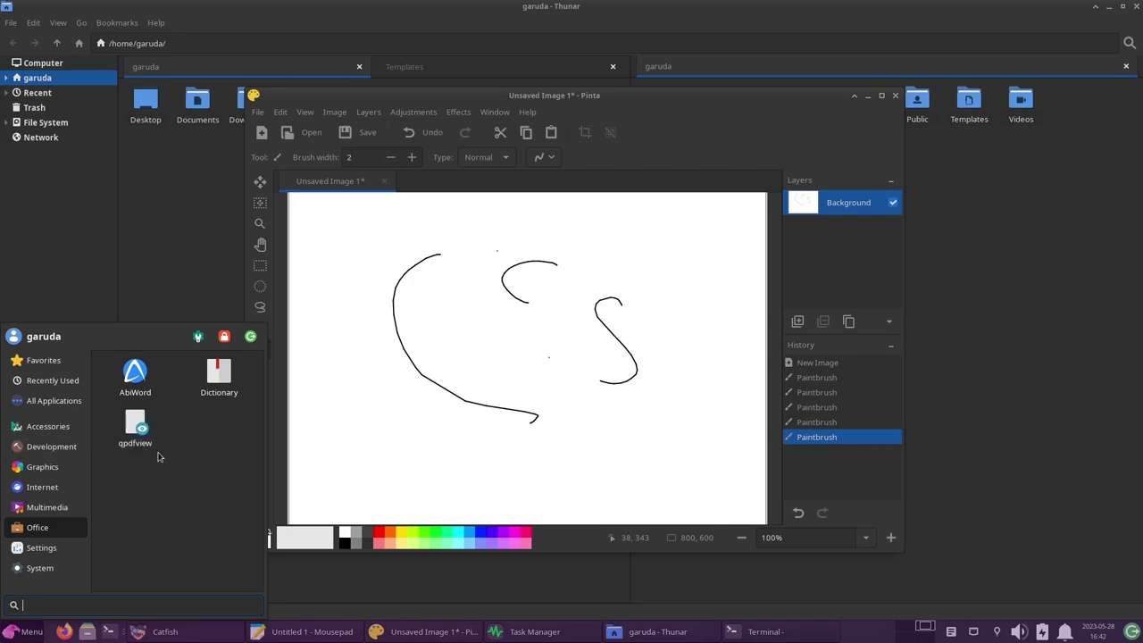
Look through the entire Settings application category, and open Appearance
click(55, 547)
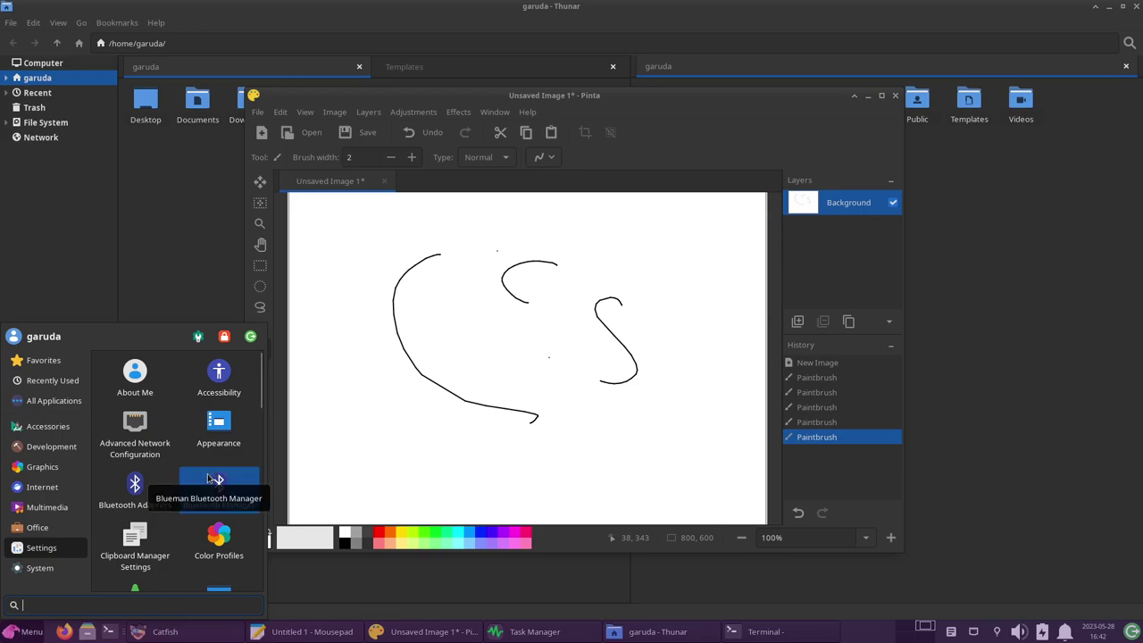
scroll(212, 479, down, 5)
scroll(208, 479, down, 5)
scroll(208, 479, down, 5)
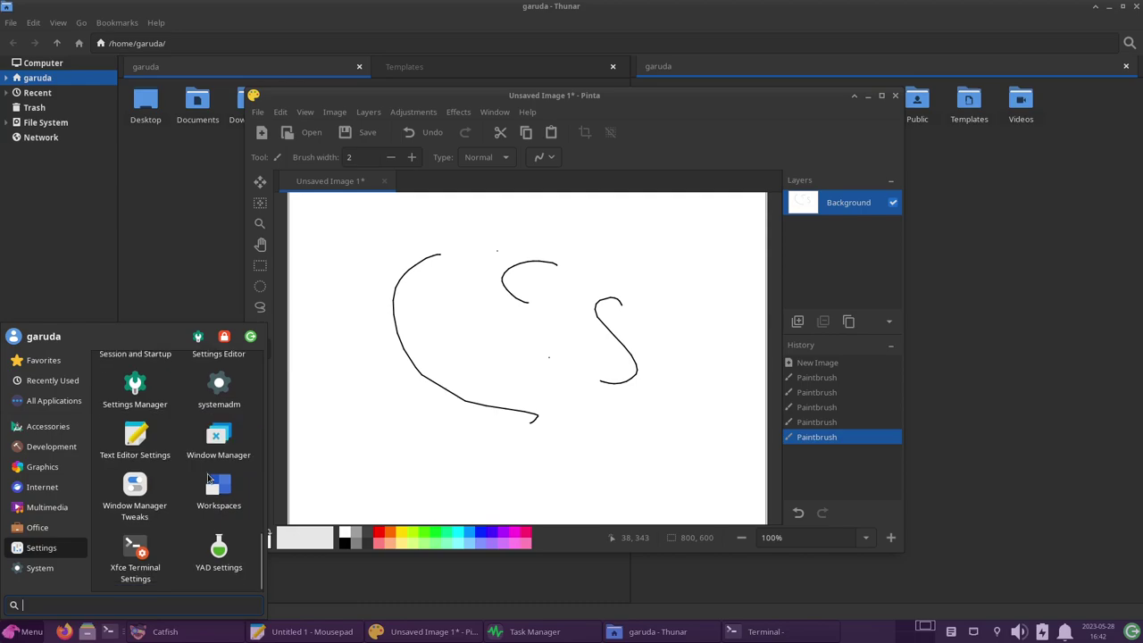
scroll(208, 479, up, 14)
scroll(206, 474, up, 1)
click(224, 439)
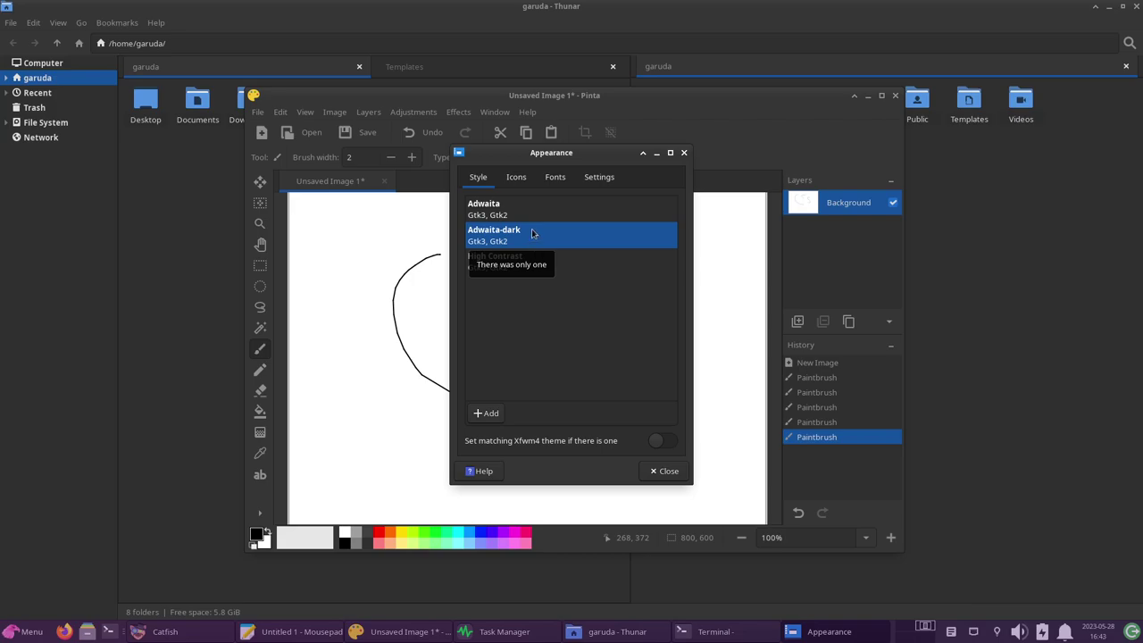
View the icon themes, fonts and general settings in Appearance, and close it
click(522, 183)
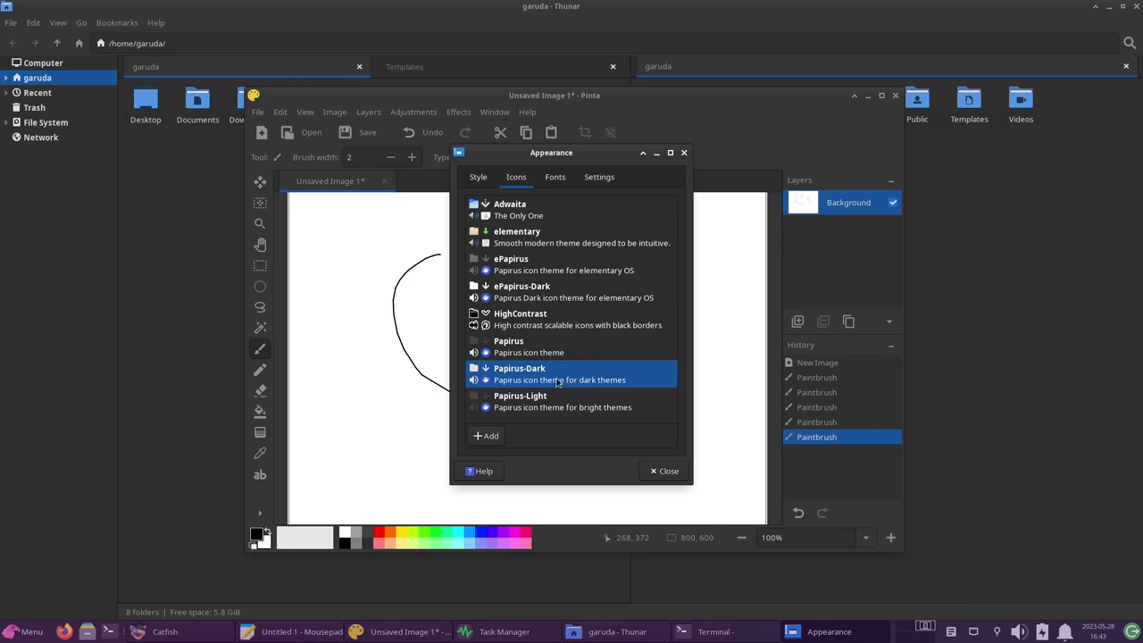
click(555, 183)
click(599, 182)
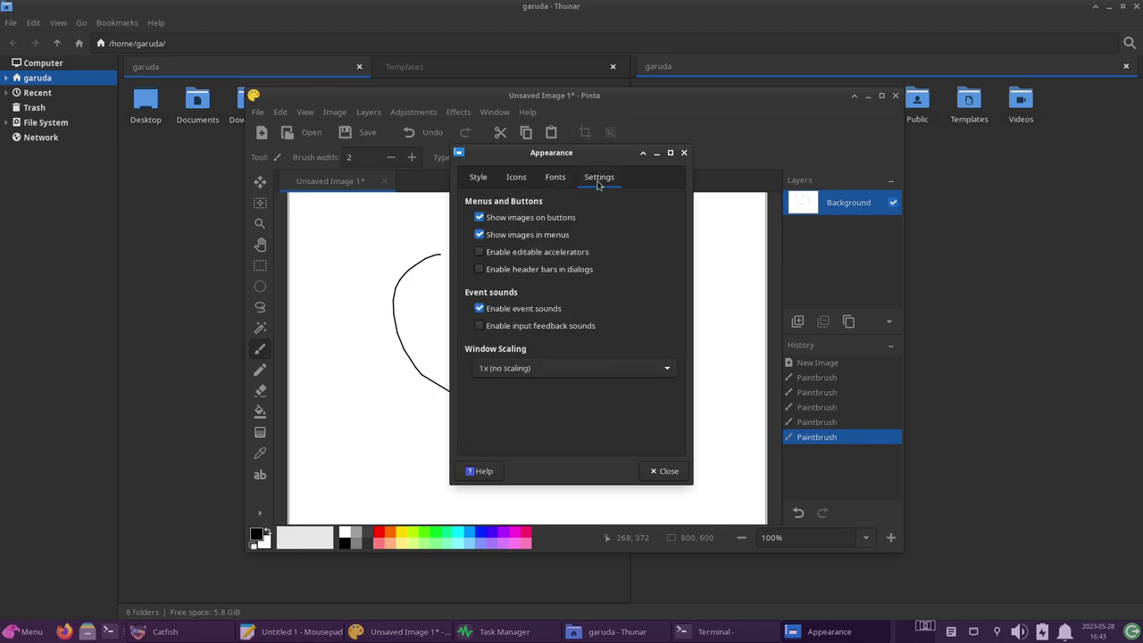
click(665, 473)
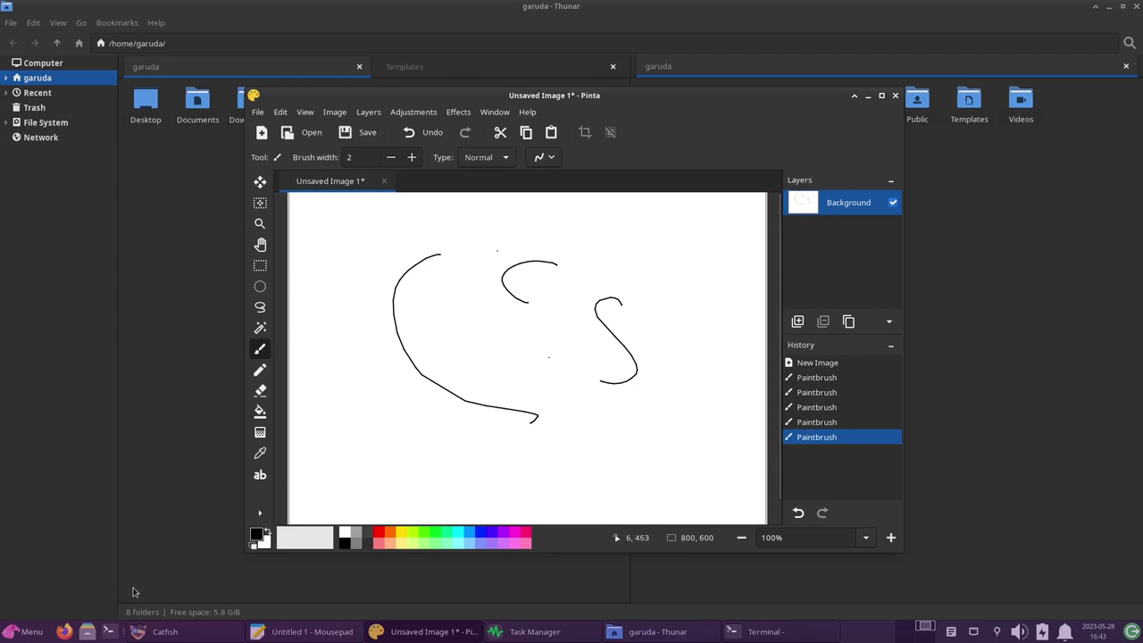
Look through the Settings application category again, down to its last entries
click(26, 633)
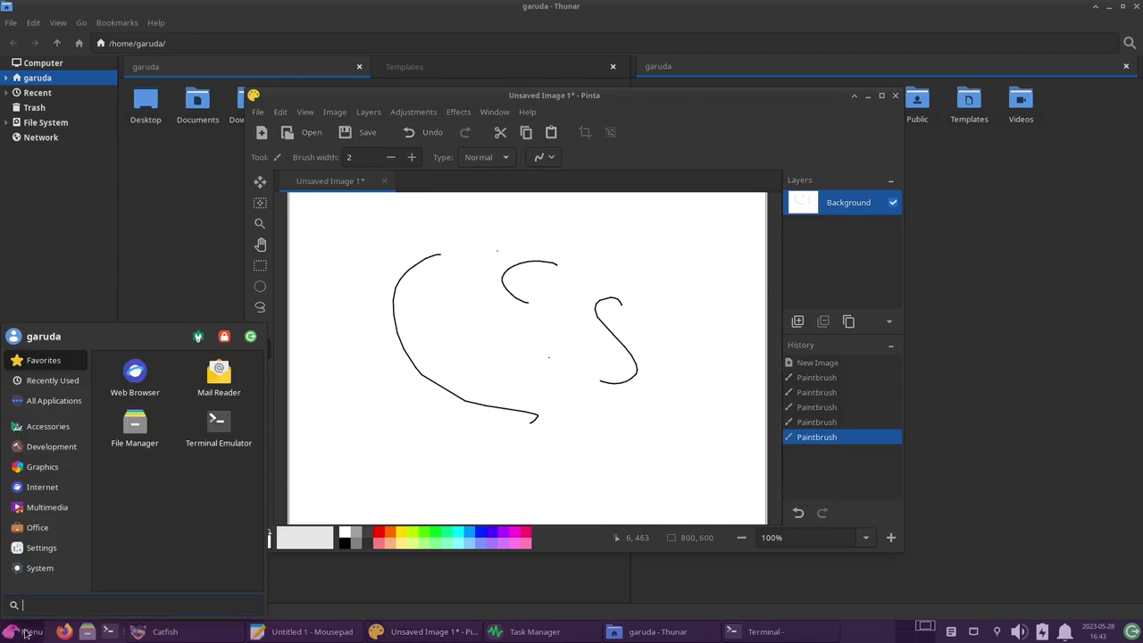
click(56, 549)
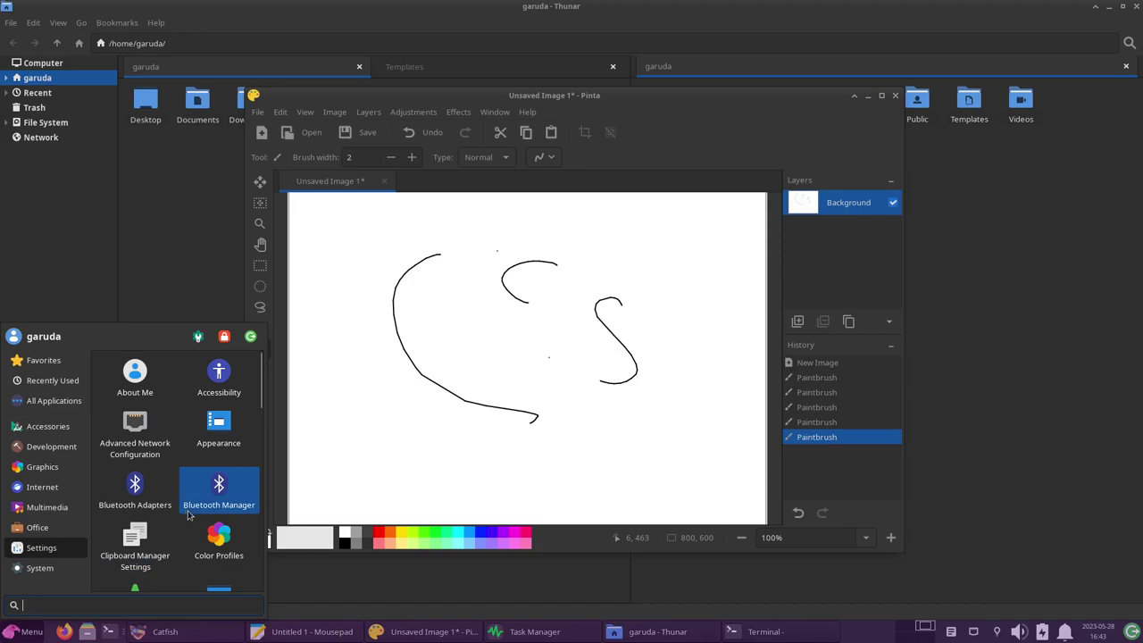
scroll(188, 515, down, 1)
scroll(187, 515, down, 4)
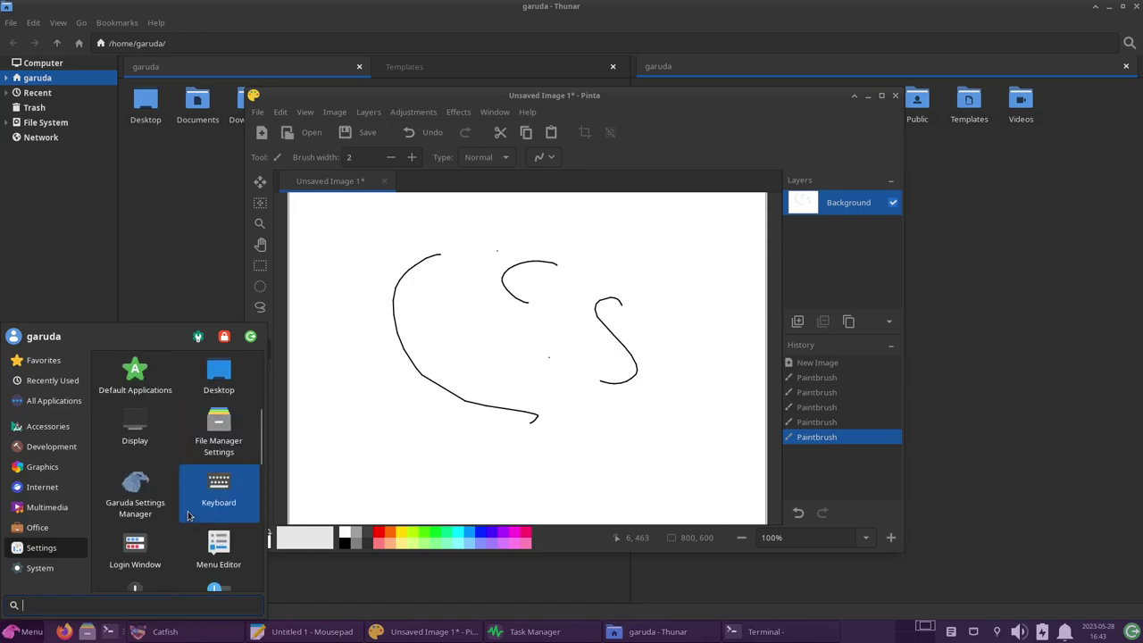
scroll(188, 515, down, 4)
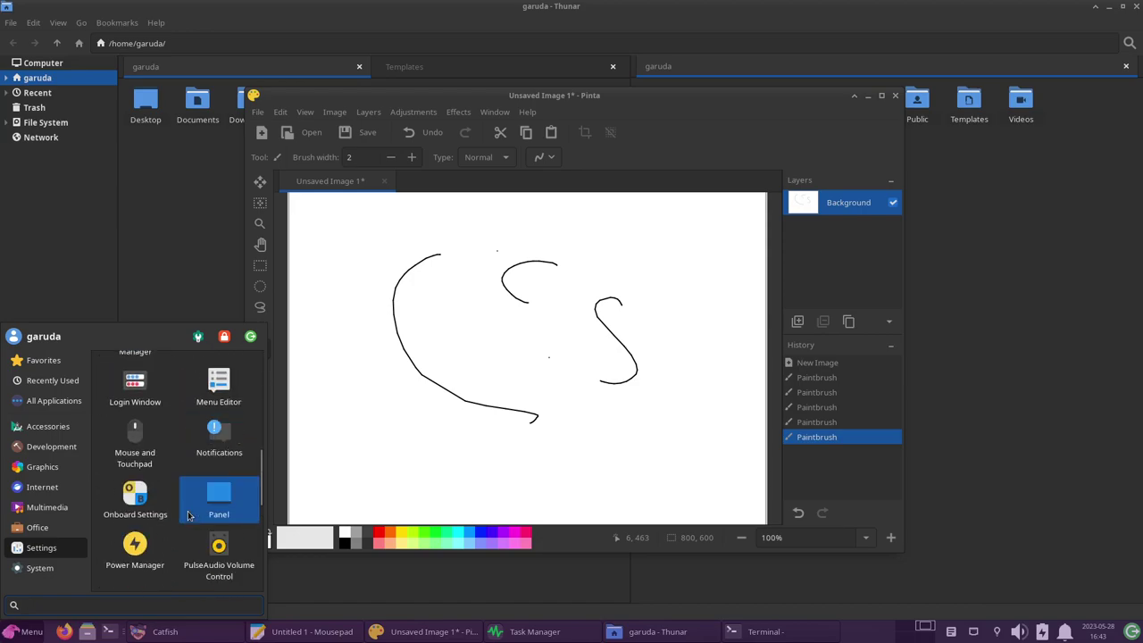
scroll(188, 516, down, 4)
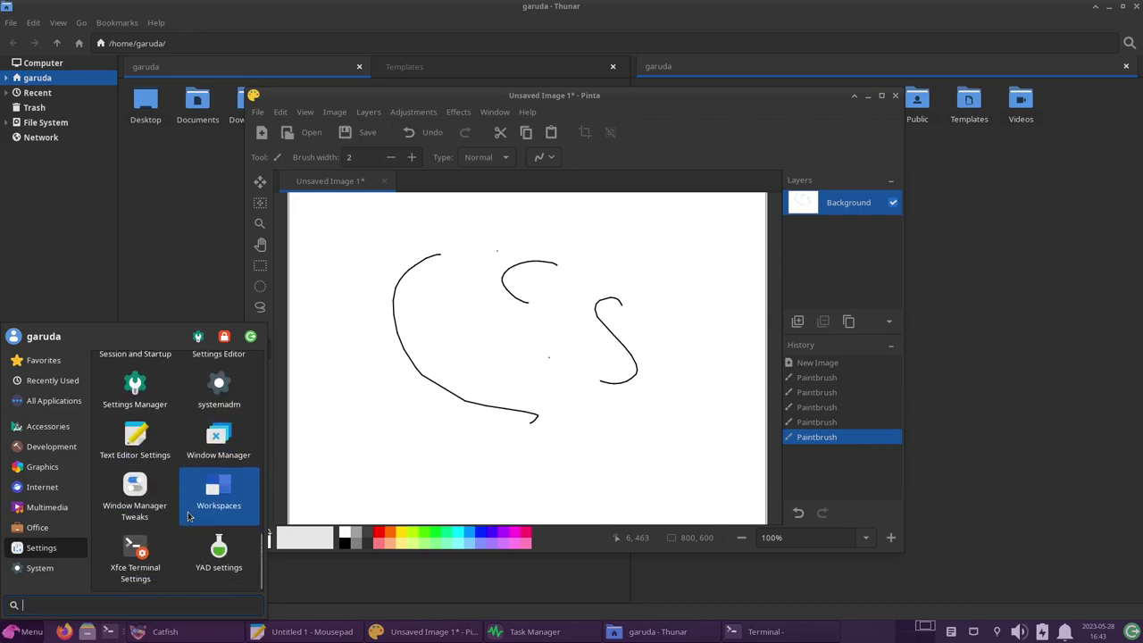
Open Htop from the System application category, and move its terminal window partly off the Pinta window
click(40, 568)
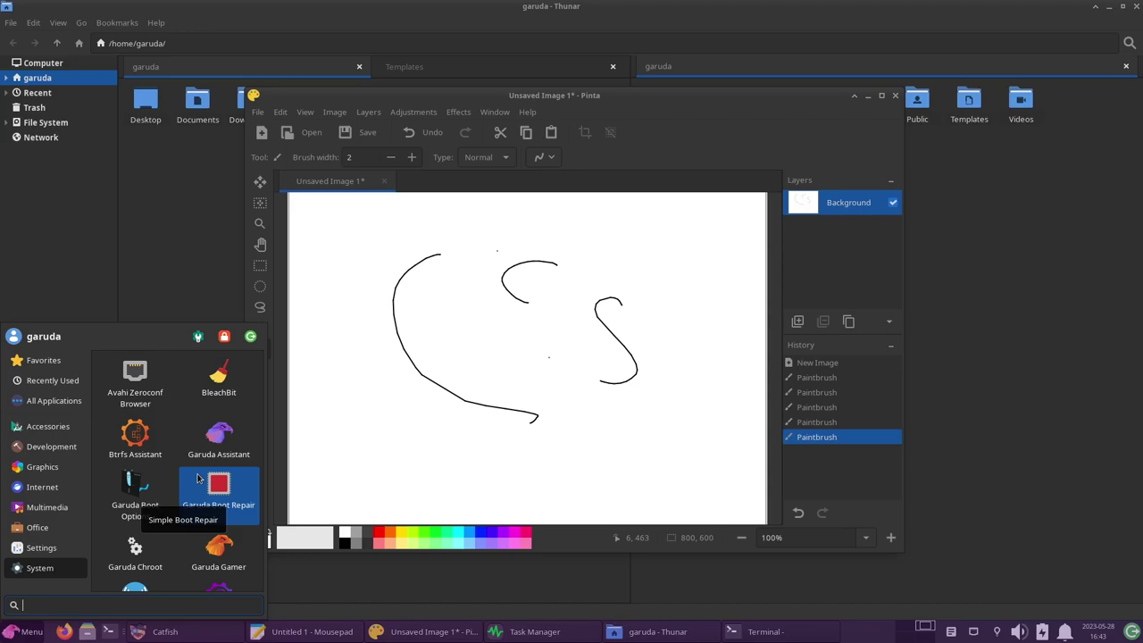
scroll(196, 474, down, 3)
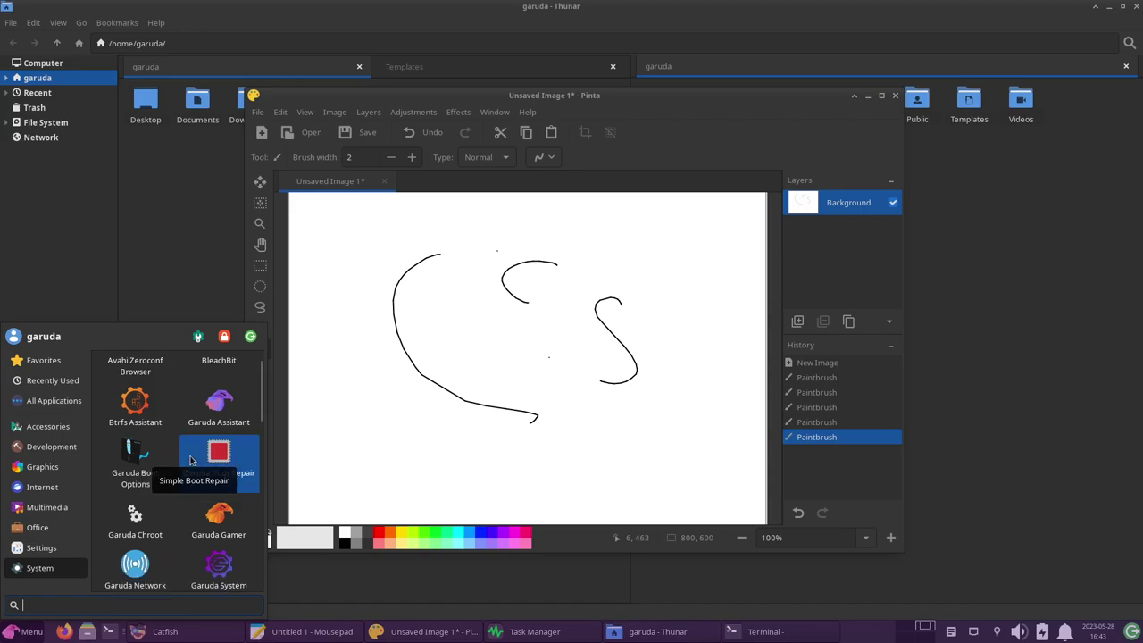
scroll(191, 461, down, 3)
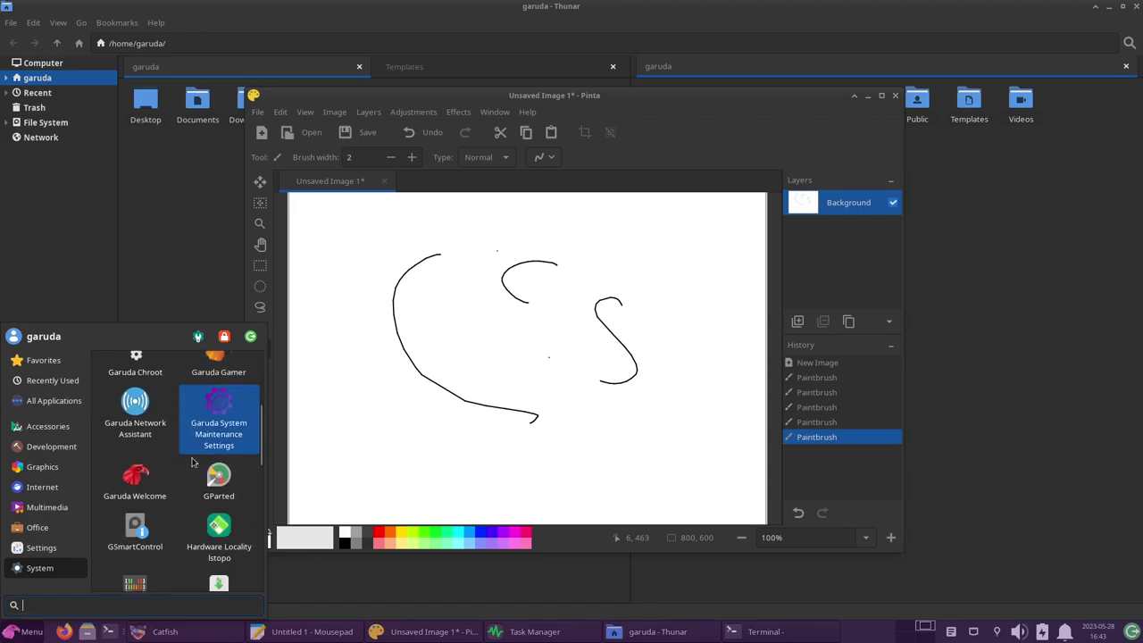
scroll(191, 461, down, 3)
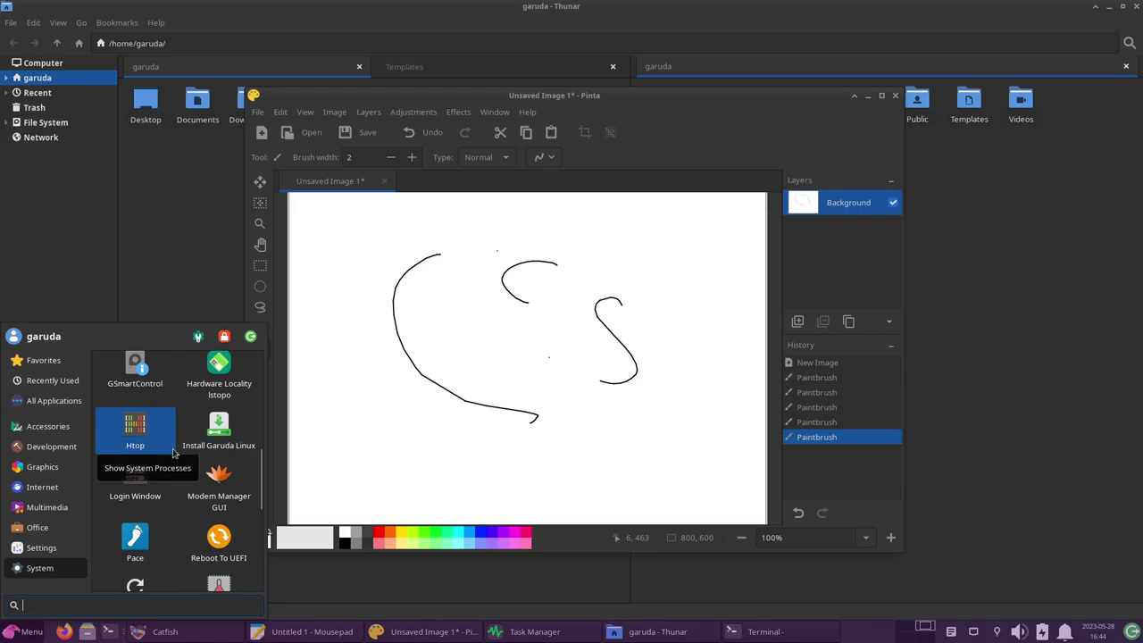
click(146, 441)
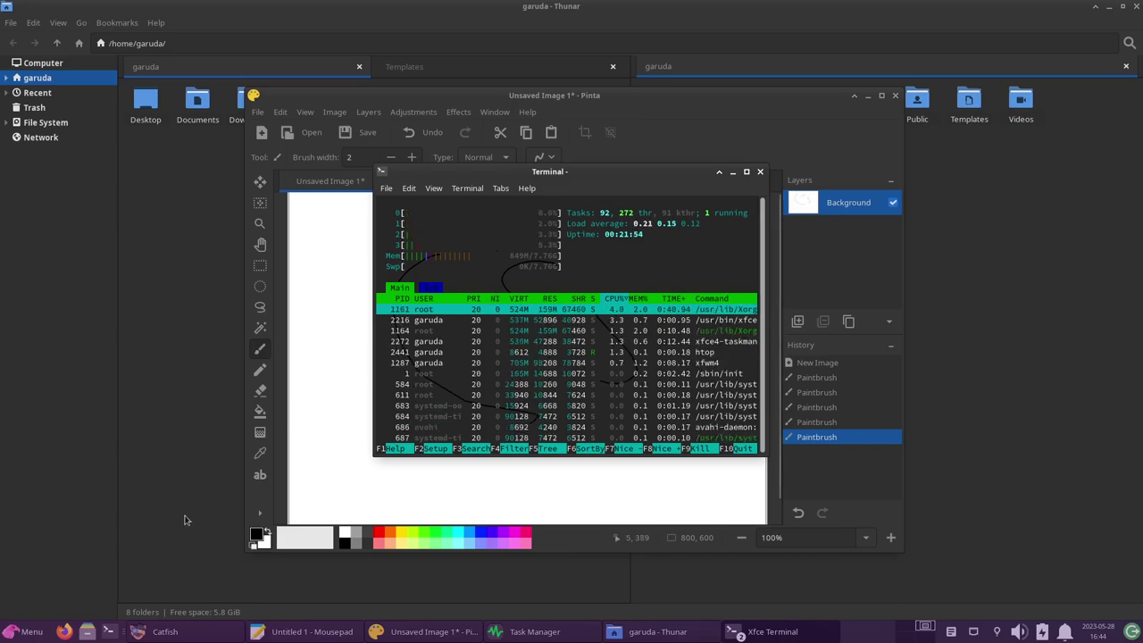
drag(571, 171, 236, 219)
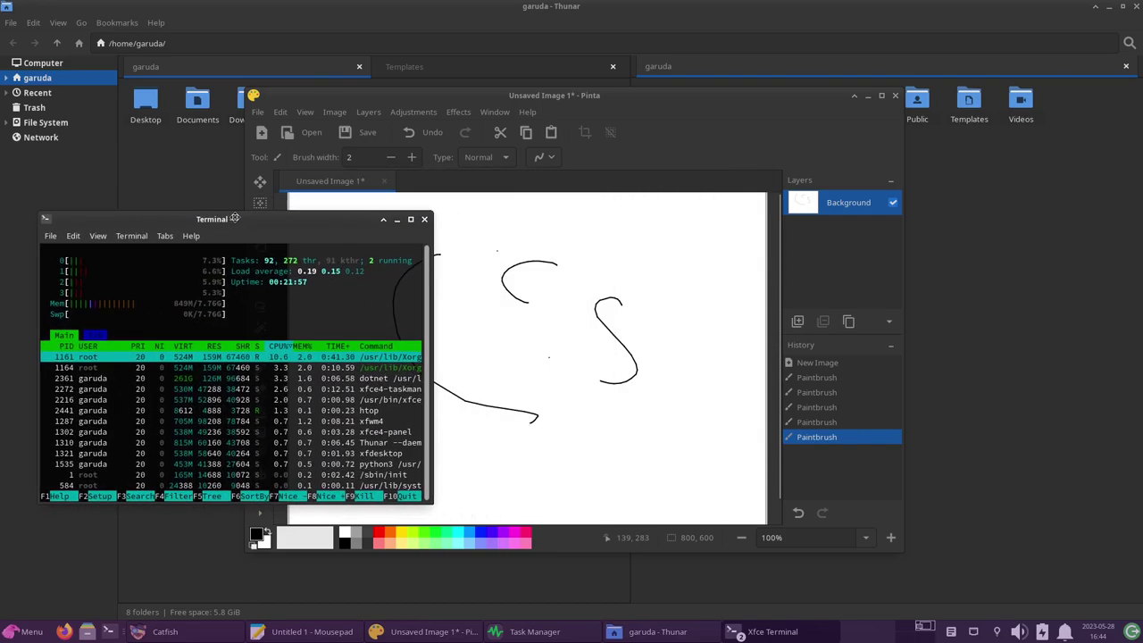
Look through the System application category down to its last entries
click(28, 627)
click(39, 568)
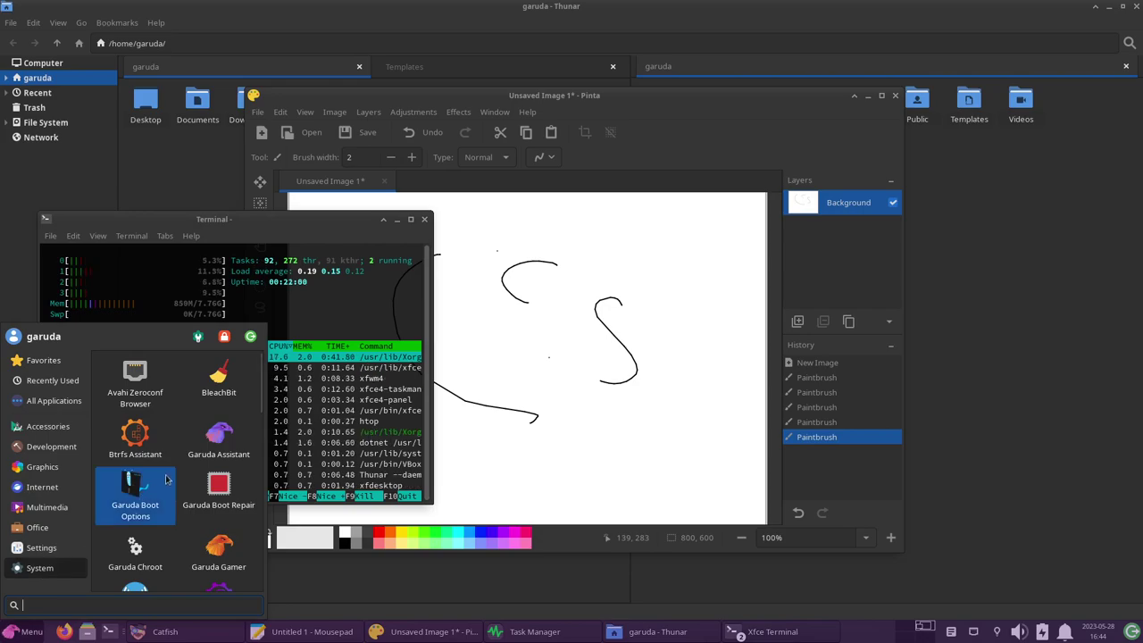
scroll(166, 479, down, 5)
scroll(167, 484, down, 2)
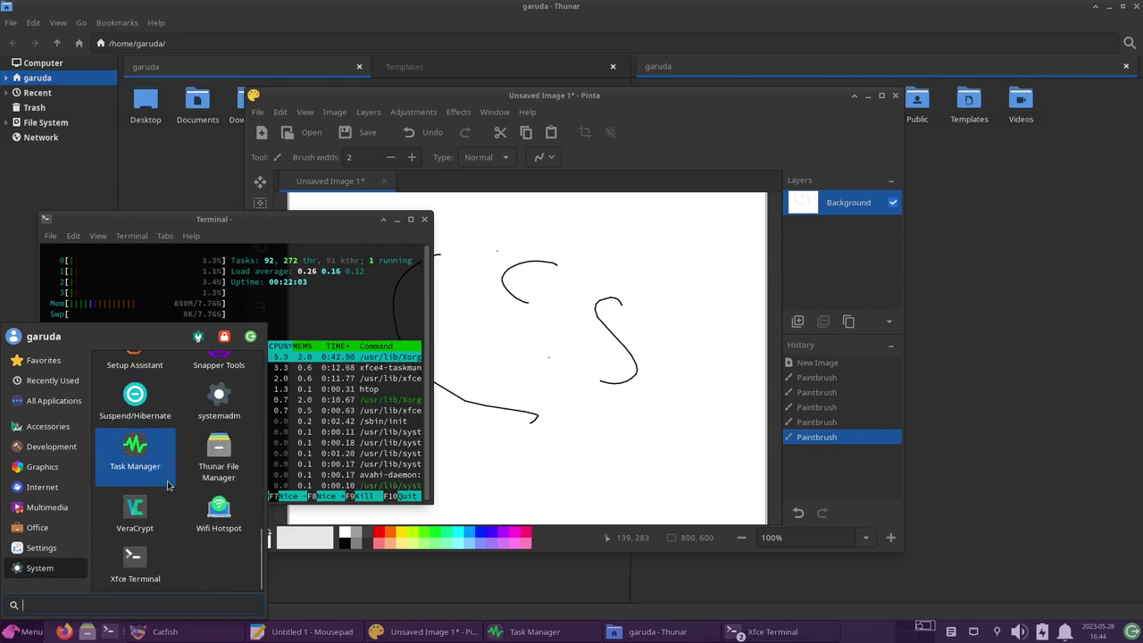
Open a new terminal, move its window aside, and close the duplicate terminal window
click(108, 634)
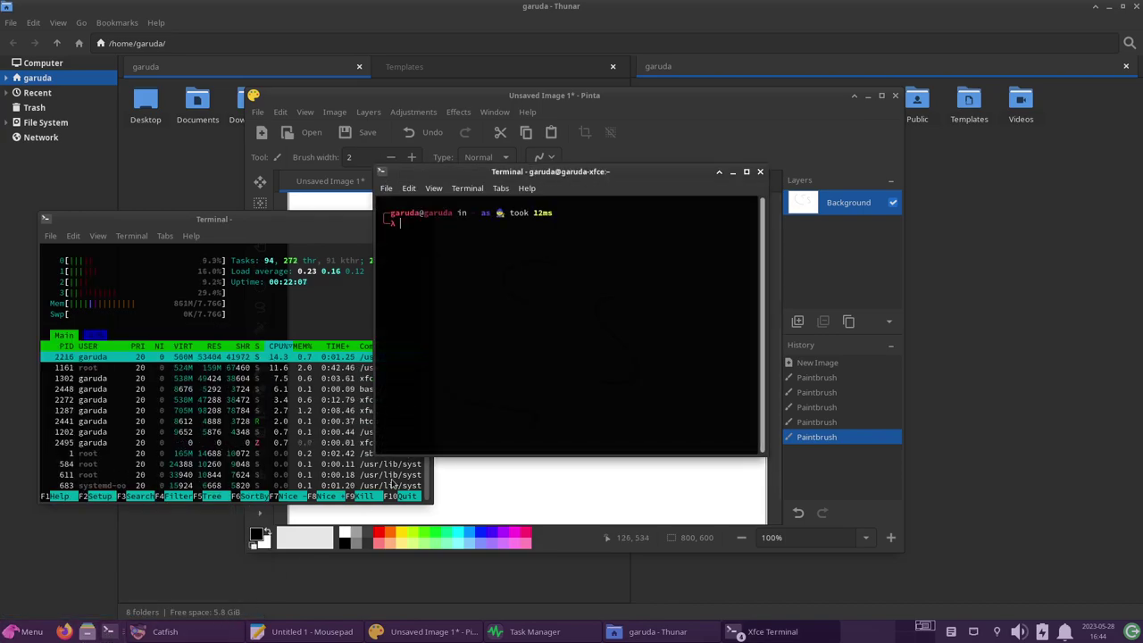
drag(644, 175, 759, 242)
click(696, 183)
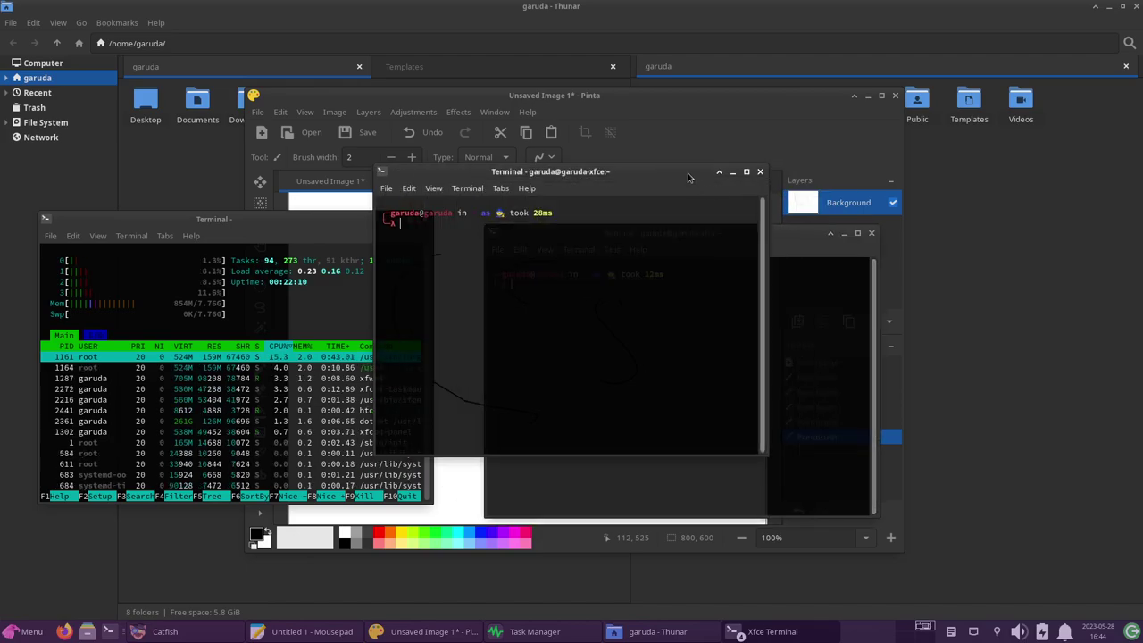
click(760, 173)
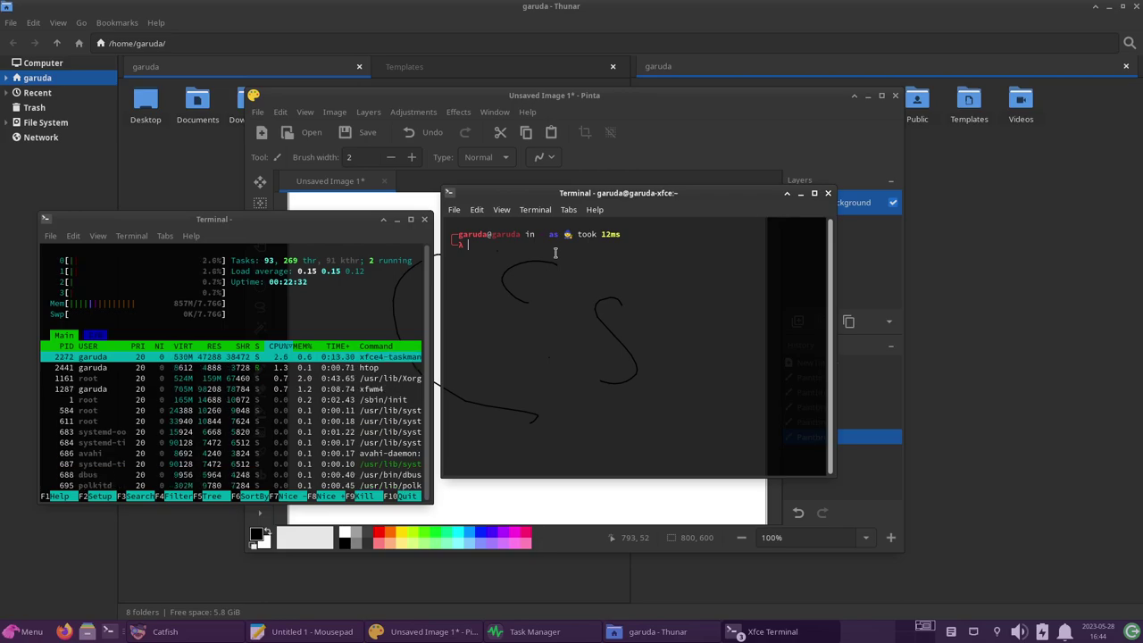
Highlight the terminal's shell prompt, clear the selection, and place the terminal window beside the Htop window
triple_click(485, 248)
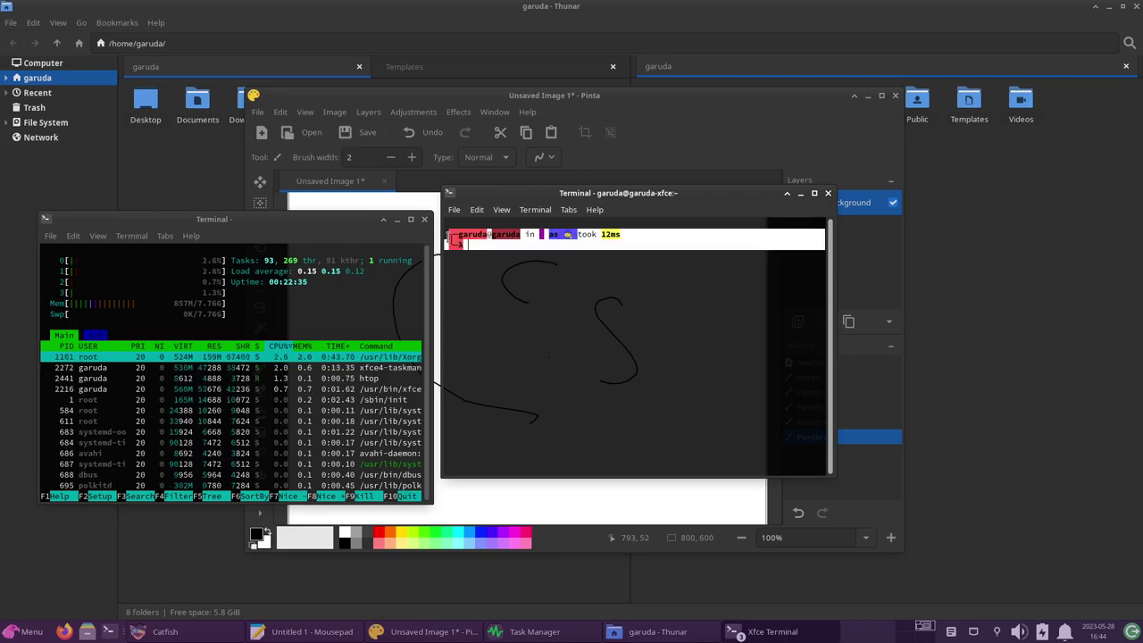
click(484, 248)
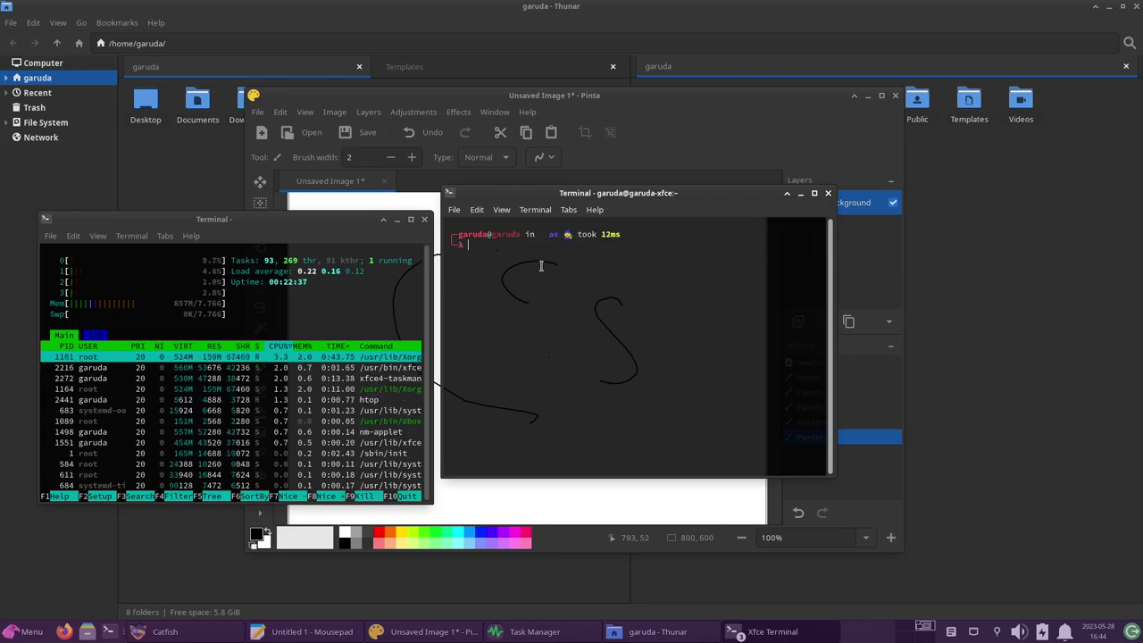
drag(702, 198, 758, 200)
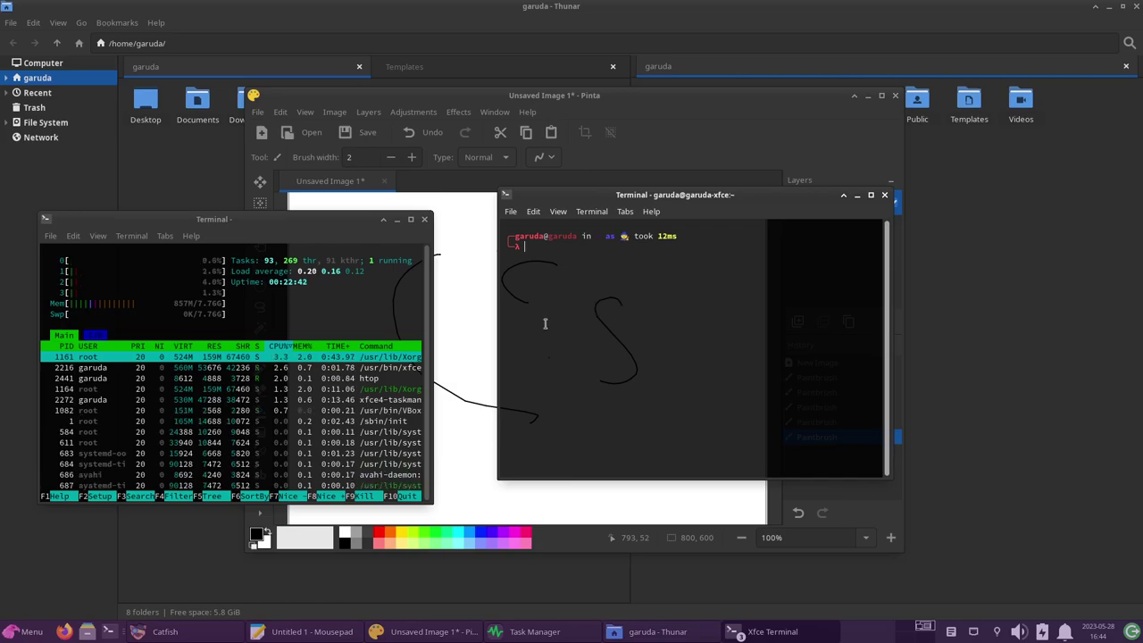
drag(708, 199, 642, 184)
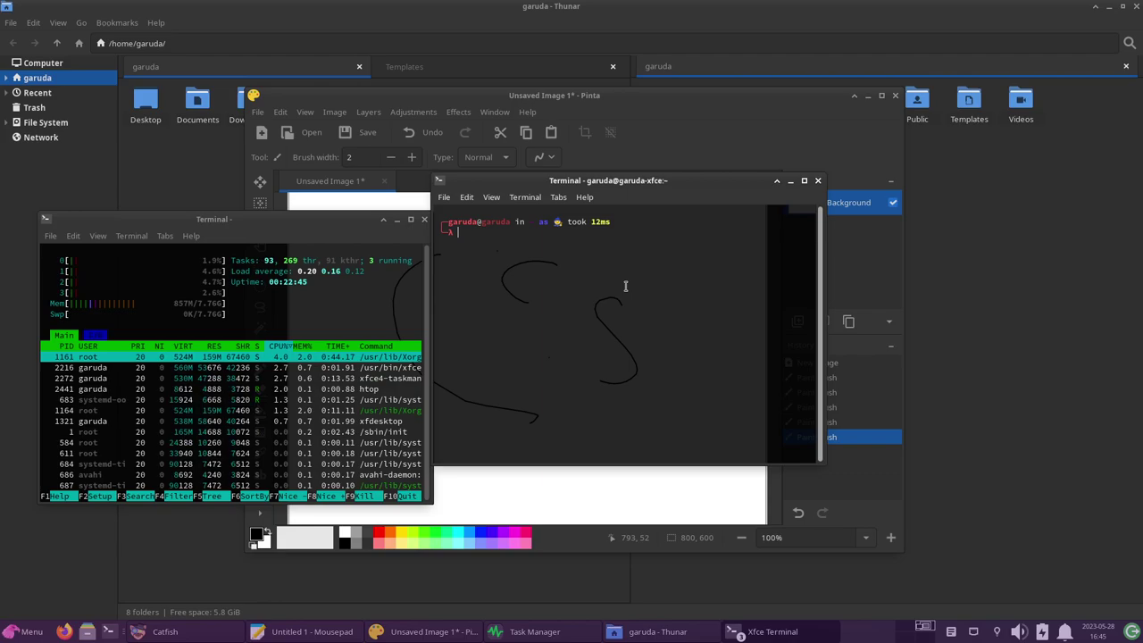
drag(701, 184, 778, 185)
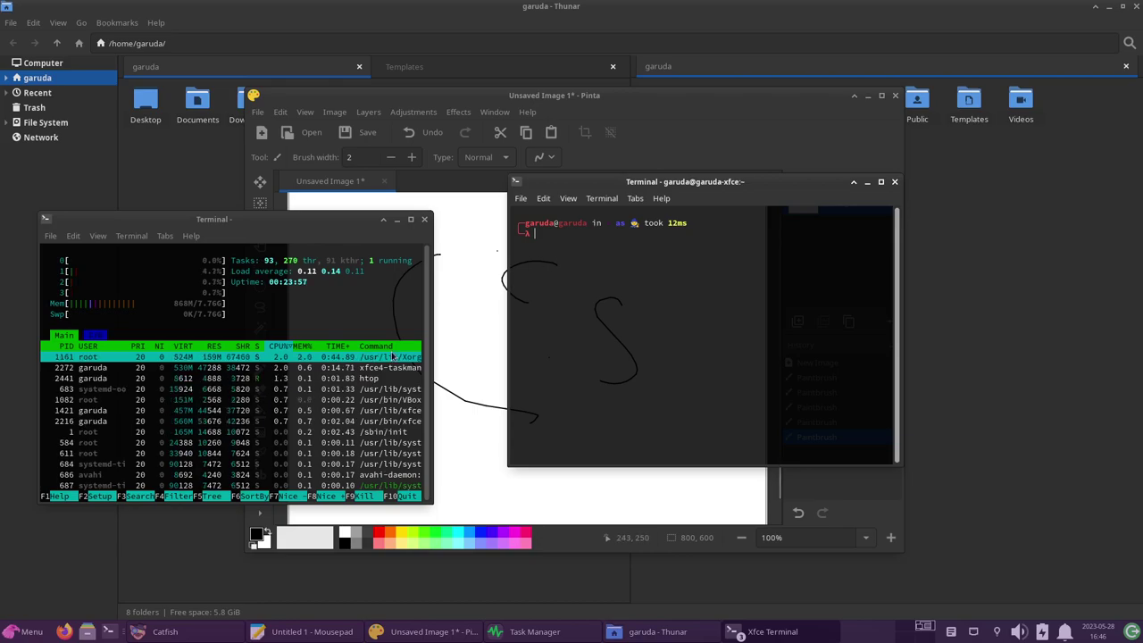
Review the applications in the System category, and part of those in the Settings category
click(19, 636)
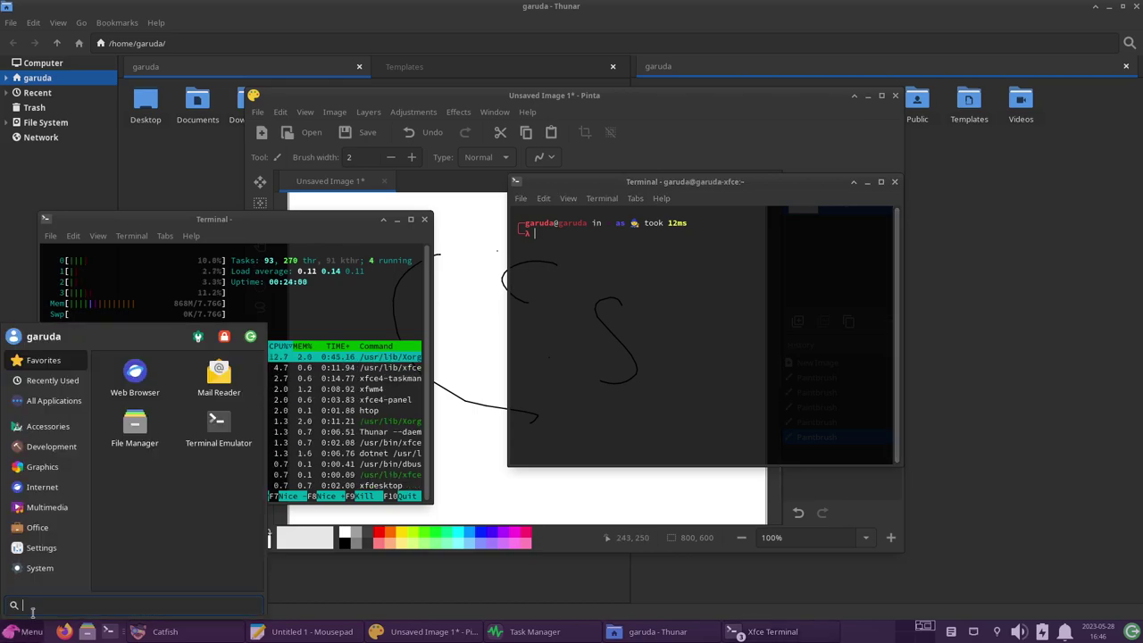
click(62, 569)
scroll(179, 498, down, 3)
scroll(179, 498, down, 5)
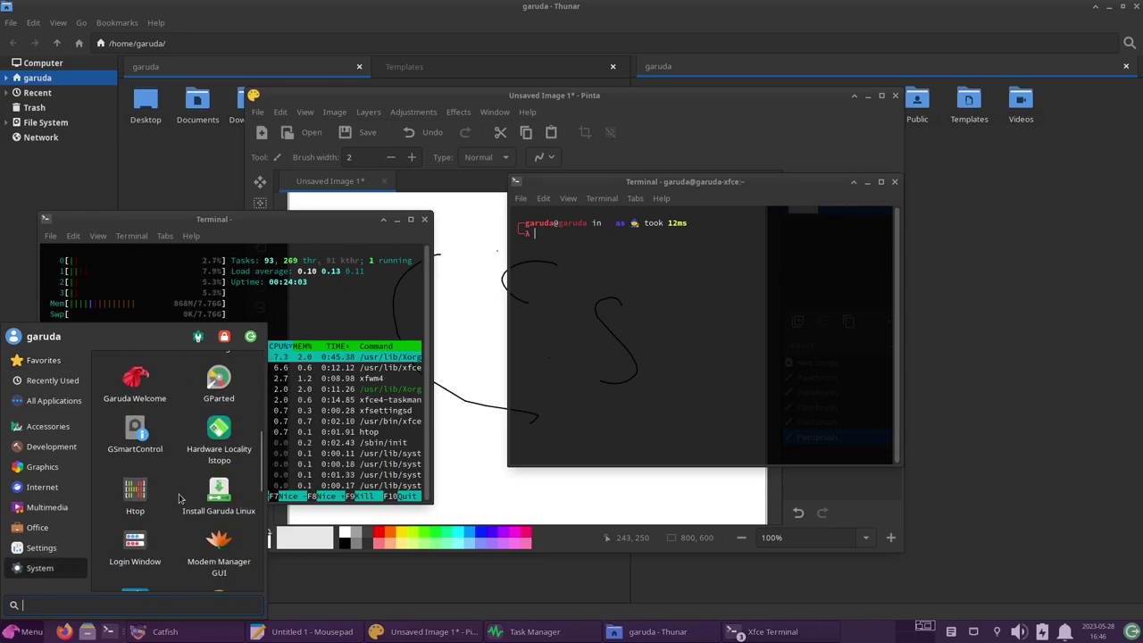
scroll(178, 498, down, 6)
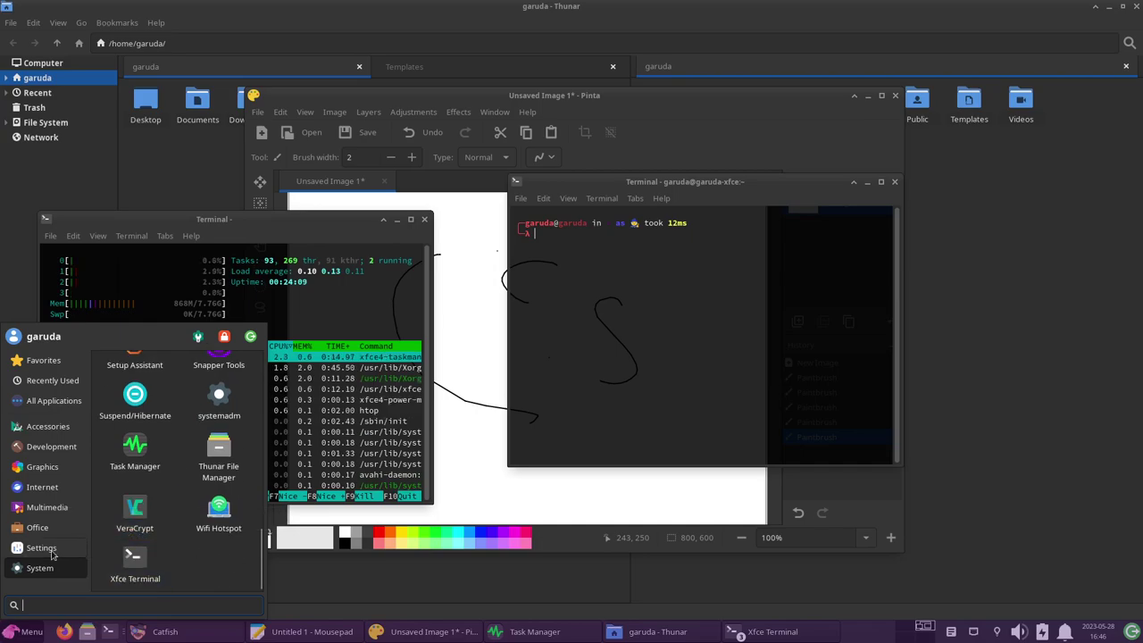
click(50, 554)
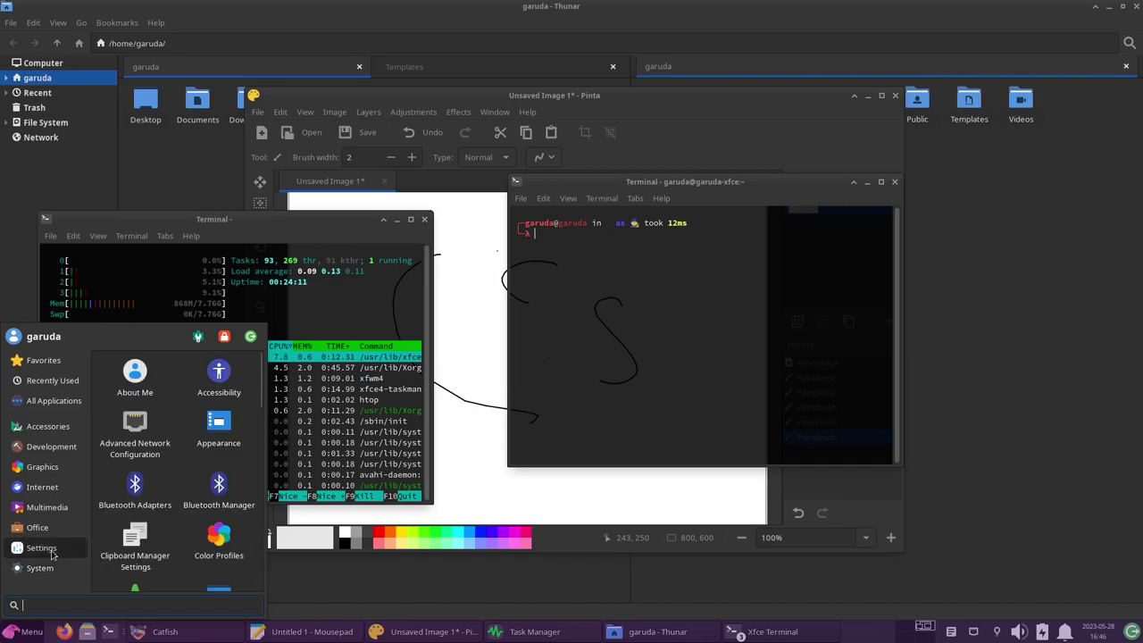
scroll(170, 526, down, 3)
scroll(170, 526, down, 2)
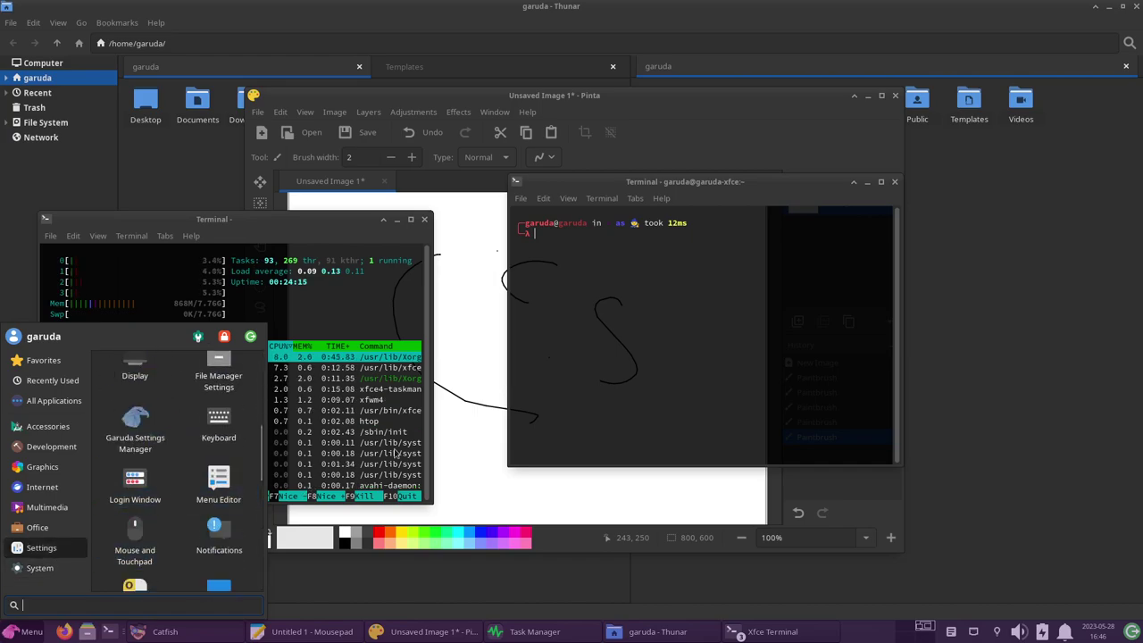
Synchronize the package databases in the free terminal with "sudo pacman -Sy"
click(577, 369)
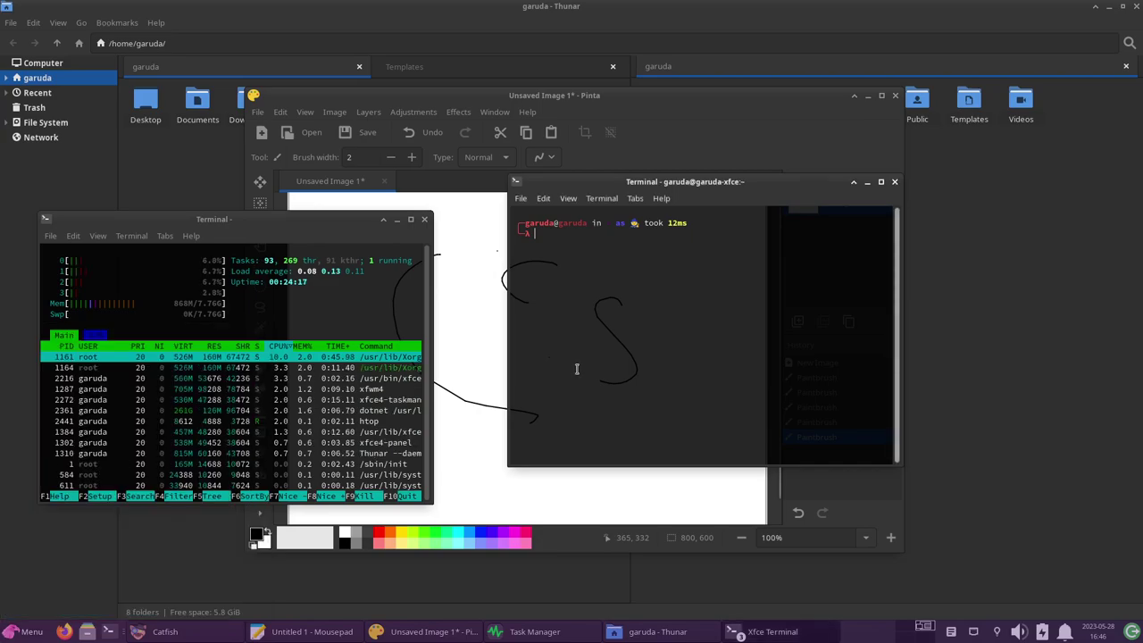
text(sudo pacl)
key(BackSpace)
text(man )
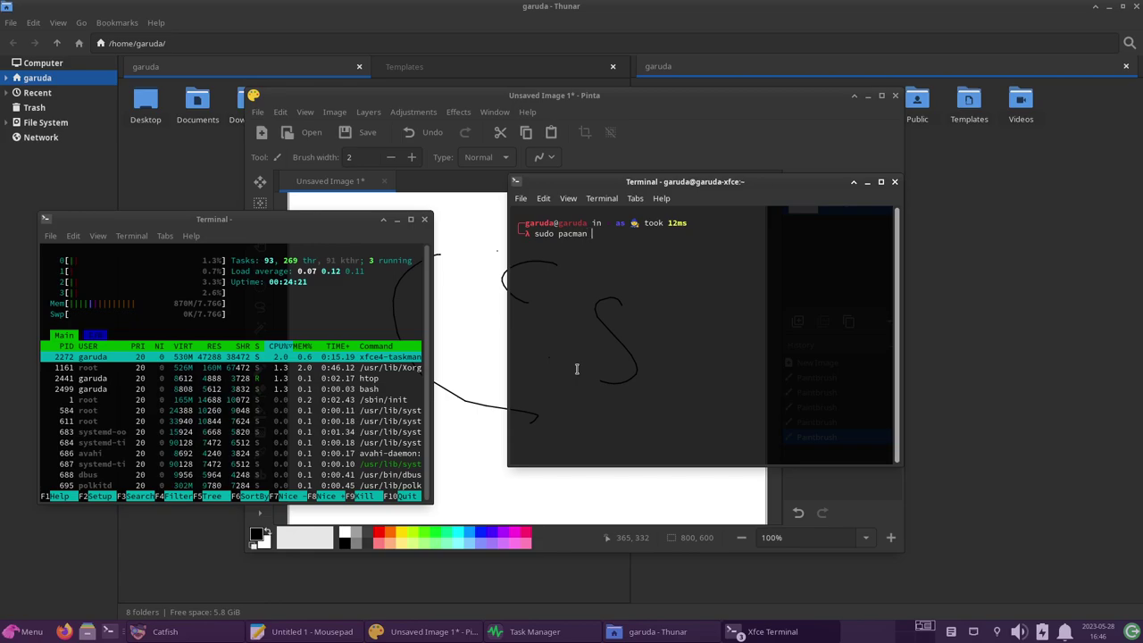
text(-Sy)
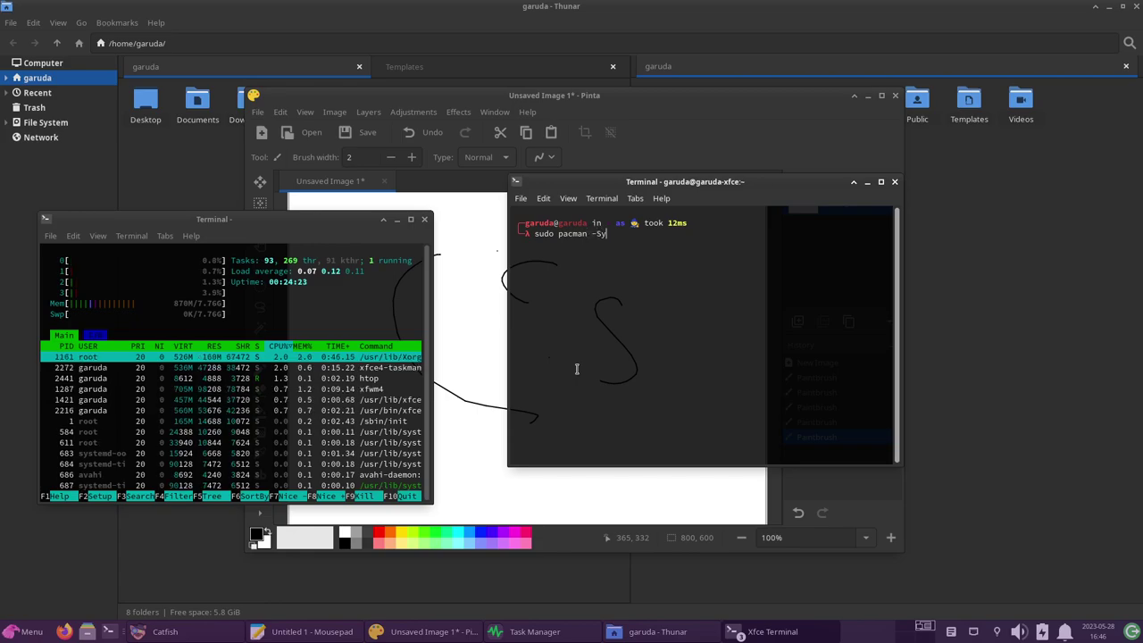
key(Return)
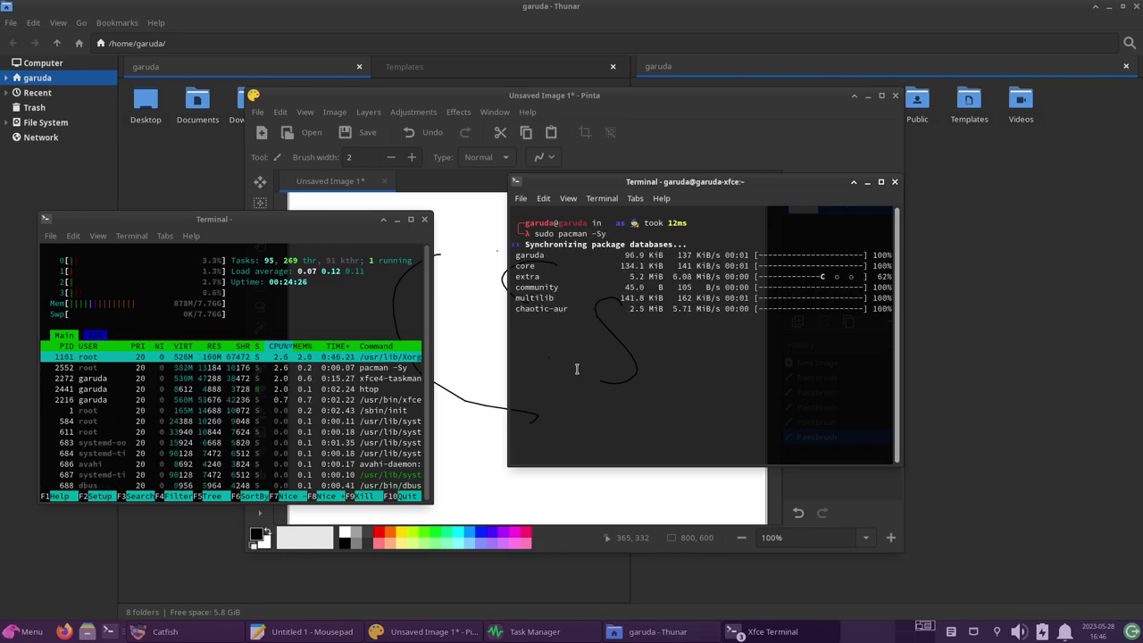
List the installed Linux packages with "sudo pacman -Q|grep linux", and highlight the linux-lts entry in the output
key(Up)
key(BackSpace)
key(BackSpace)
text(Q)
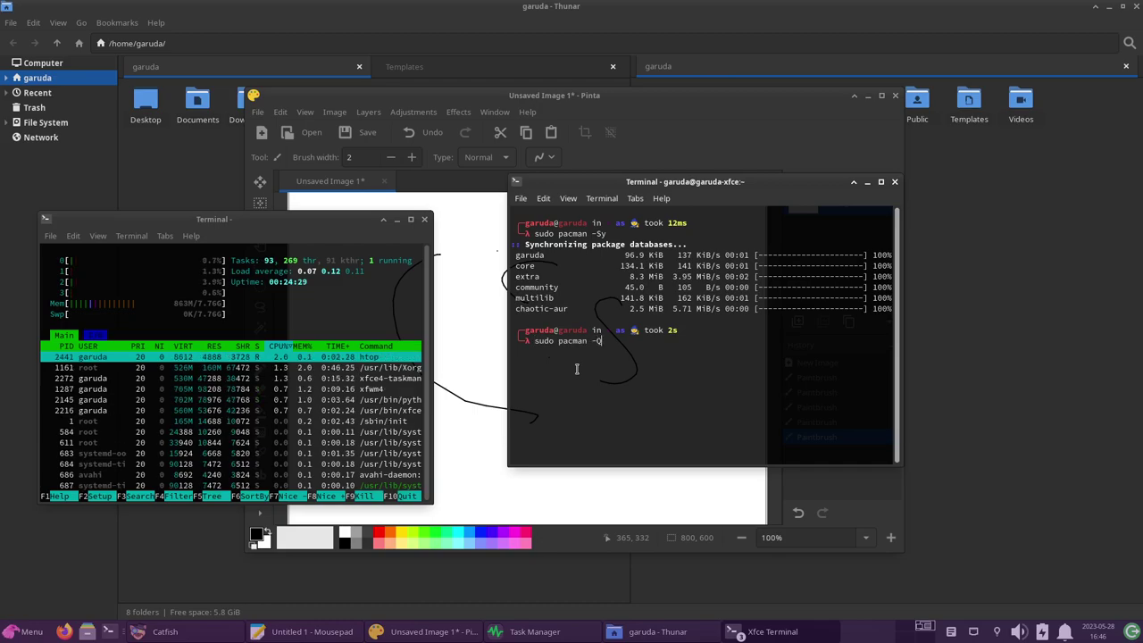
text(lgrep linux)
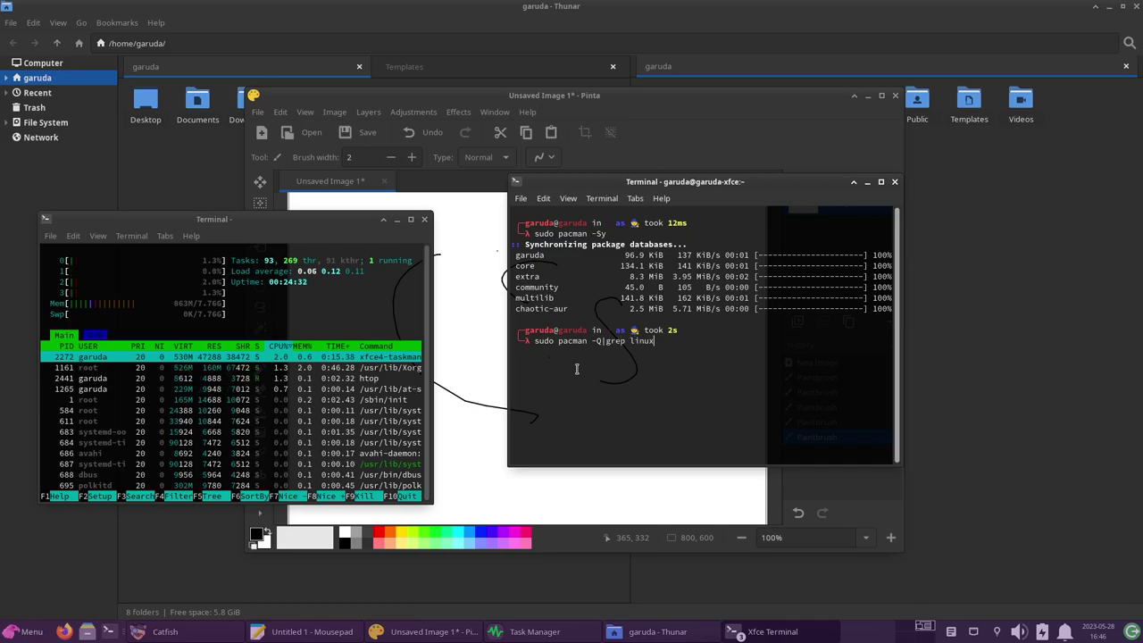
key(Return)
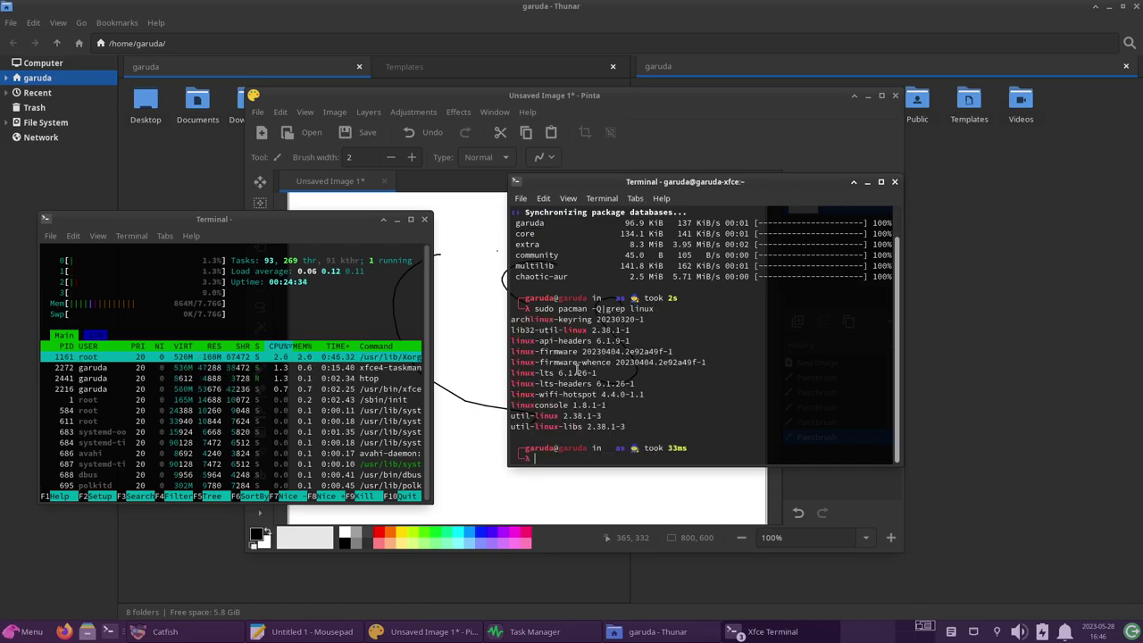
double_click(534, 374)
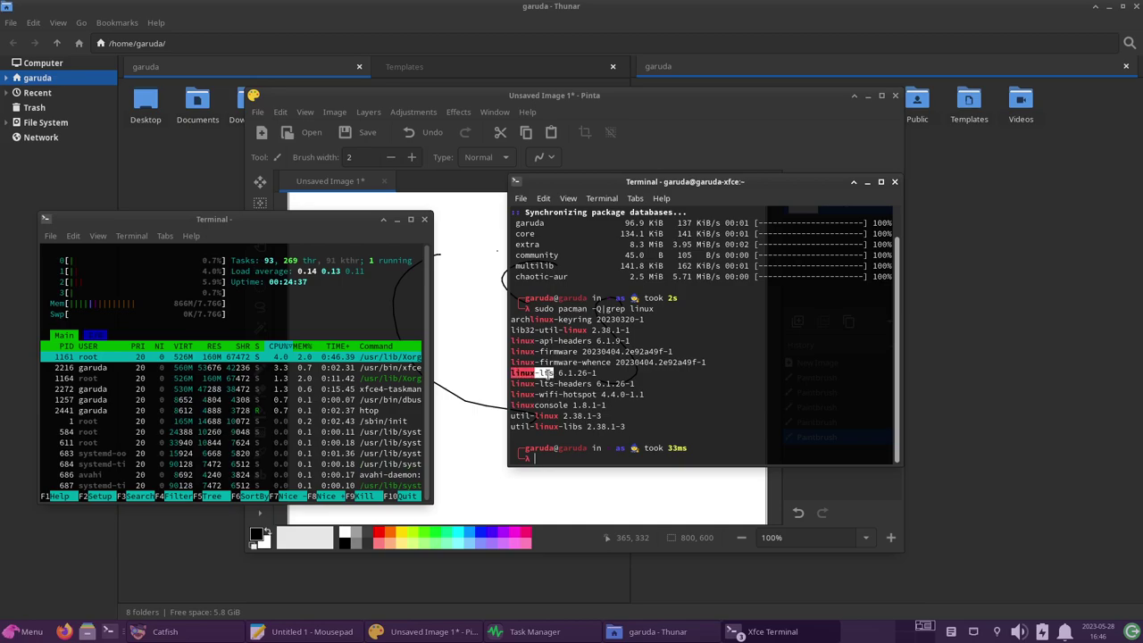
drag(538, 374, 552, 373)
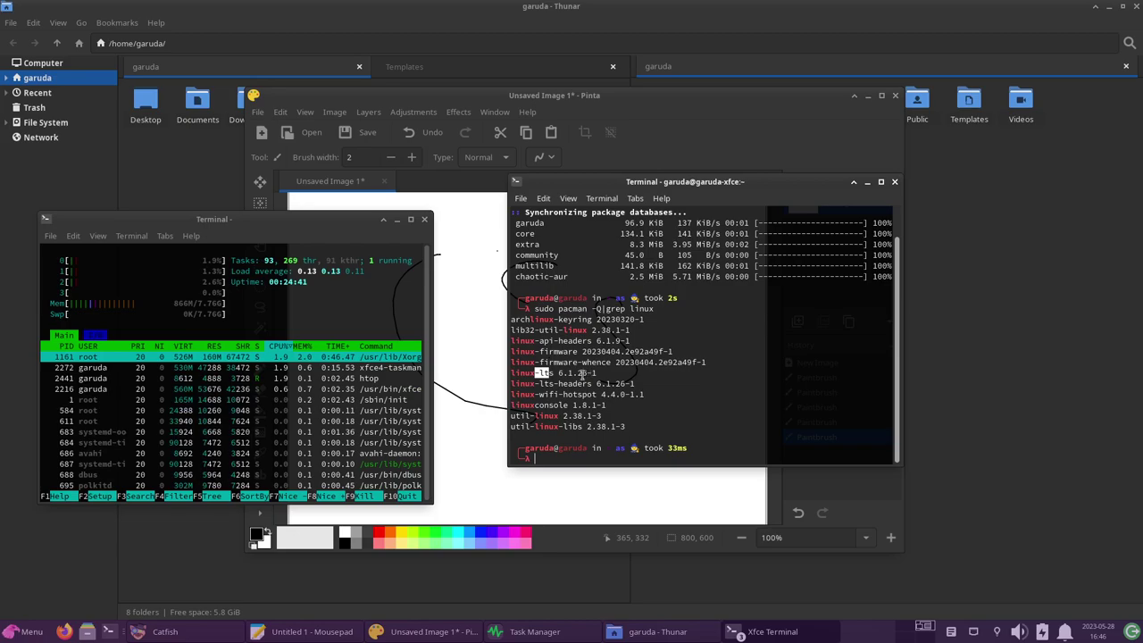
Highlight the end of the linux-lts version, reposition the terminal window, and search the repositories with "sudo pacman -Ss zen |grep linux"
drag(588, 373, 598, 373)
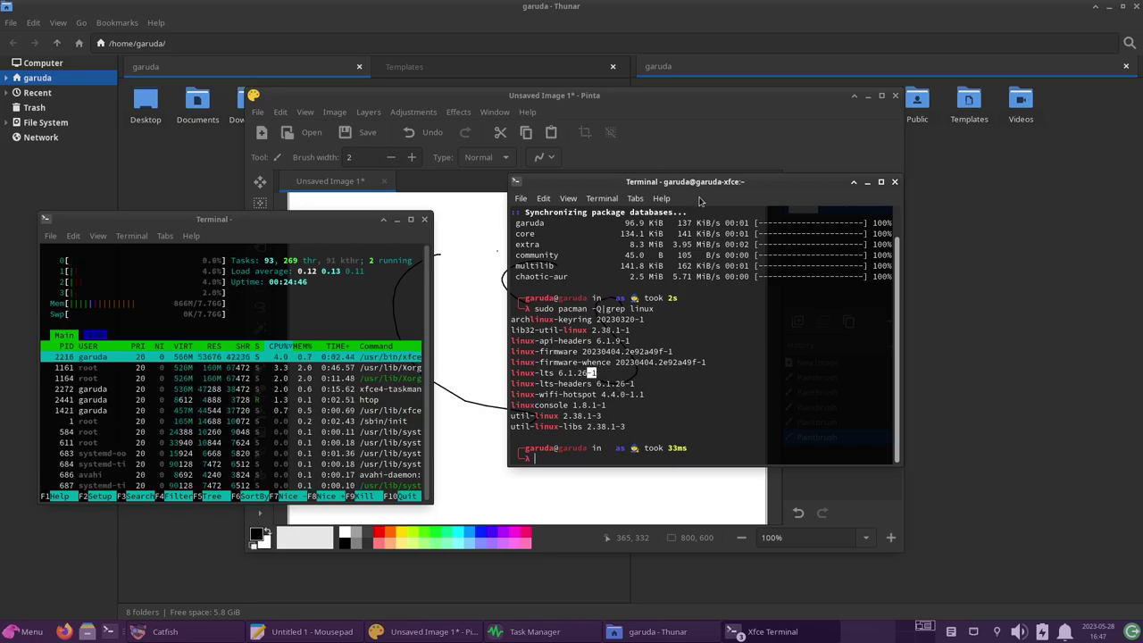
drag(686, 181, 632, 156)
key(Up)
key(Left)
key(Left)
key(Left)
key(Left)
key(Left)
key(Left)
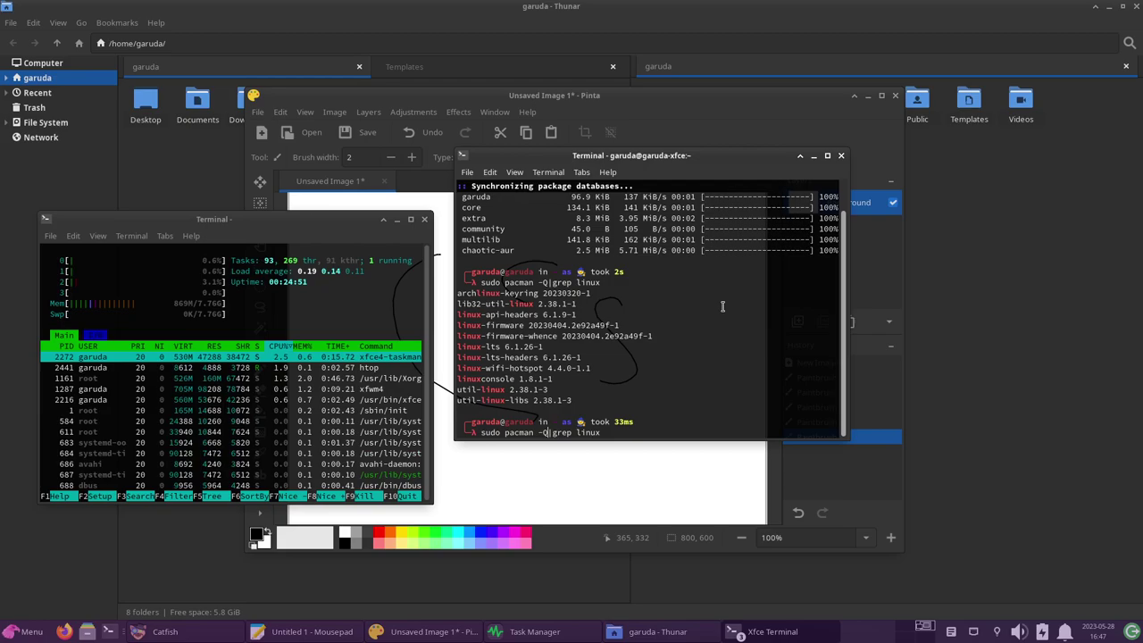
text(s)
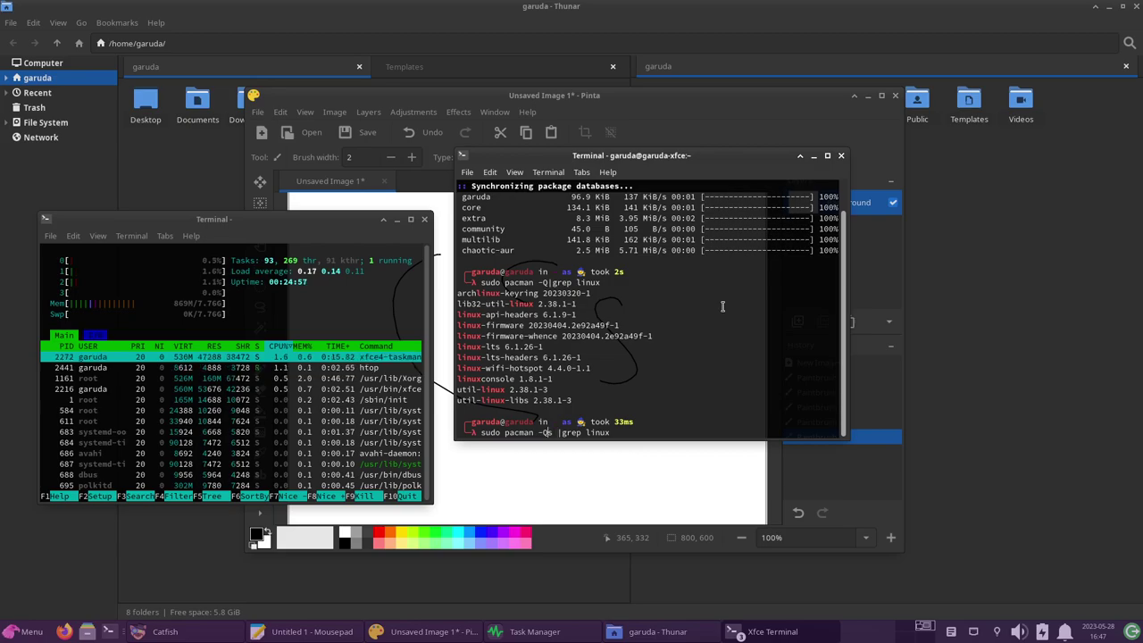
key(BackSpace)
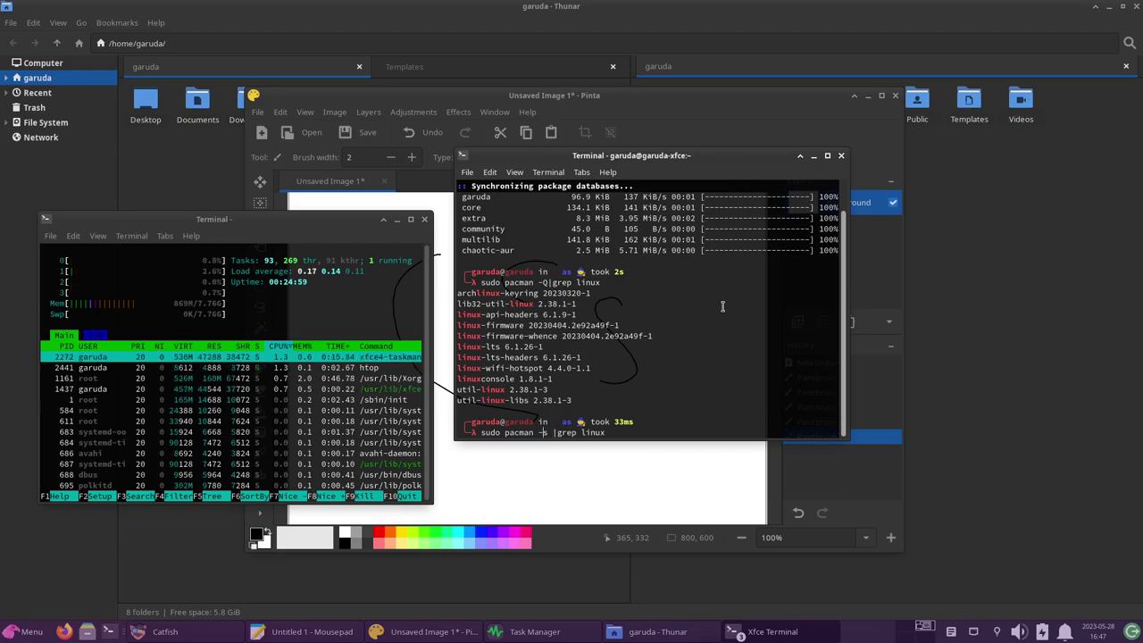
text(Ss)
text( zen)
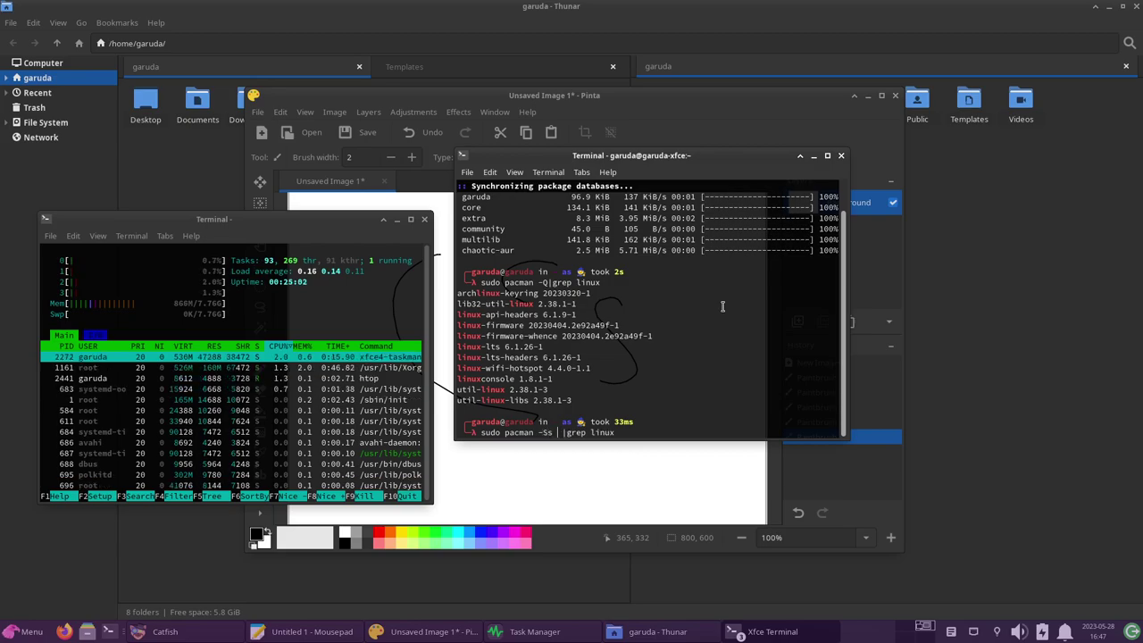
key(Return)
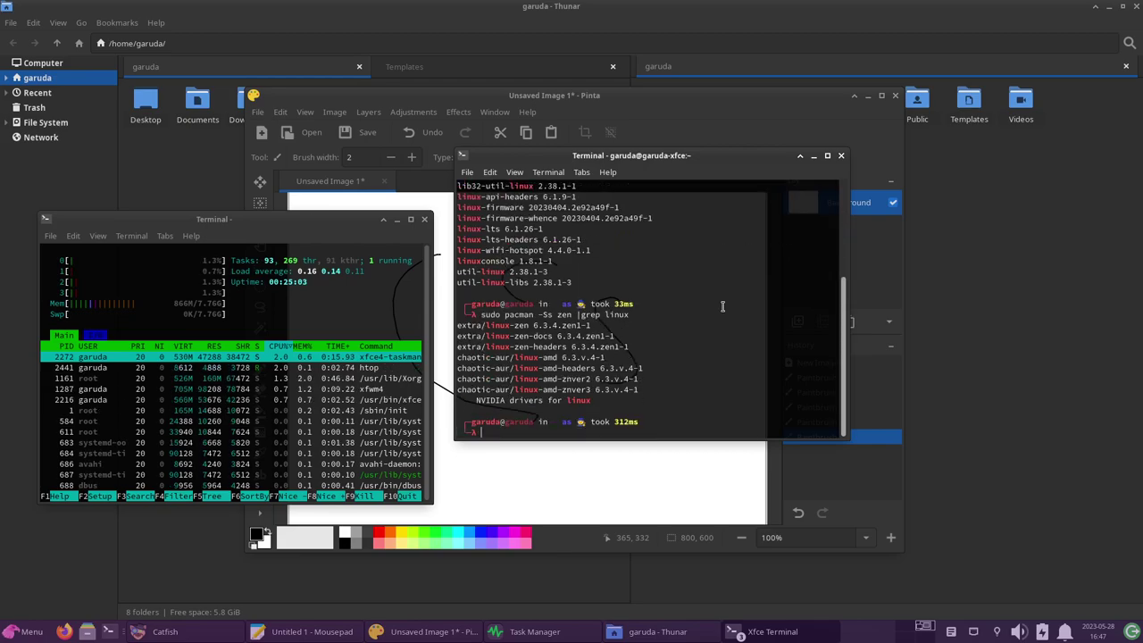
Highlight the extra/linux-zen line in the search output, and clear the selection
double_click(504, 324)
click(608, 326)
triple_click(608, 326)
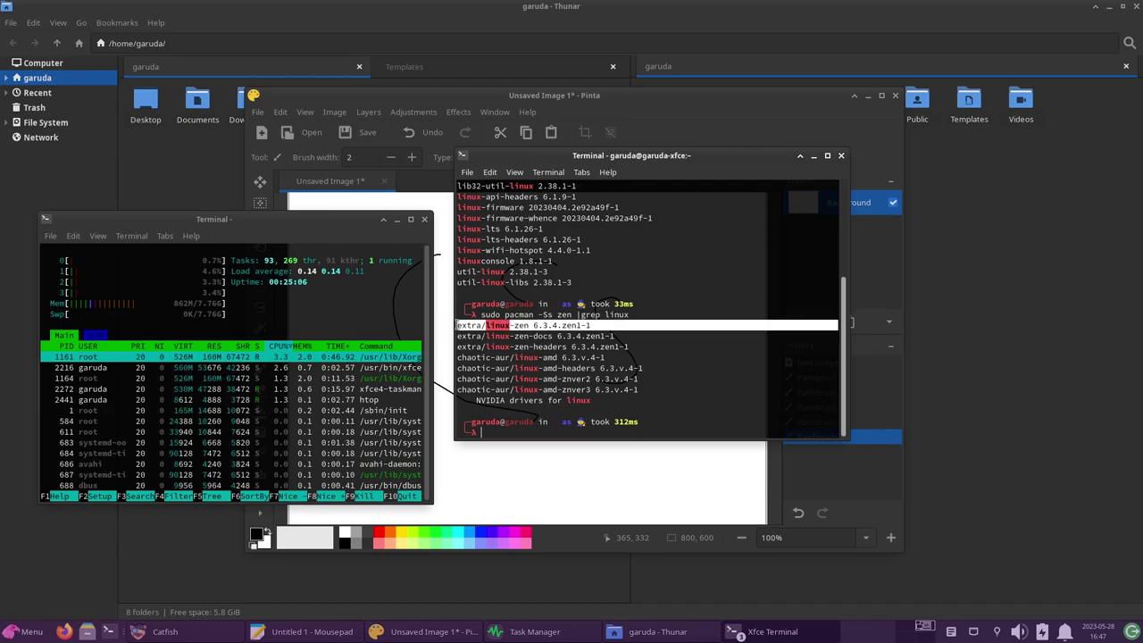
click(644, 337)
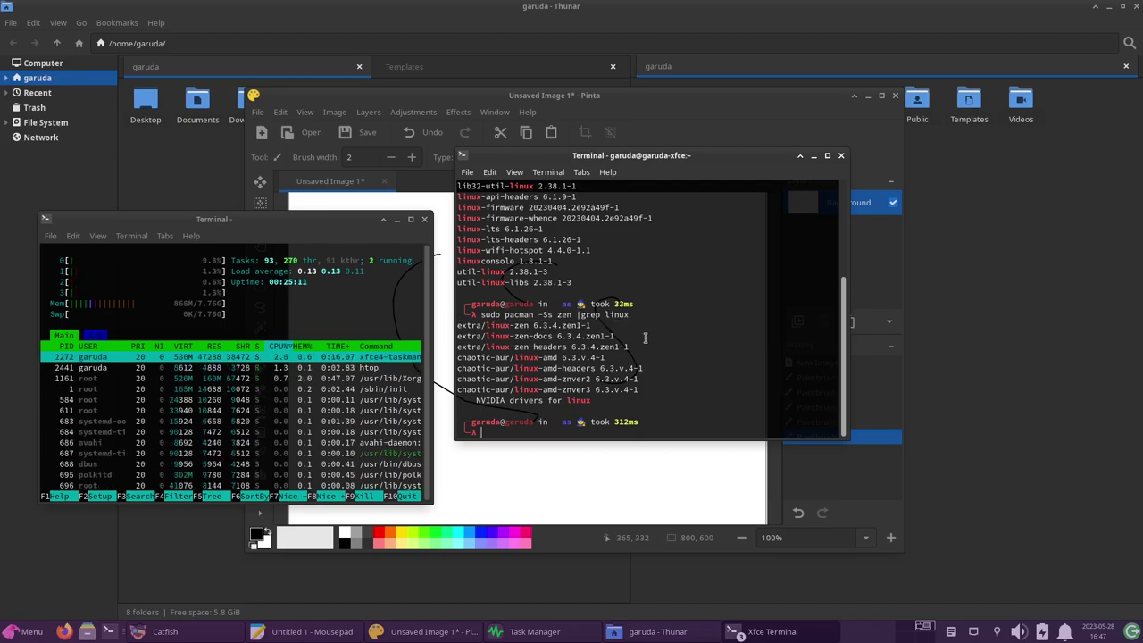
Close the Htop window, the package search terminal, Pinta without saving the drawing, and the Thunar window with all its tabs
click(425, 219)
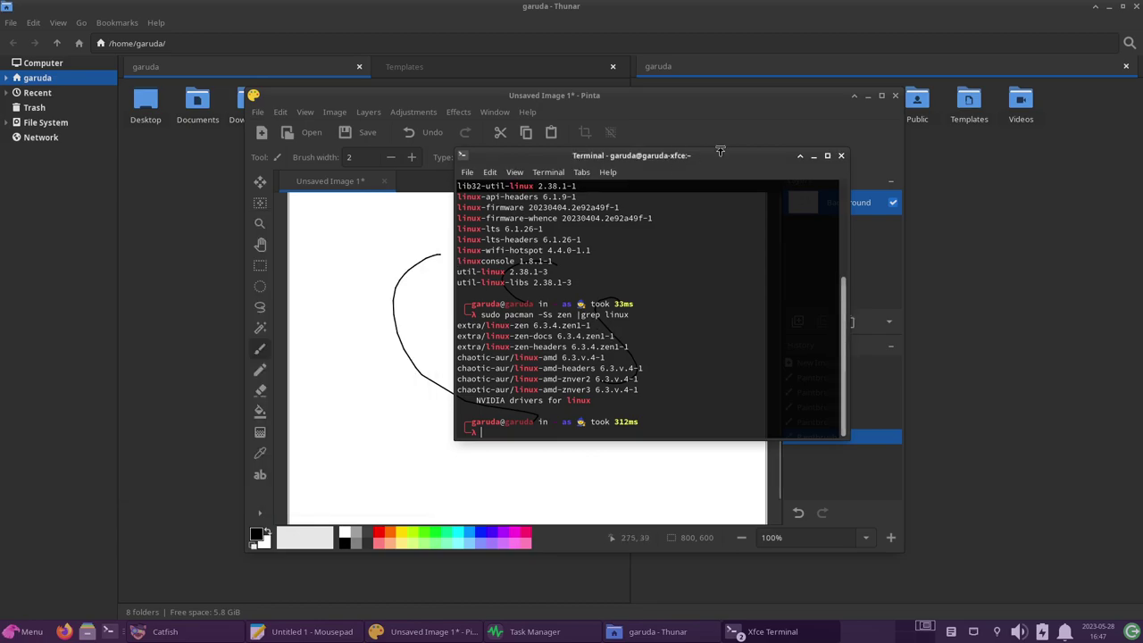
click(839, 156)
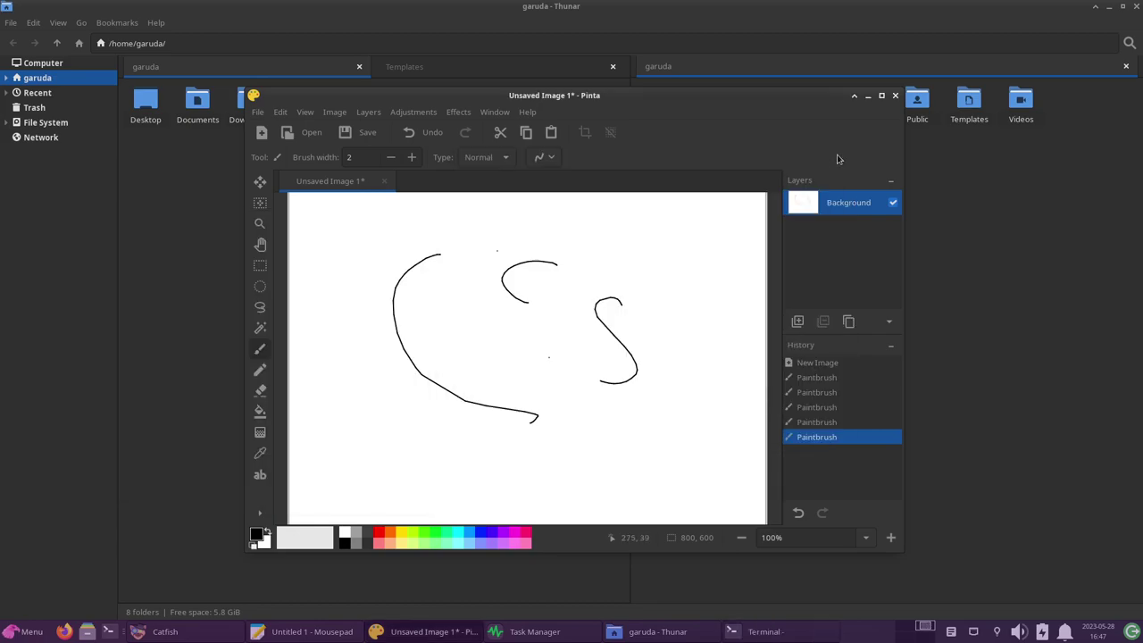
click(895, 96)
click(489, 379)
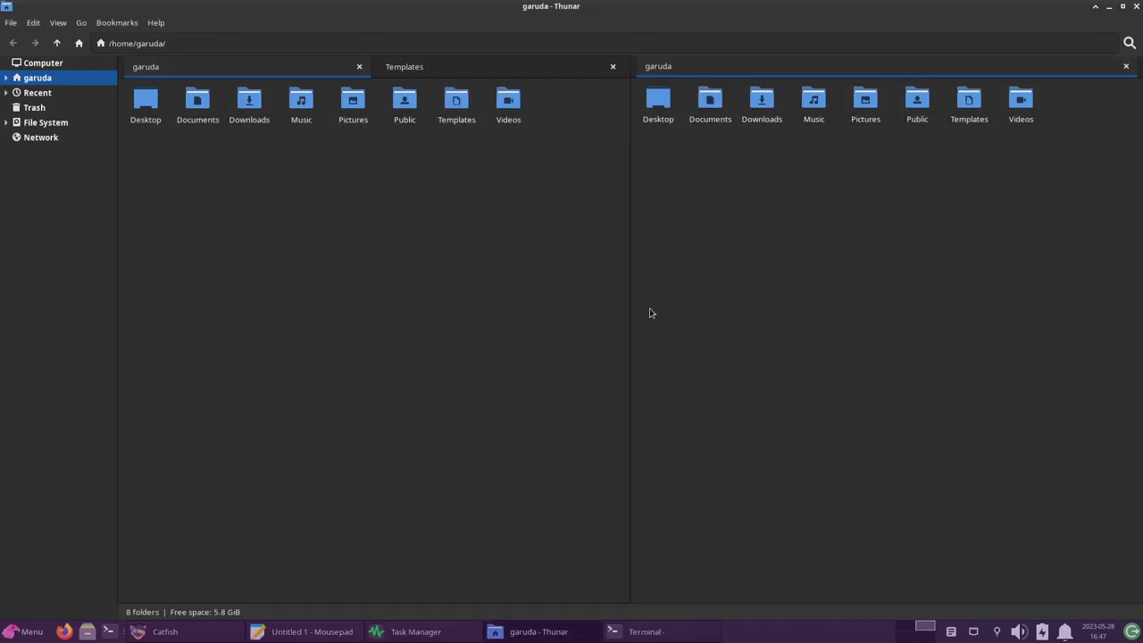
click(1135, 7)
click(716, 374)
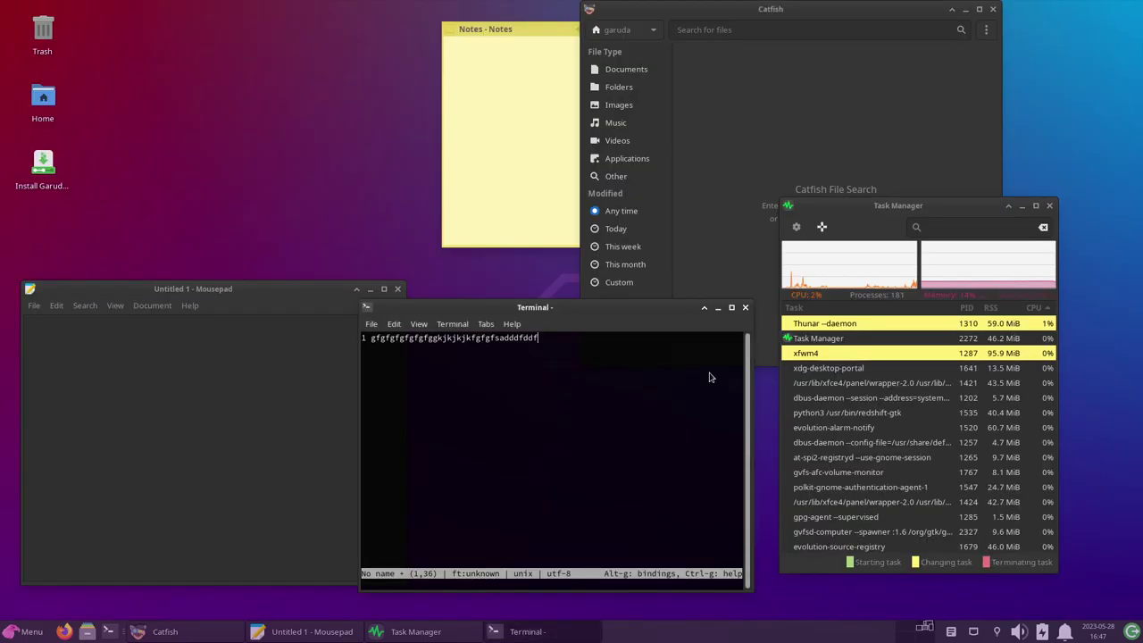
Close the remaining text editor terminal, Mousepad, Catfish, Notes and Task Manager windows to clear the desktop
click(744, 307)
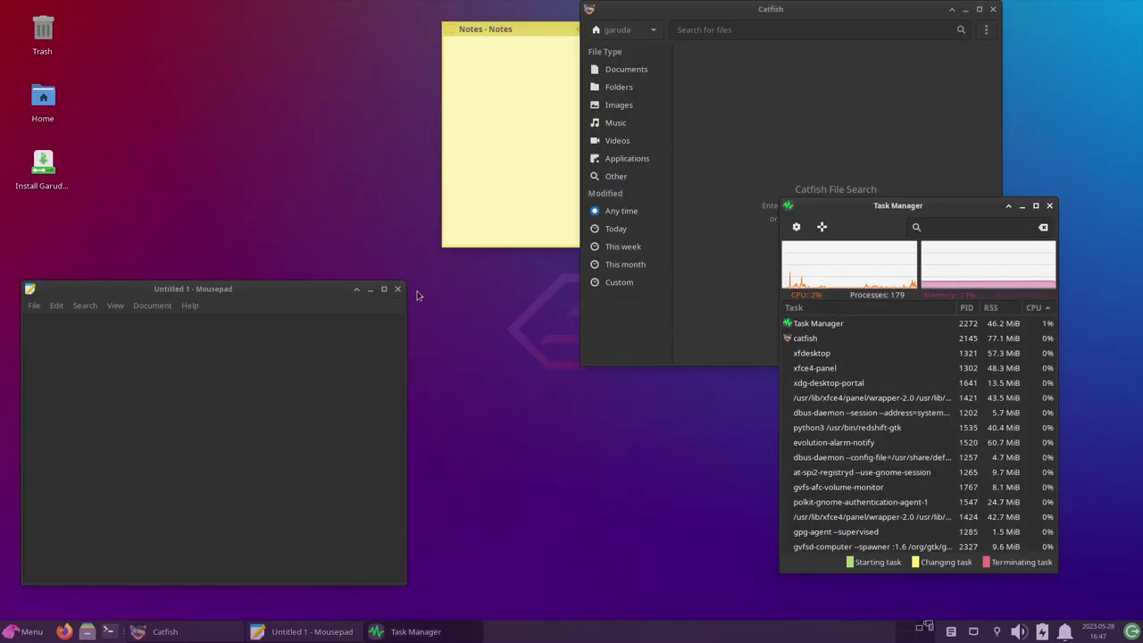
click(397, 288)
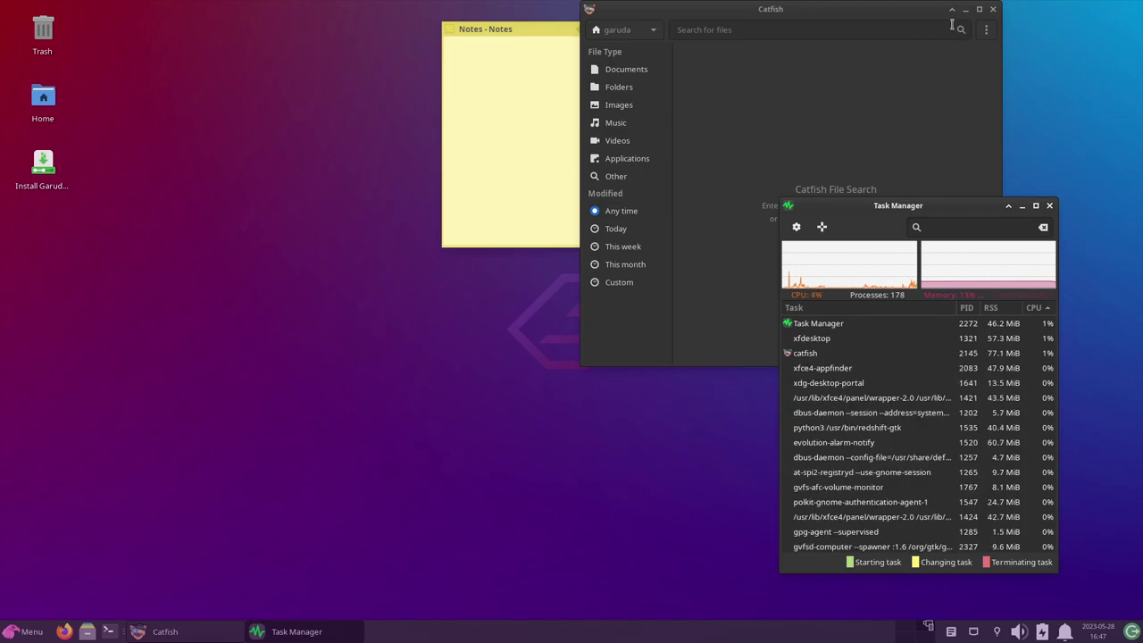
click(992, 9)
click(609, 33)
drag(931, 202, 846, 146)
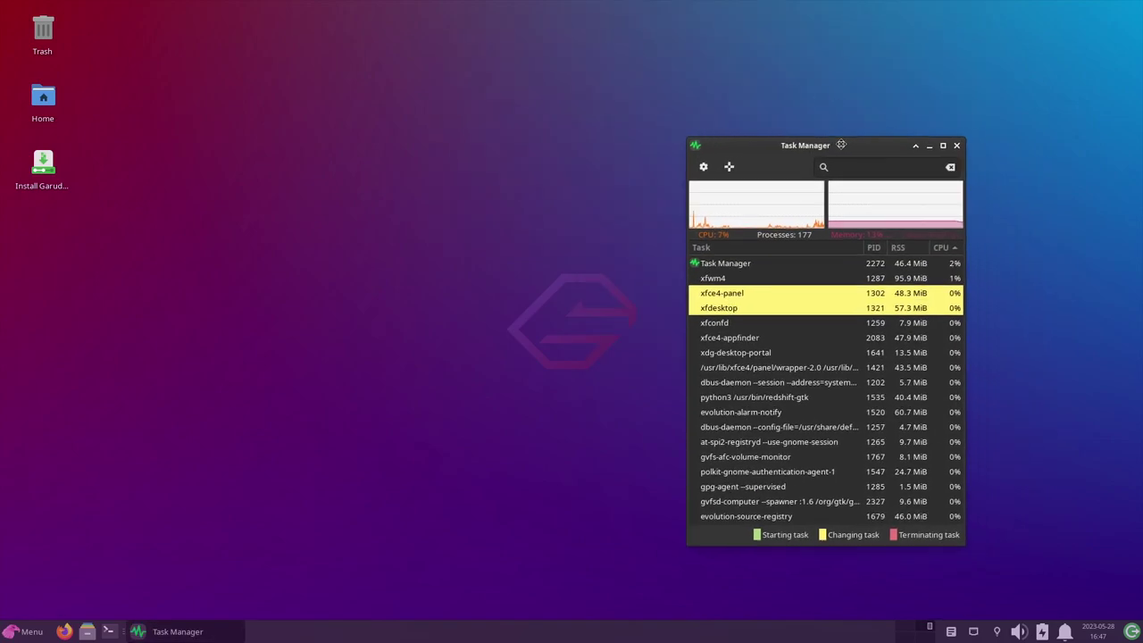
click(924, 148)
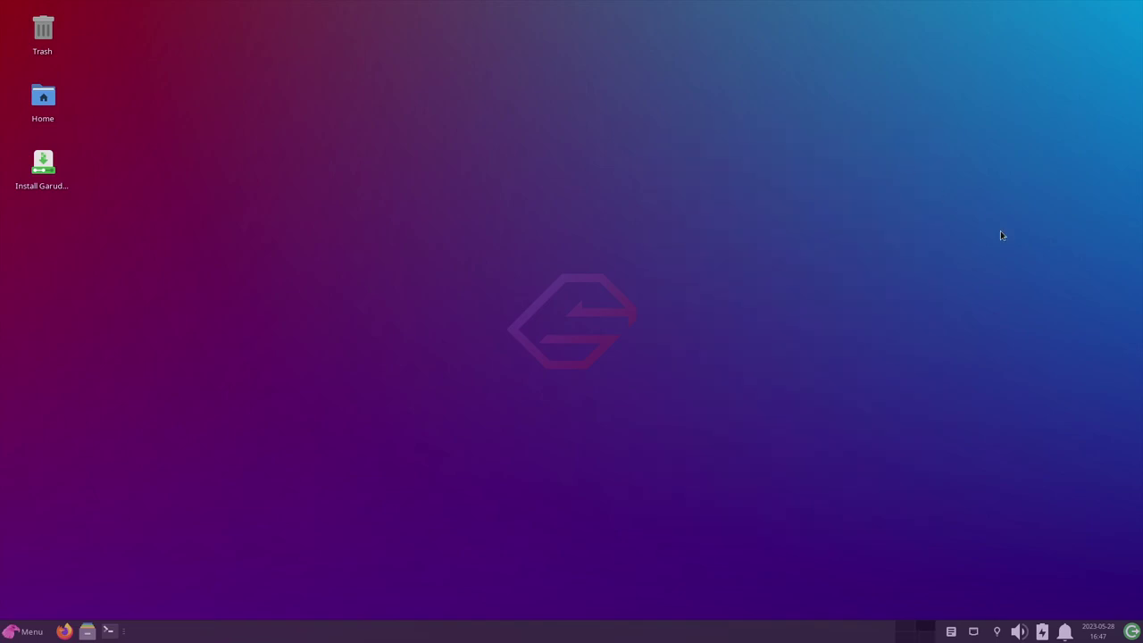
Shut down the live system from the log out dialog, keeping the option to save the session for future logins
click(1131, 632)
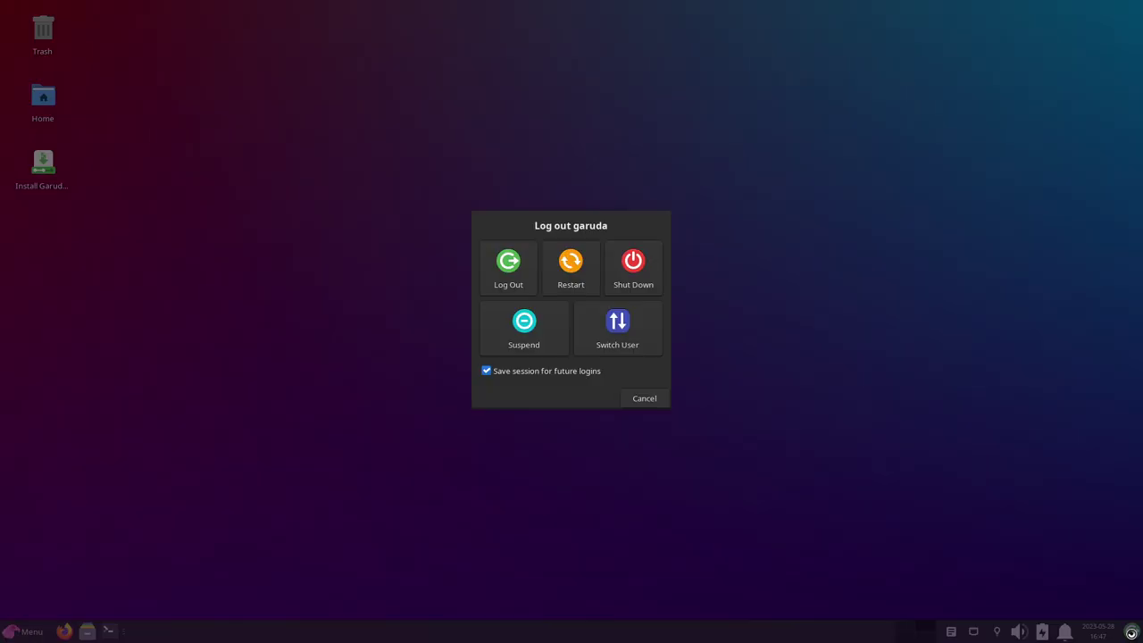
click(648, 287)
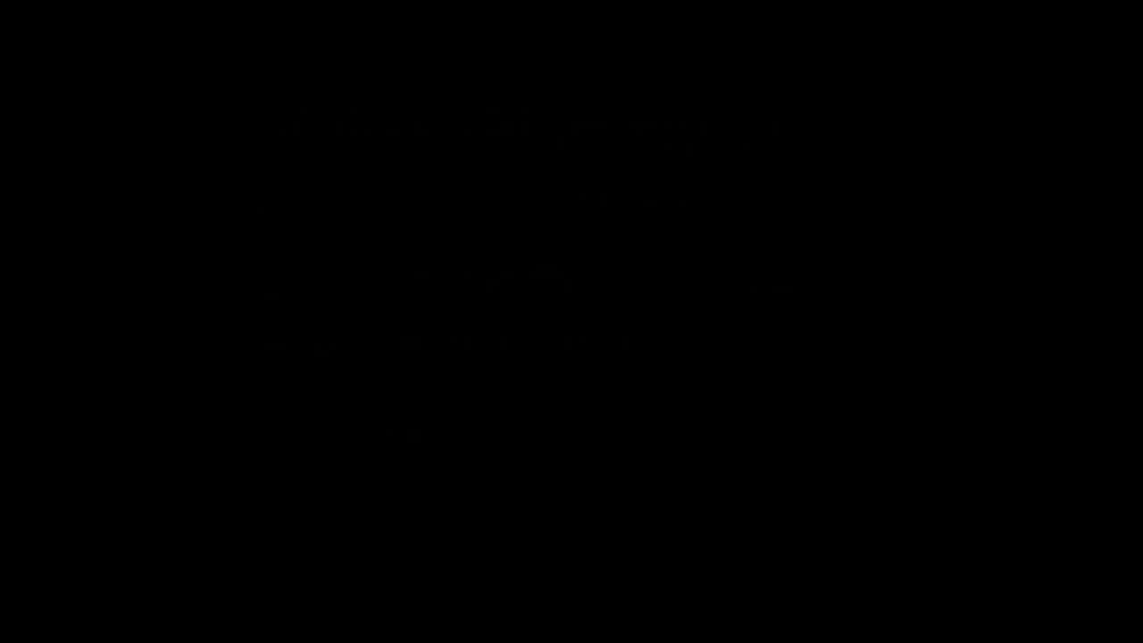